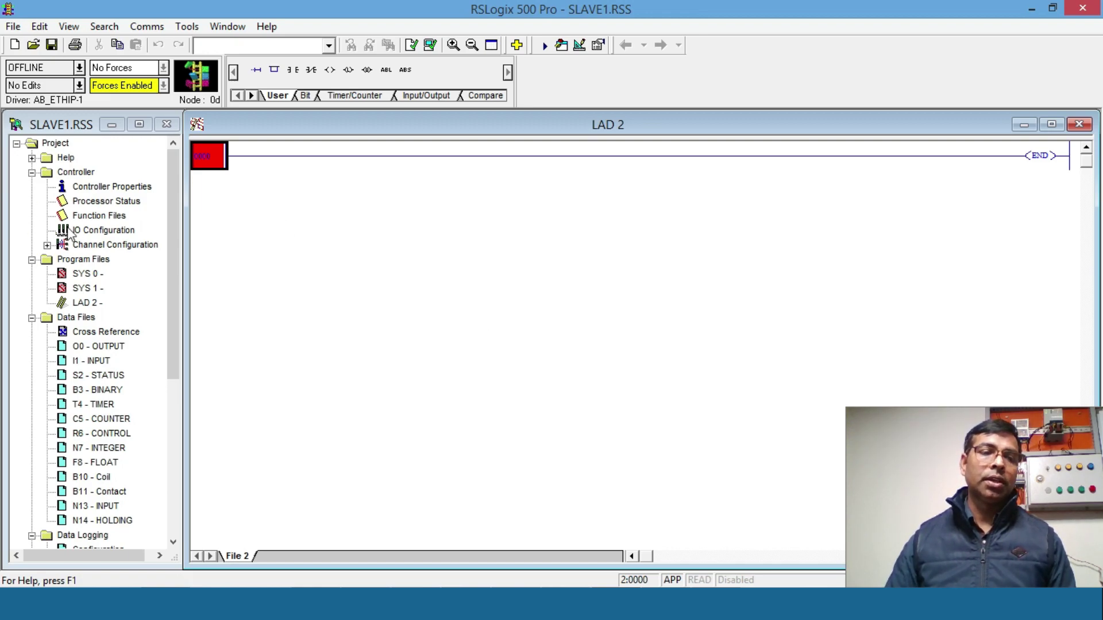
Step: Review Channel 0's Modbus RTU Slave settings, including the node address and the coil and register data file numbers
{"action": "double_click", "coordinate": [118, 245]}
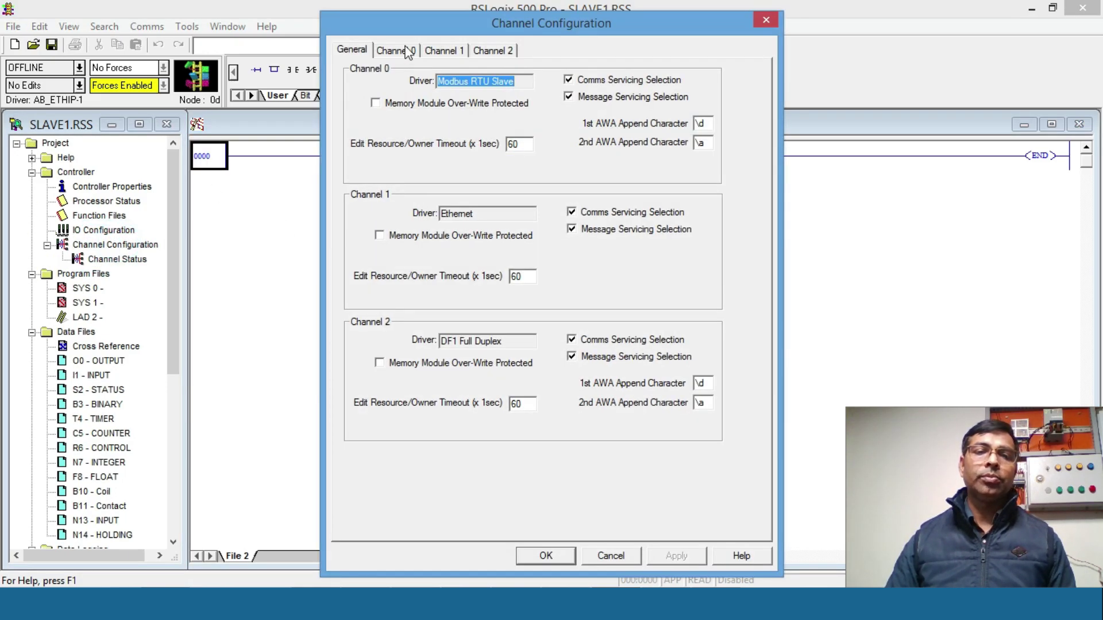
{"action": "left_click", "coordinate": [404, 50]}
{"action": "left_click_drag", "start_coordinate": [478, 22], "coordinate": [505, 72]}
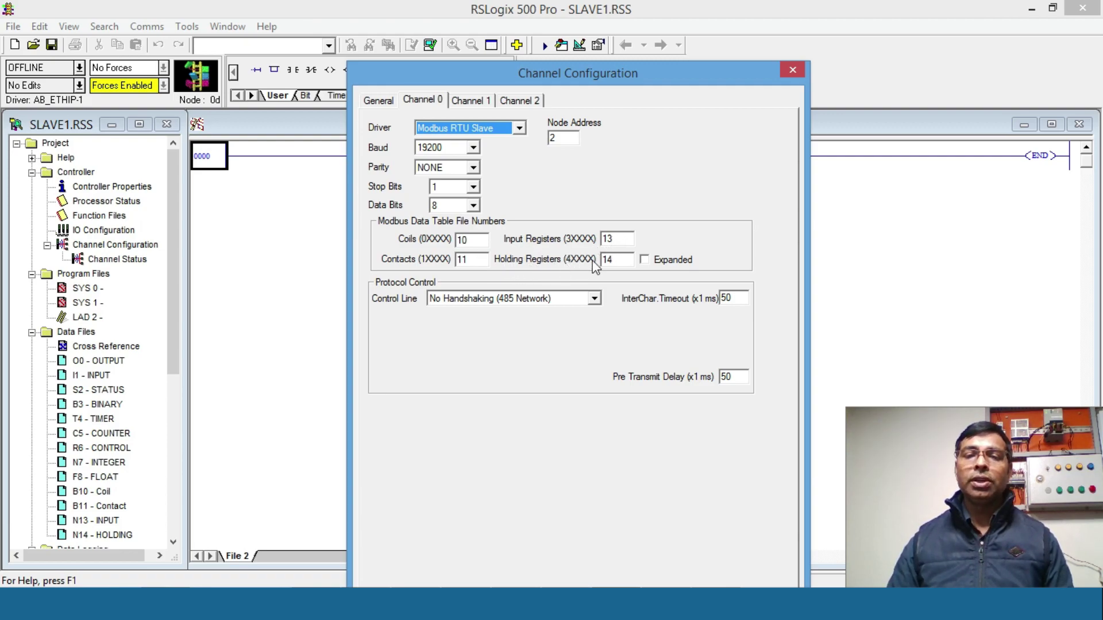
{"action": "double_click", "coordinate": [625, 261]}
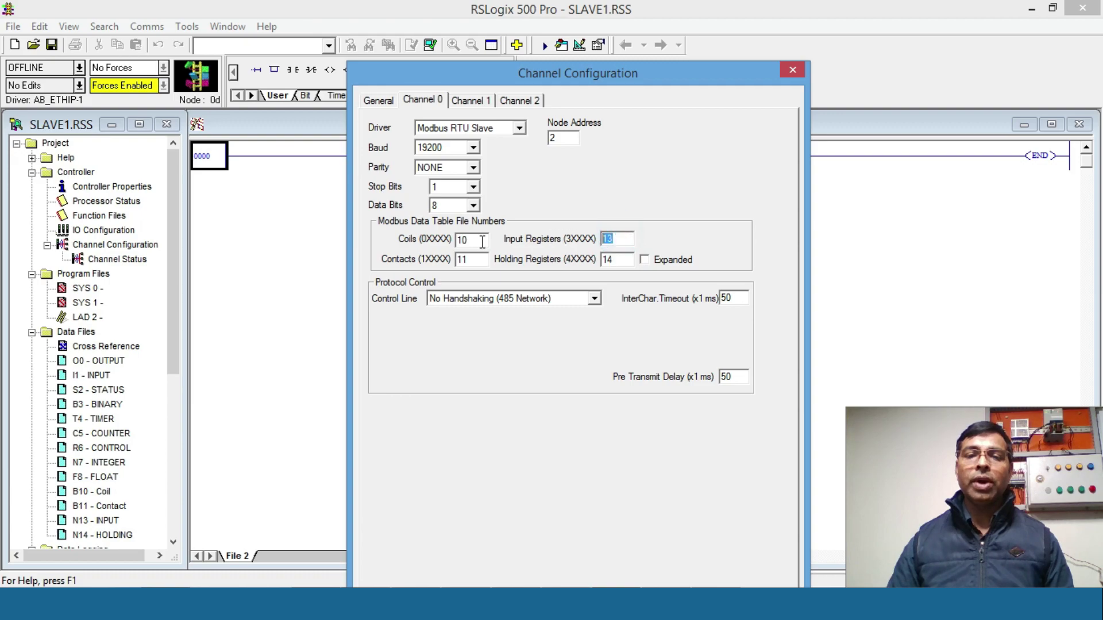
{"action": "double_click", "coordinate": [472, 242]}
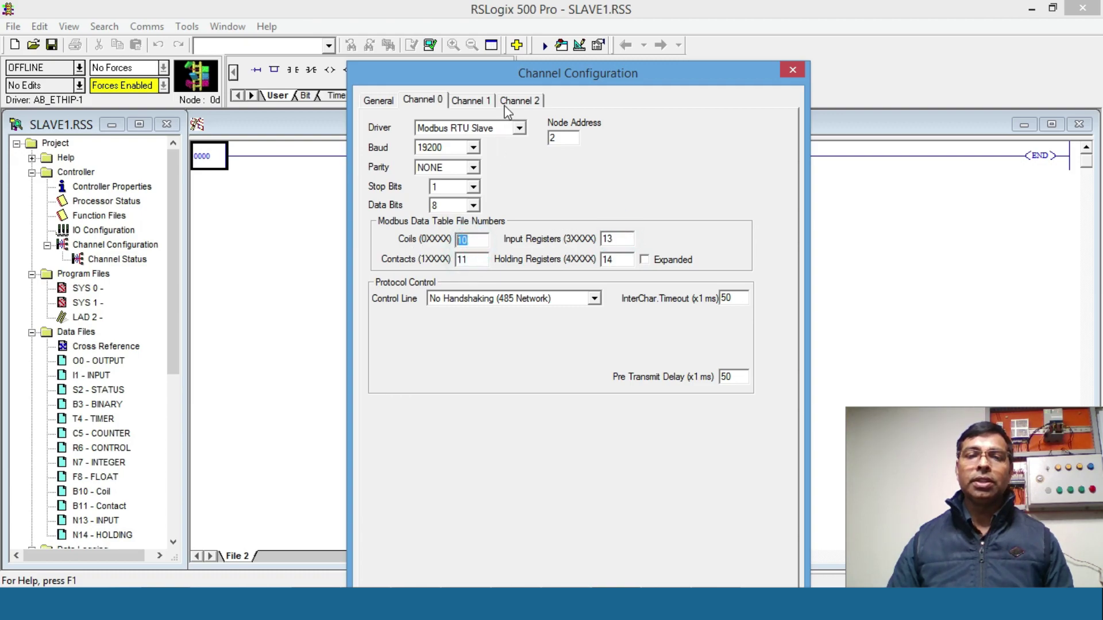
{"action": "left_click_drag", "start_coordinate": [631, 84], "coordinate": [603, 46]}
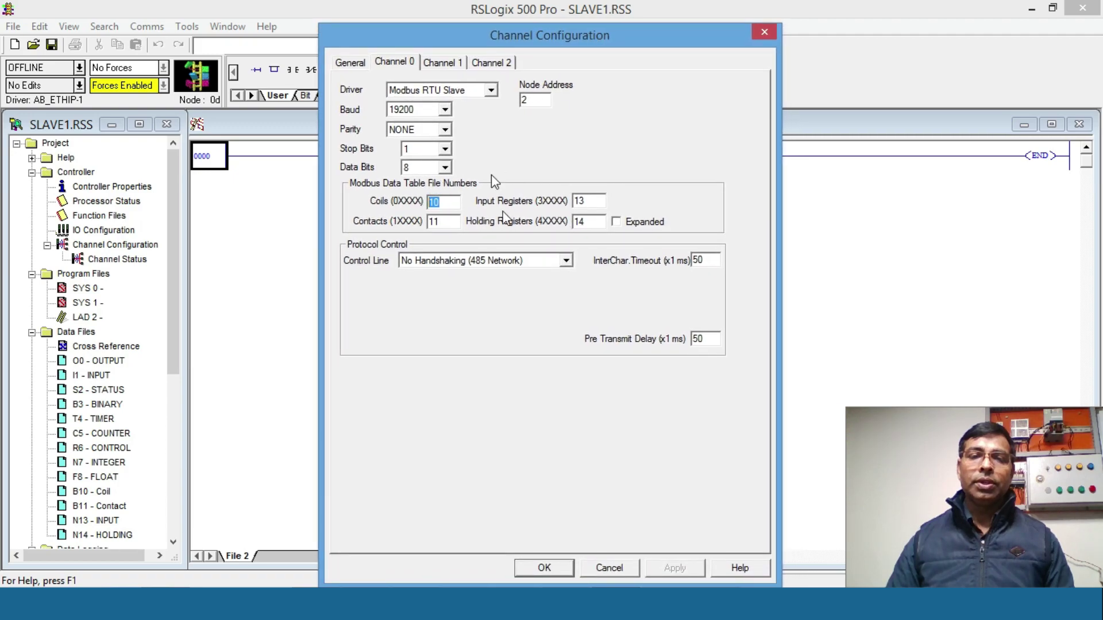
{"action": "double_click", "coordinate": [527, 100]}
{"action": "double_click", "coordinate": [534, 99]}
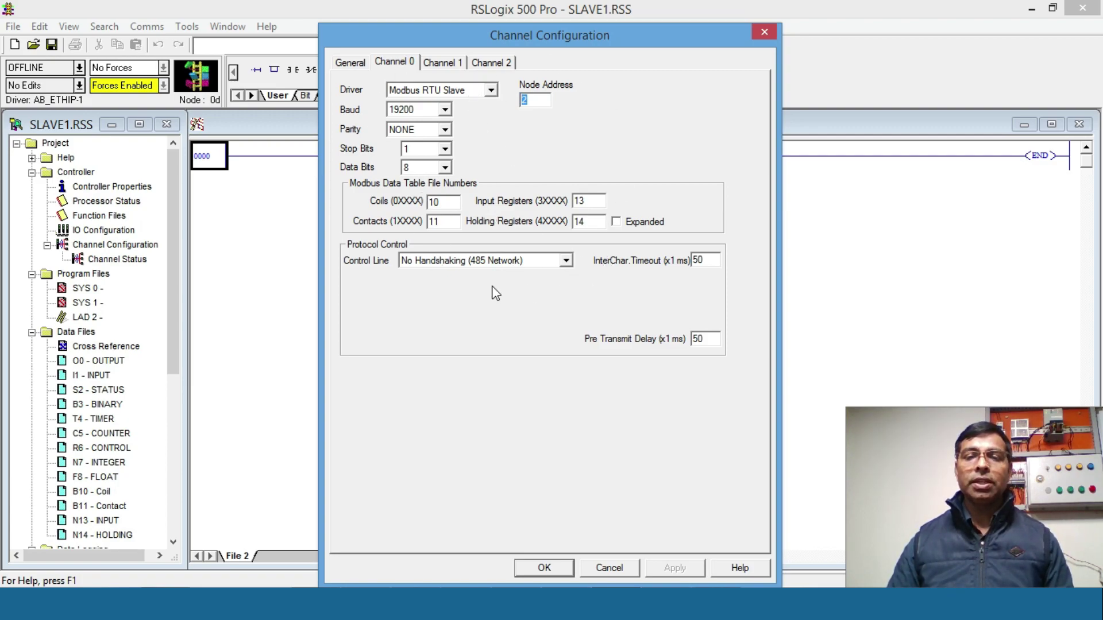
{"action": "double_click", "coordinate": [587, 222]}
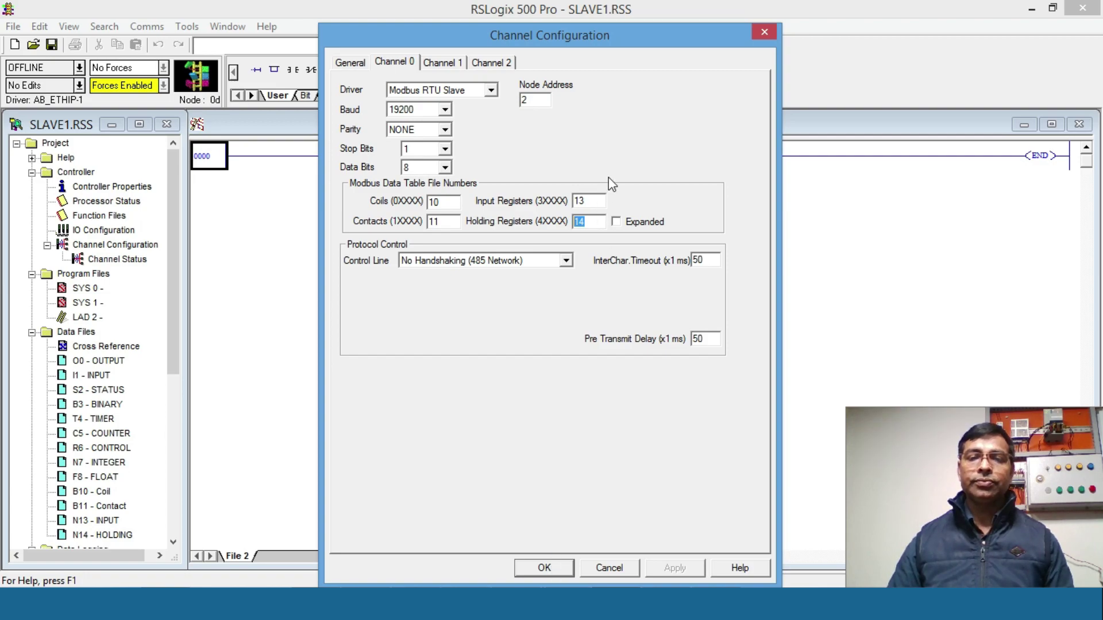
{"action": "left_click", "coordinate": [551, 569]}
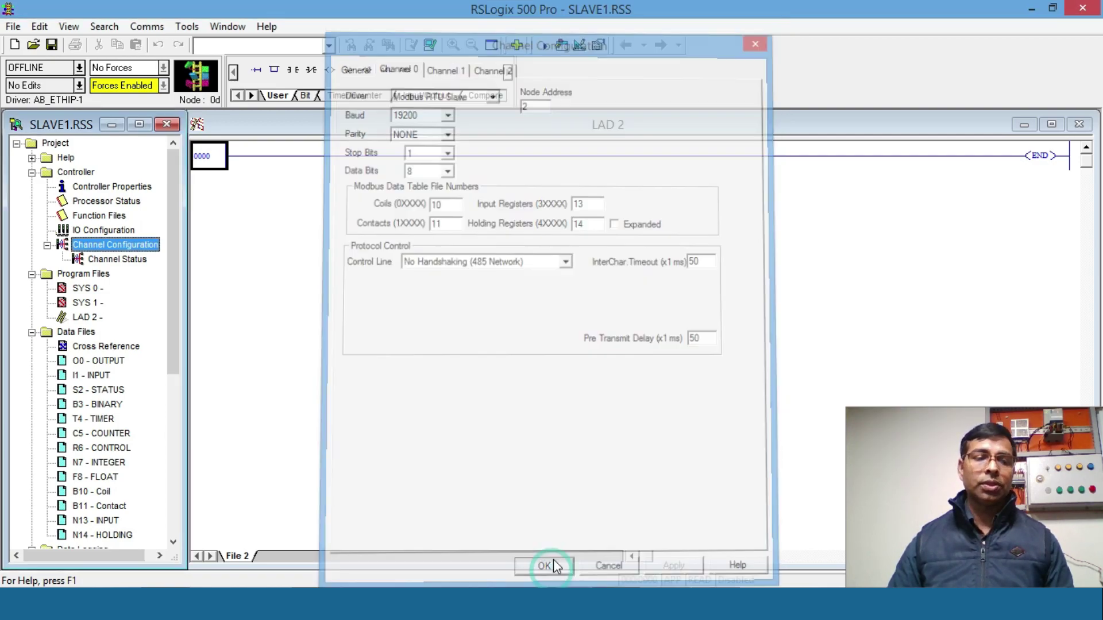
Step: View the N14 HOLDING data file and its last register, N14:15, and close the file
{"action": "scroll", "coordinate": [171, 244], "scroll_direction": "down", "scroll_amount": 5}
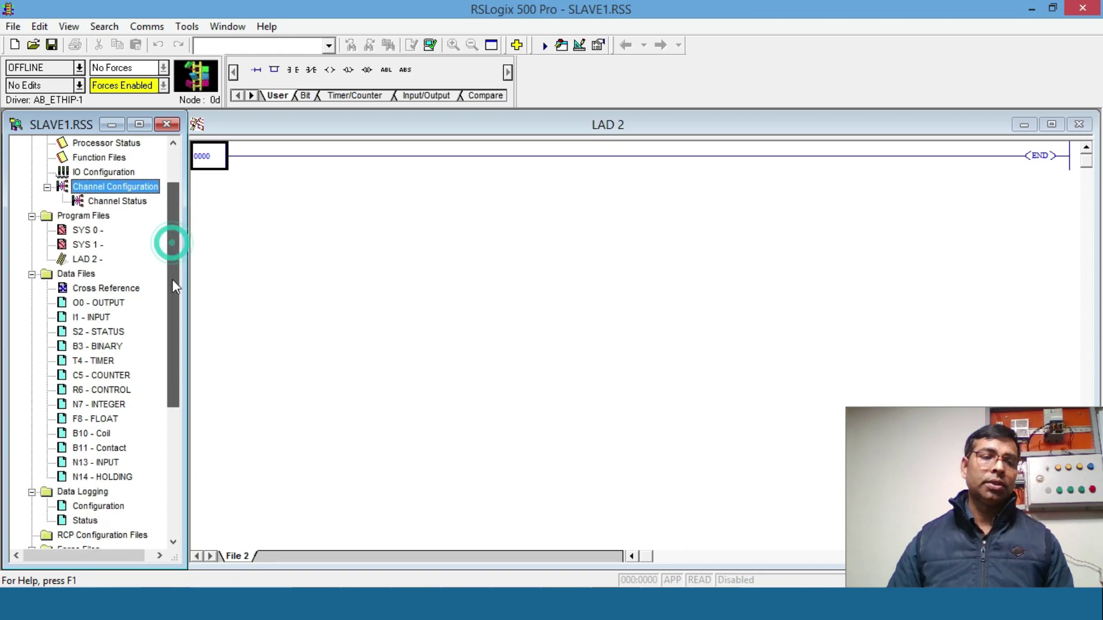
{"action": "left_click", "coordinate": [115, 333]}
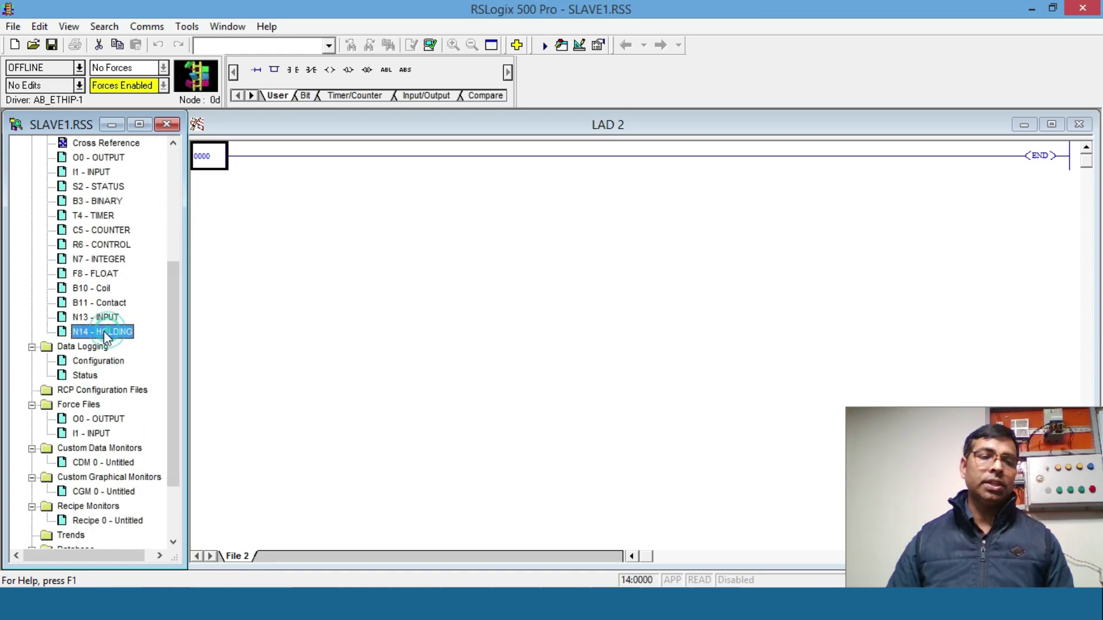
{"action": "double_click", "coordinate": [111, 335]}
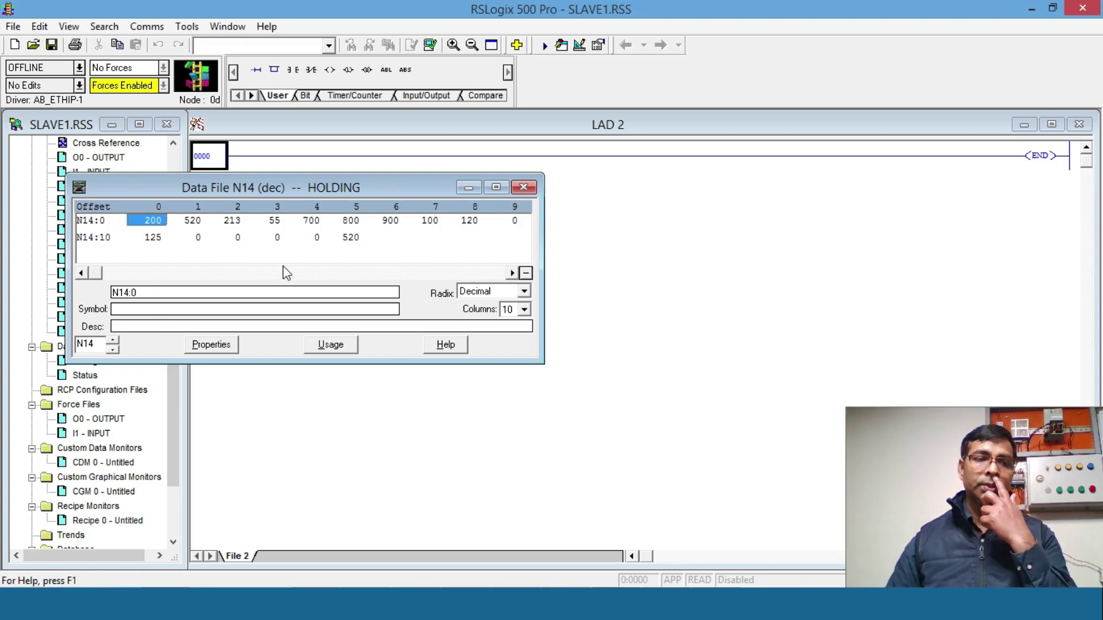
{"action": "left_click", "coordinate": [356, 239]}
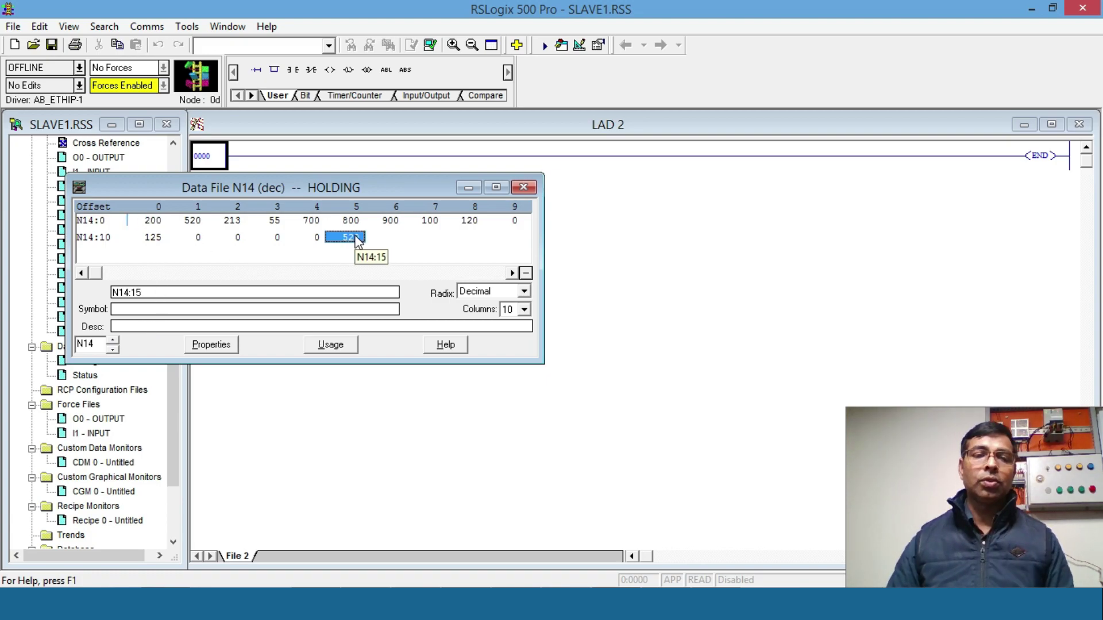
{"action": "left_click", "coordinate": [524, 187]}
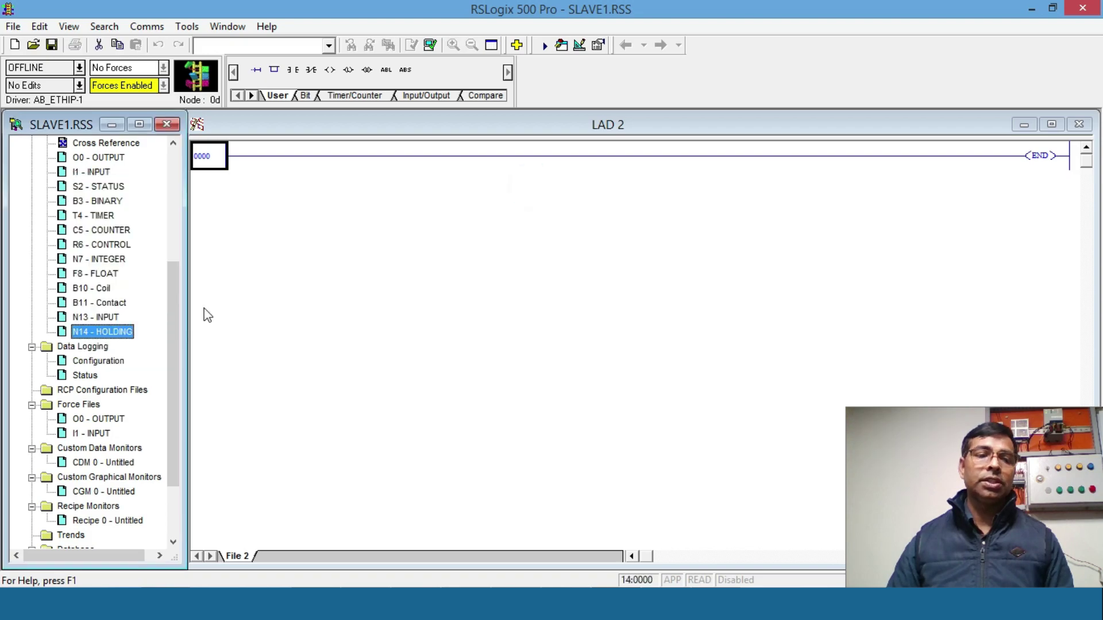
Step: Download the SLAVE1 project to the MicroLogix 1400 at 192.168.1.8, return the processor to Run mode and go online
{"action": "mouse_move", "coordinate": [172, 284]}
{"action": "left_mouse_down"}
{"action": "mouse_move", "coordinate": [164, 188]}
{"action": "mouse_move", "coordinate": [163, 268]}
{"action": "left_mouse_up"}
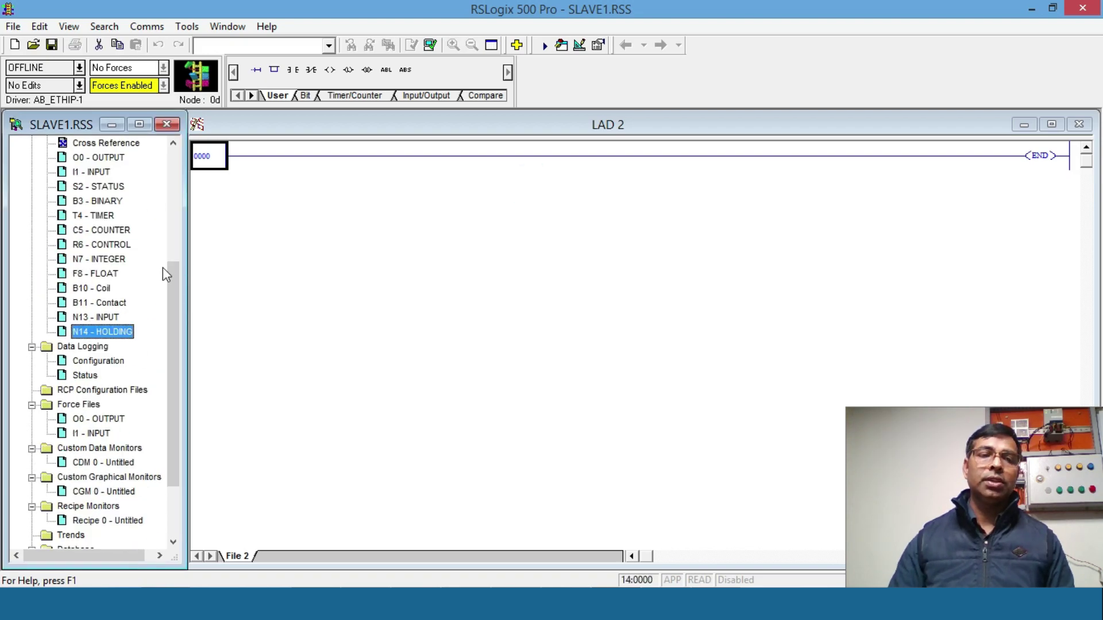
{"action": "left_click", "coordinate": [158, 27]}
{"action": "left_click", "coordinate": [179, 47]}
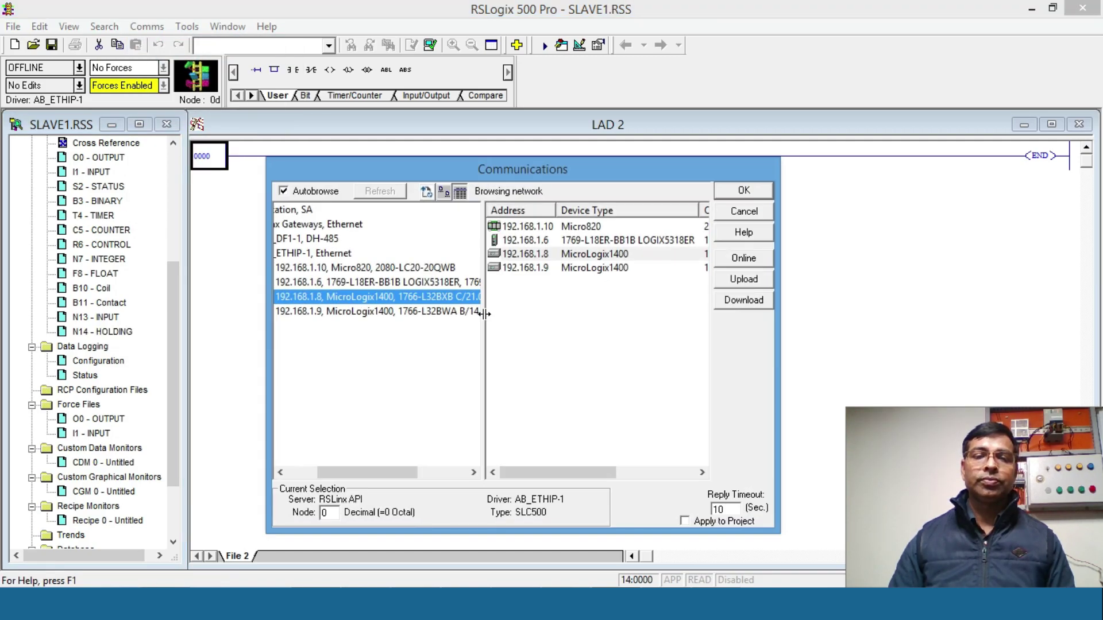
{"action": "left_click", "coordinate": [744, 301]}
{"action": "left_click", "coordinate": [721, 242]}
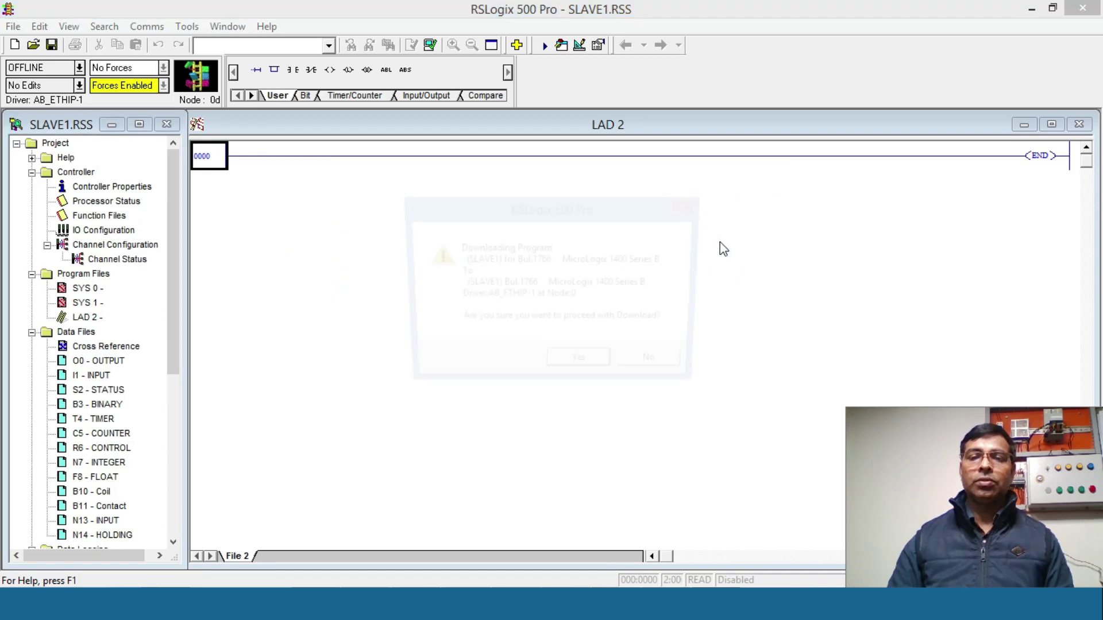
{"action": "left_click", "coordinate": [580, 368]}
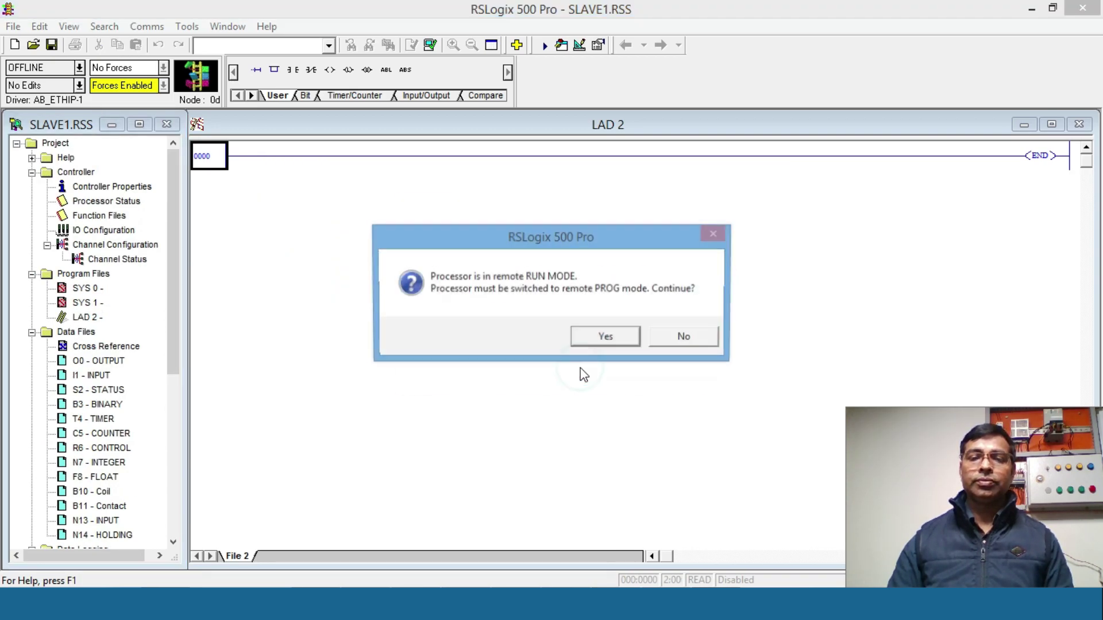
{"action": "left_click", "coordinate": [595, 337]}
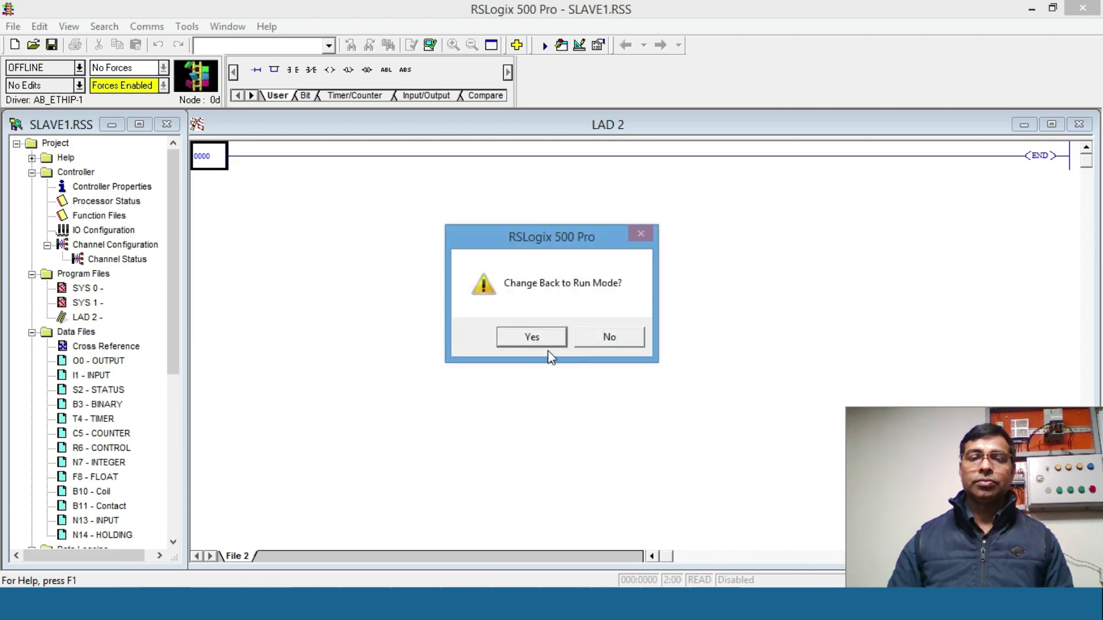
{"action": "left_click", "coordinate": [531, 338]}
{"action": "left_click", "coordinate": [530, 338]}
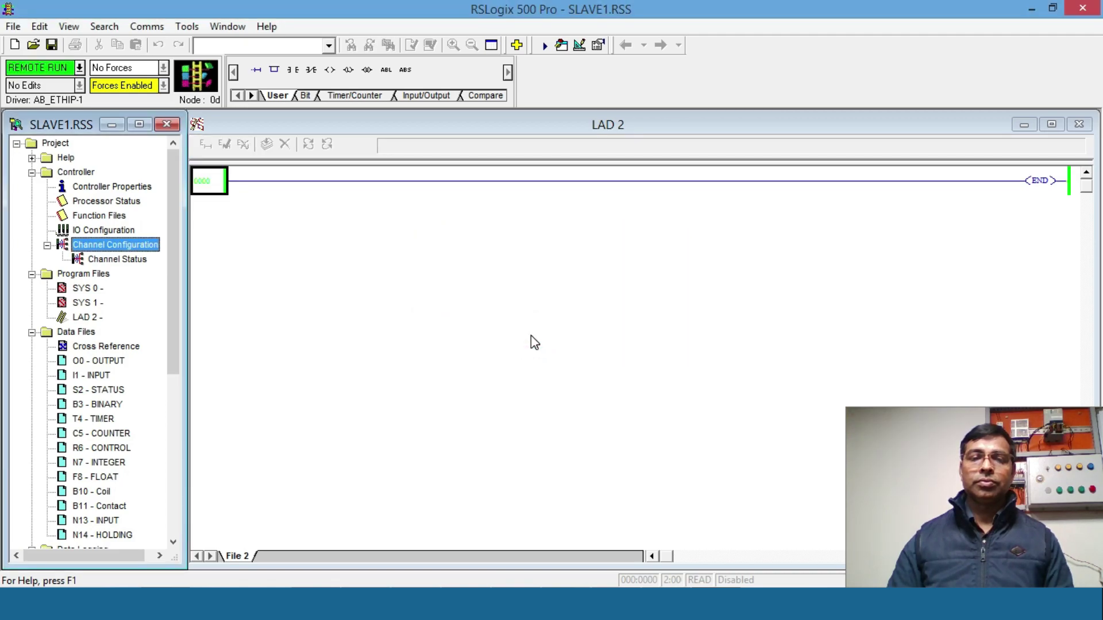
Step: Recheck the Channel 0 Modbus slave settings while online with the controller
{"action": "double_click", "coordinate": [100, 244]}
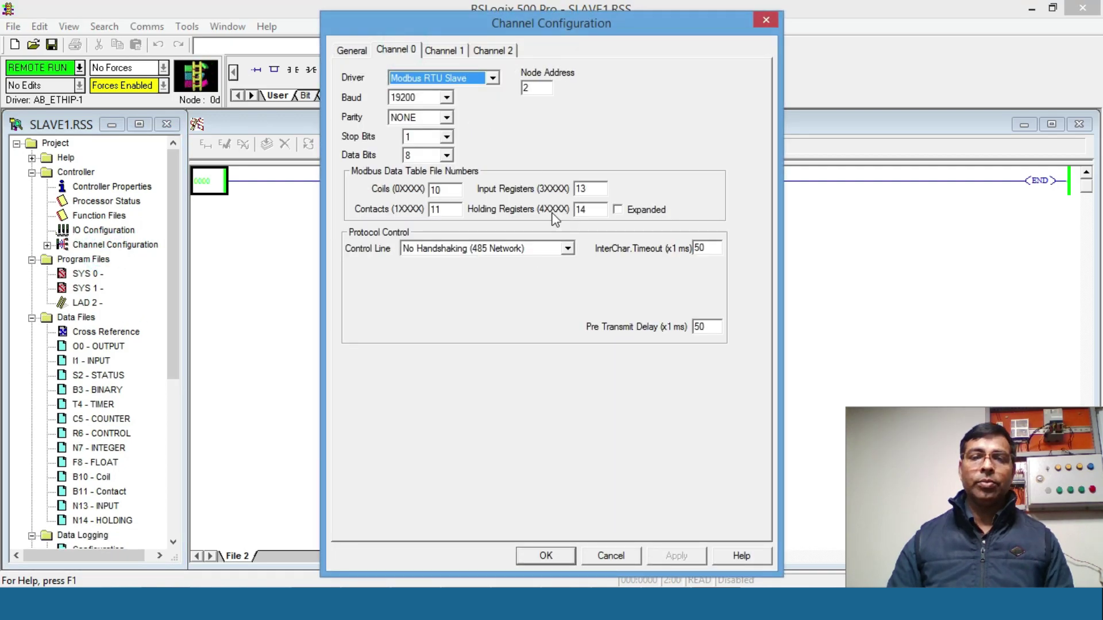
{"action": "left_click", "coordinate": [546, 556]}
Step: In the N14 HOLDING data file, set register N14:11 to 500 and N14:12 to 600
{"action": "left_click_drag", "start_coordinate": [174, 222], "coordinate": [194, 344]}
{"action": "double_click", "coordinate": [104, 317]}
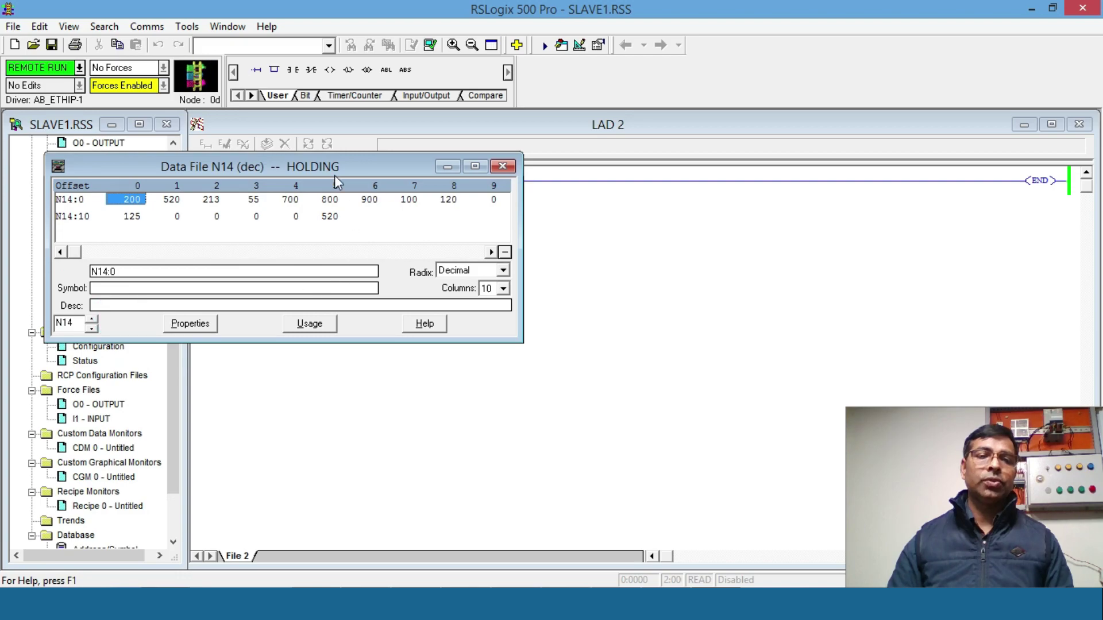
{"action": "left_click_drag", "start_coordinate": [335, 169], "coordinate": [490, 187]}
{"action": "left_click", "coordinate": [338, 240]}
{"action": "left_click", "coordinate": [338, 240]}
{"action": "type", "text": "500"}
{"action": "key", "text": "Return"}
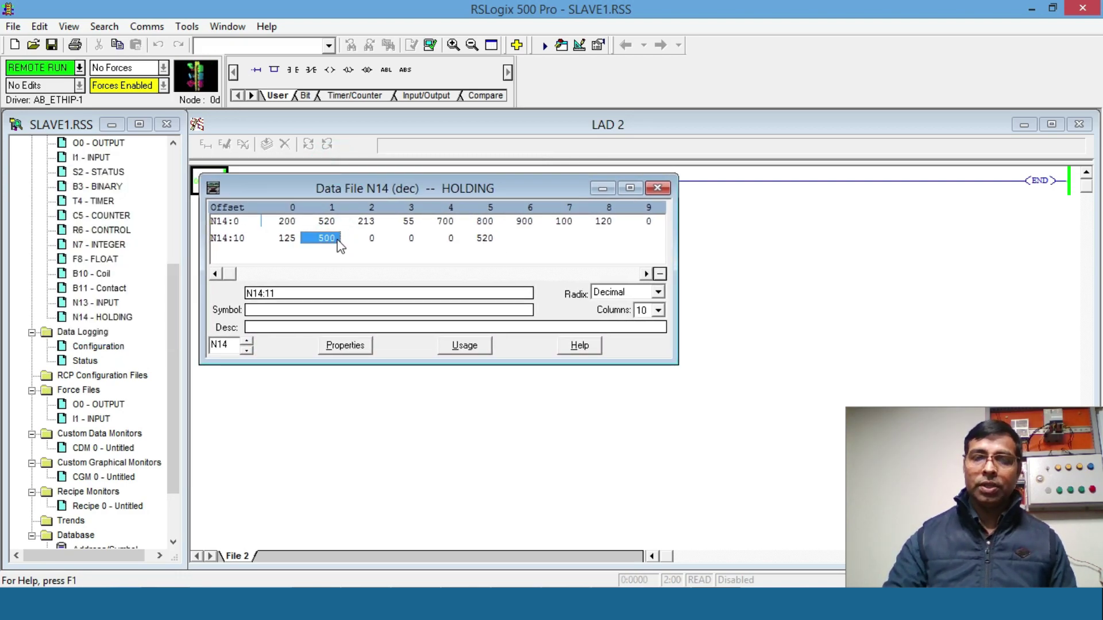
{"action": "double_click", "coordinate": [370, 240]}
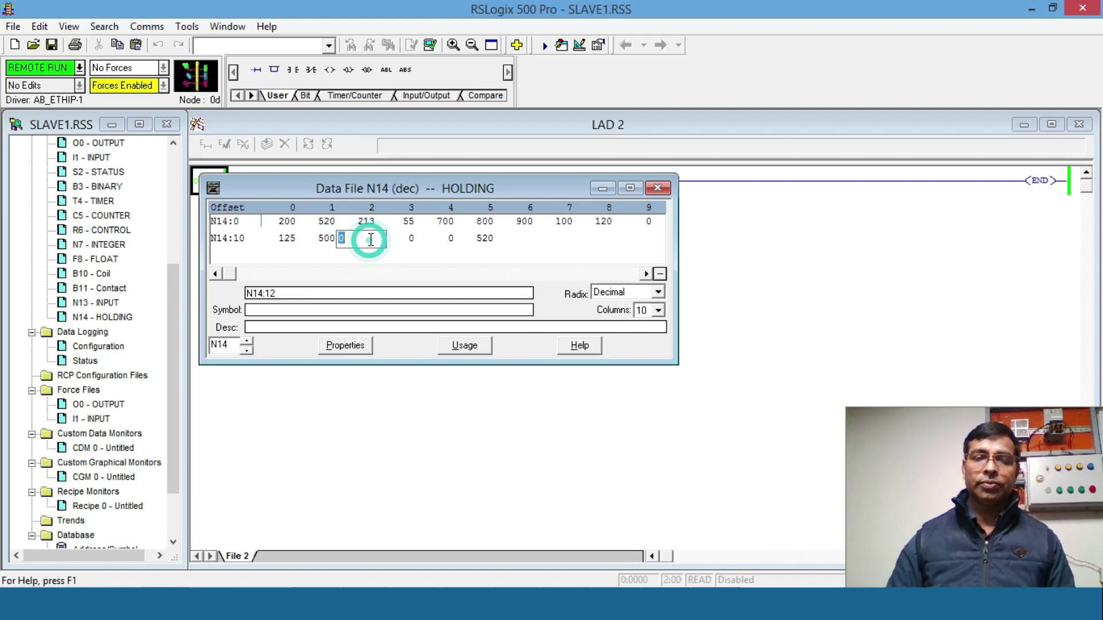
{"action": "type", "text": "600"}
{"action": "key", "text": "Return"}
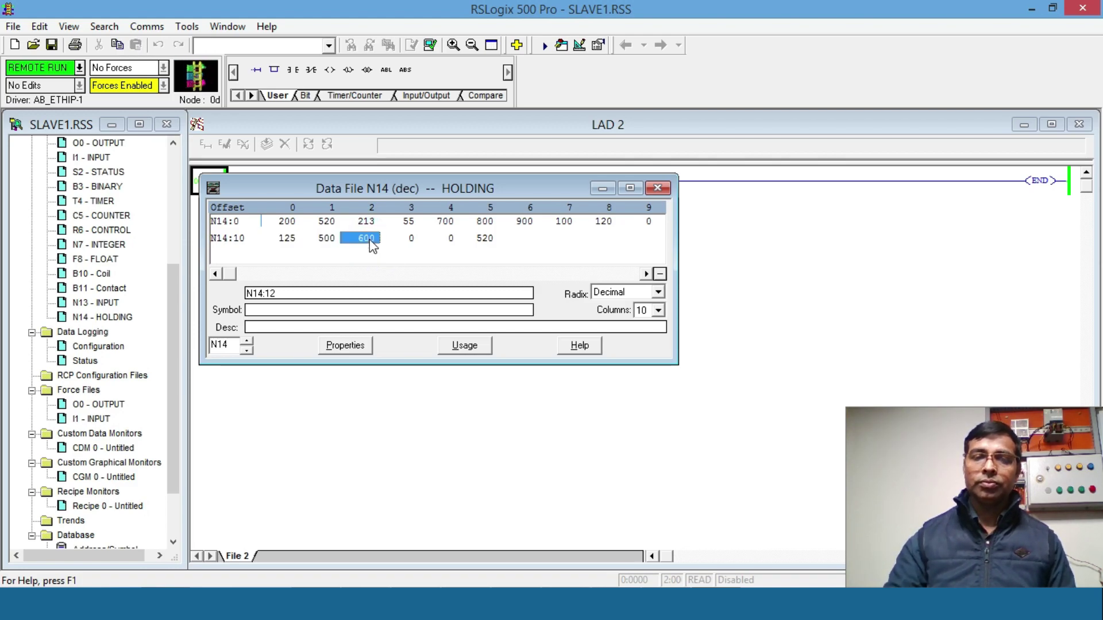
Step: Set holding registers N14:13 to 800, N14:14 to 900 and N14:9 to 600
{"action": "double_click", "coordinate": [412, 239]}
{"action": "type", "text": "8"}
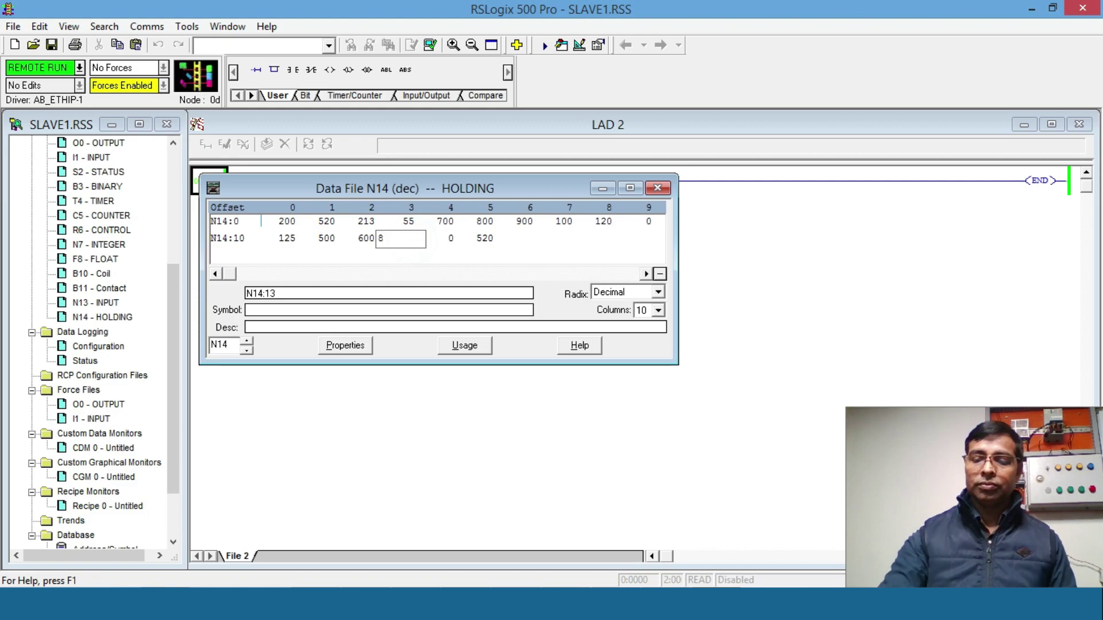
{"action": "type", "text": "00"}
{"action": "key", "text": "Return"}
{"action": "double_click", "coordinate": [458, 238]}
{"action": "type", "text": "900"}
{"action": "key", "text": "Return"}
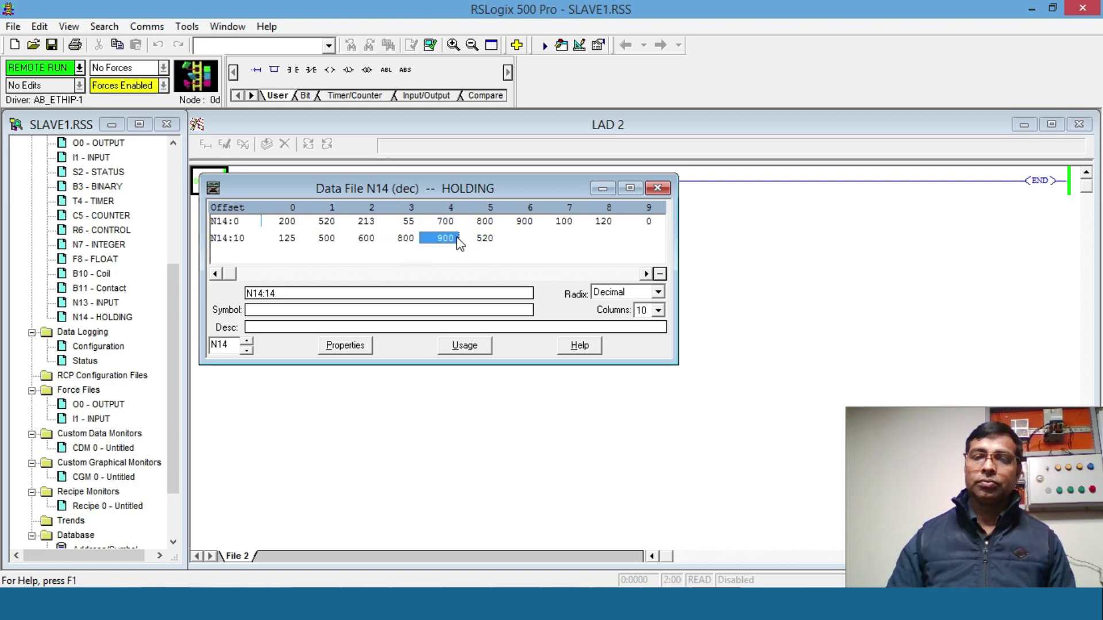
{"action": "double_click", "coordinate": [647, 222]}
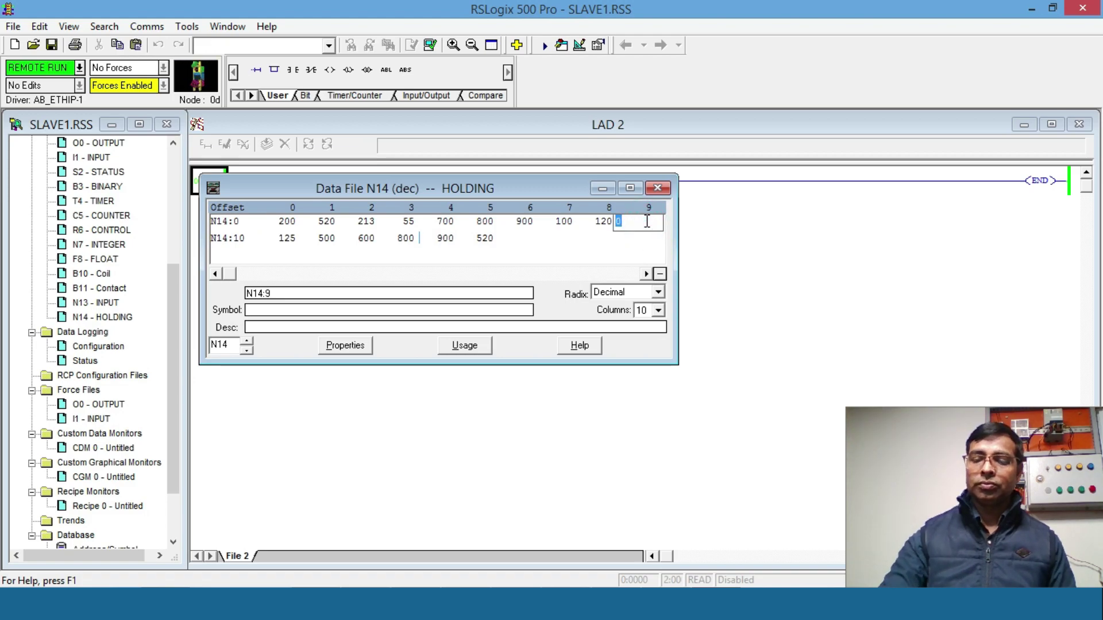
{"action": "key", "text": "Return"}
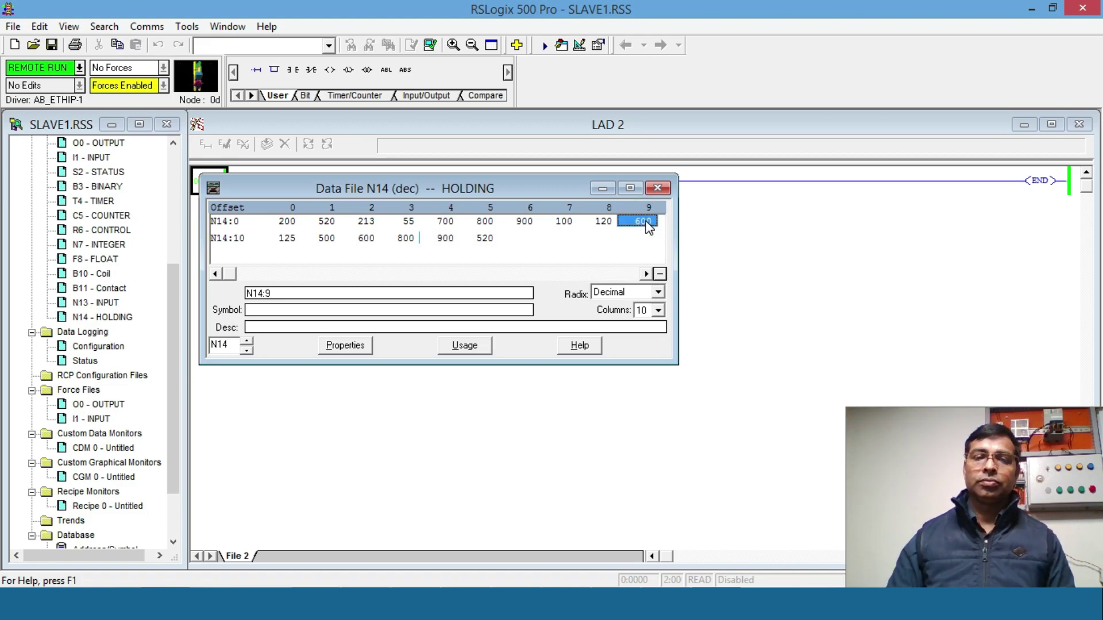
Step: Close and reopen the N14 HOLDING data file to check the stored register values
{"action": "left_click", "coordinate": [658, 188]}
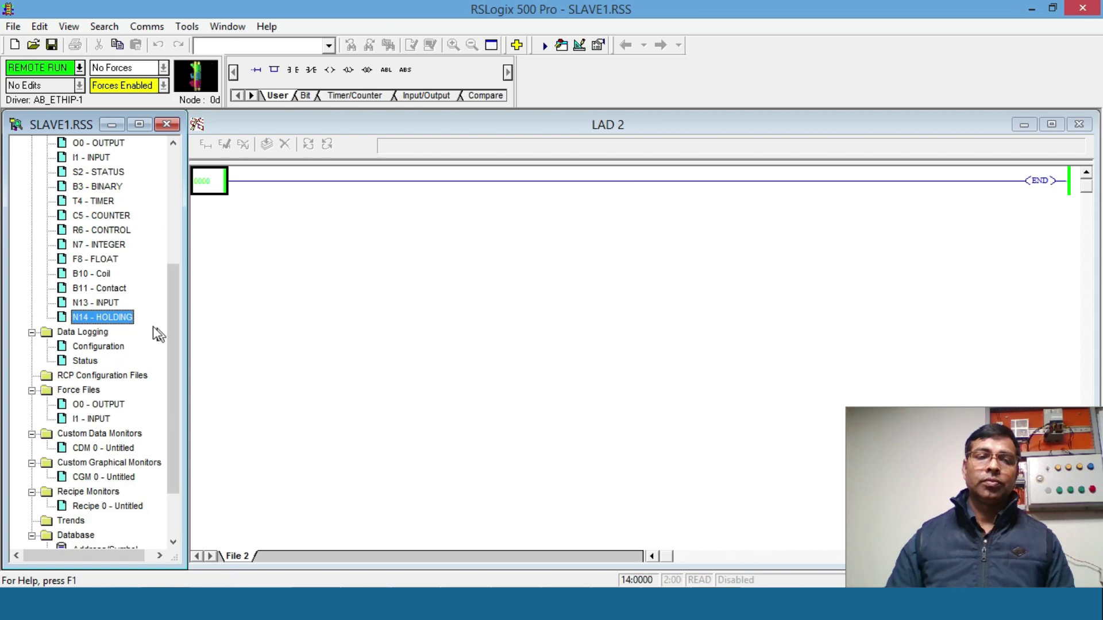
{"action": "double_click", "coordinate": [118, 317]}
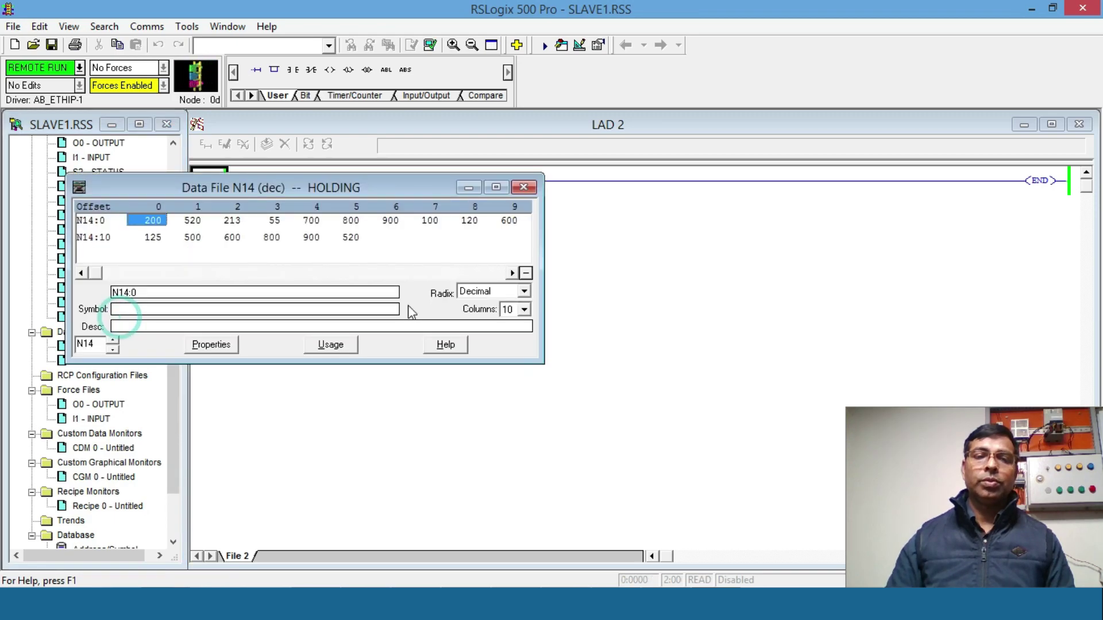
{"action": "left_click", "coordinate": [524, 188]}
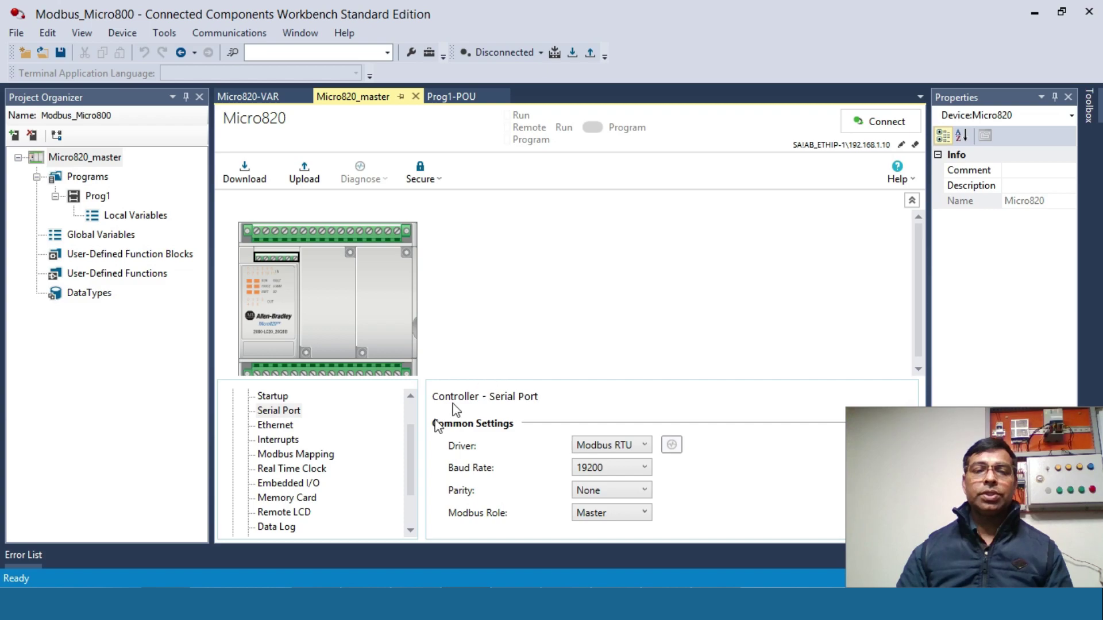
Step: In Connected Components Workbench, open the Micro820 controller's serial port settings and select Master as the Modbus role
{"action": "left_click", "coordinate": [280, 411]}
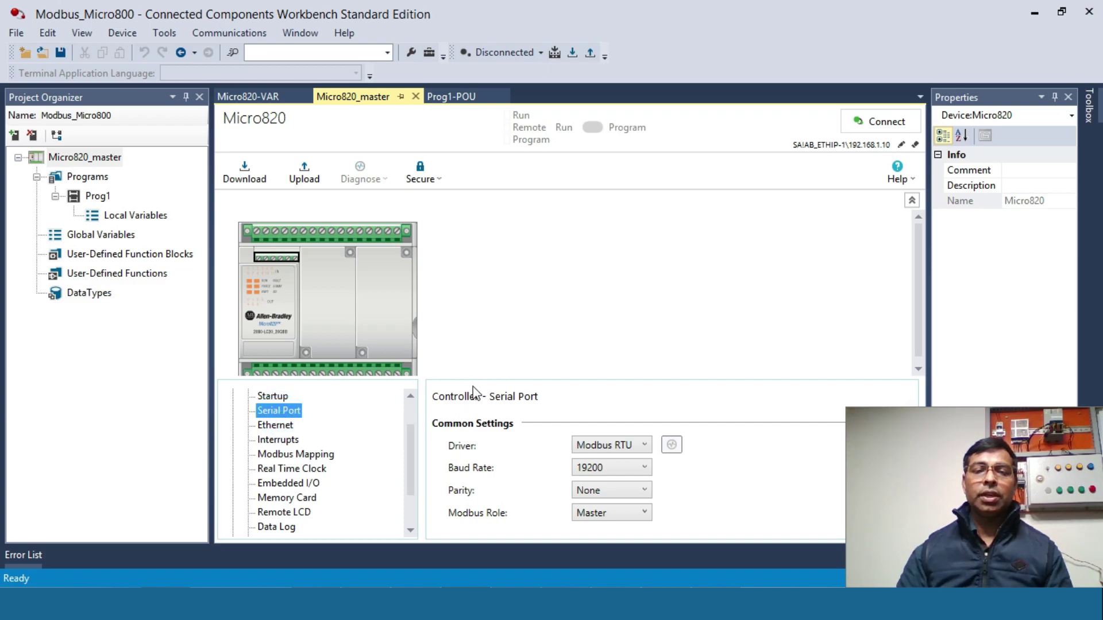
{"action": "left_click", "coordinate": [432, 382]}
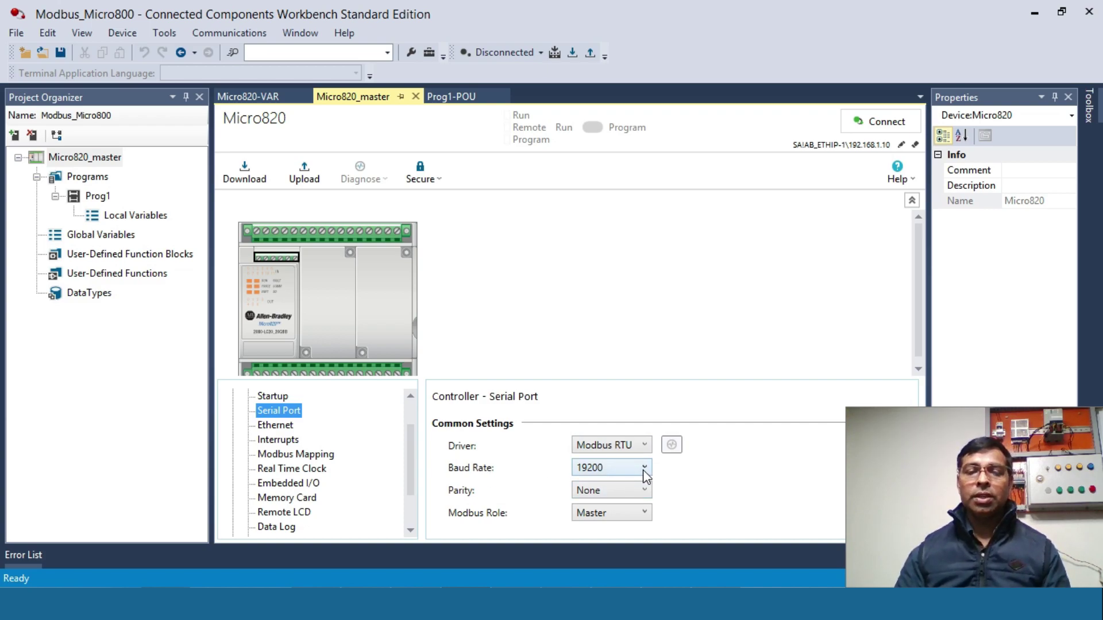
{"action": "left_click", "coordinate": [644, 515]}
{"action": "left_click", "coordinate": [644, 512]}
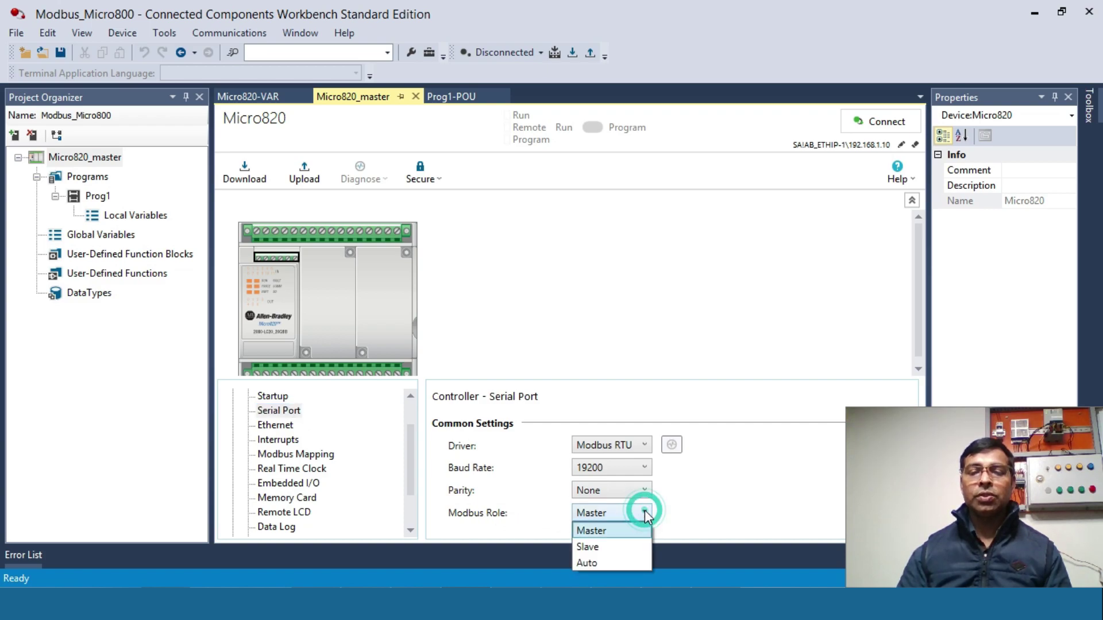
{"action": "left_click", "coordinate": [610, 533]}
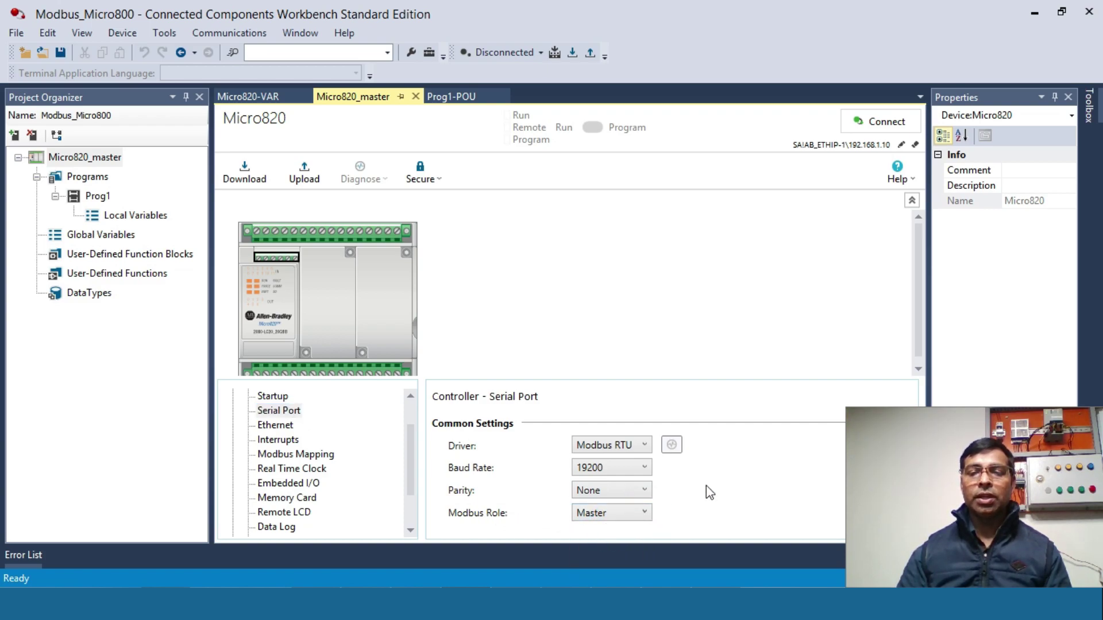
Step: Review the Micro820 serial port's common settings and protocol control settings, including media, stop bits, response timer, broadcast pause and inter-frame delay
{"action": "left_click", "coordinate": [484, 430]}
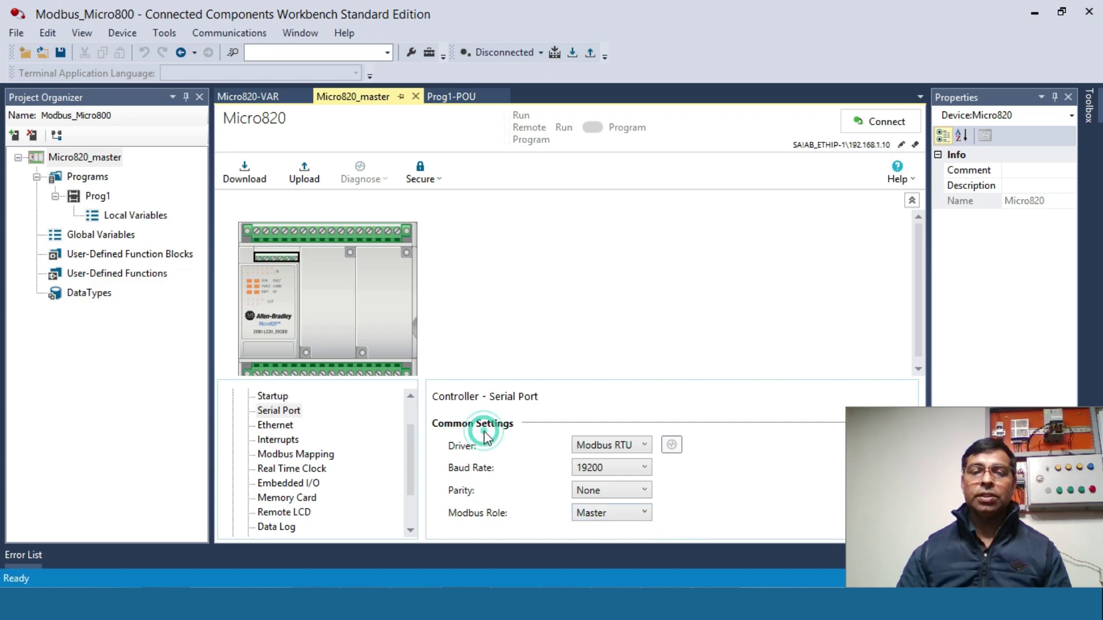
{"action": "scroll", "coordinate": [524, 463], "scroll_direction": "down", "scroll_amount": 5}
{"action": "scroll", "coordinate": [524, 463], "scroll_direction": "up", "scroll_amount": 3}
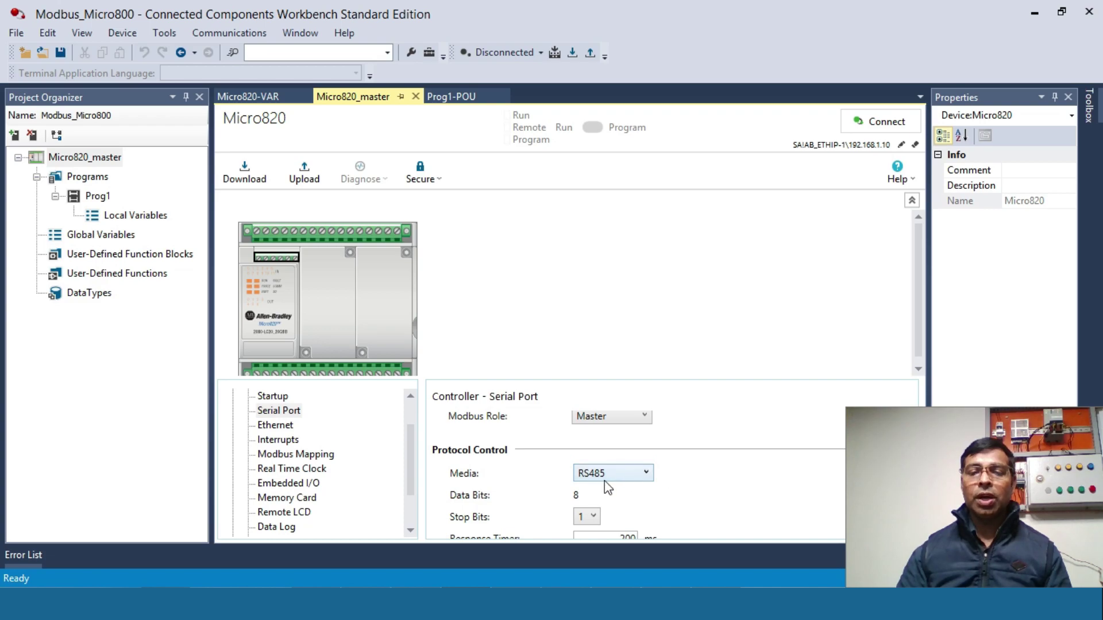
{"action": "scroll", "coordinate": [487, 499], "scroll_direction": "down", "scroll_amount": 3}
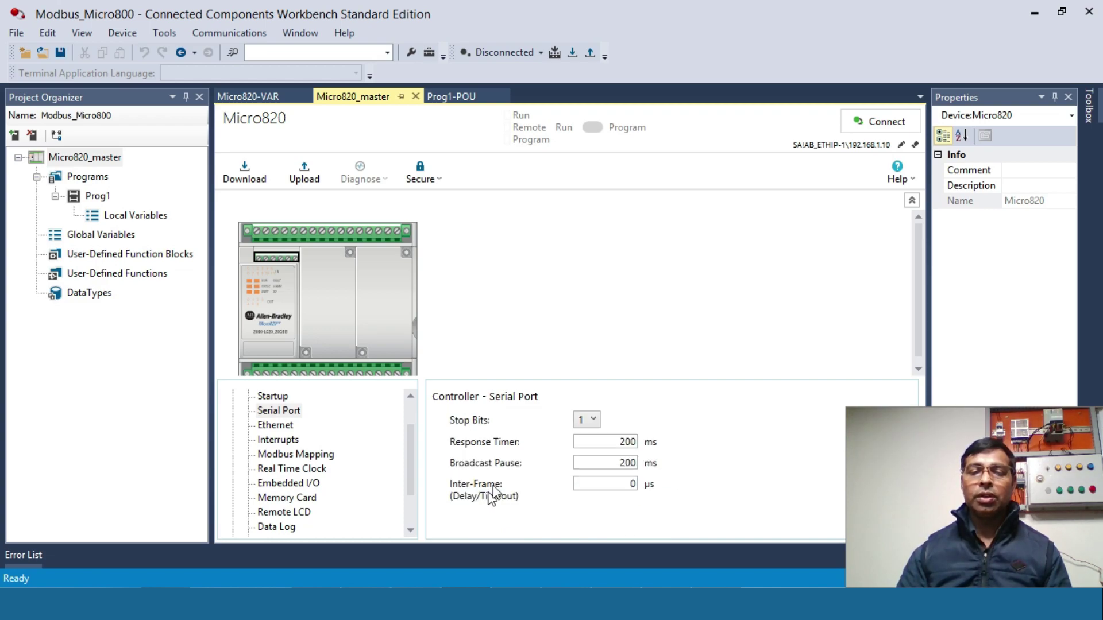
{"action": "scroll", "coordinate": [519, 465], "scroll_direction": "up", "scroll_amount": 3}
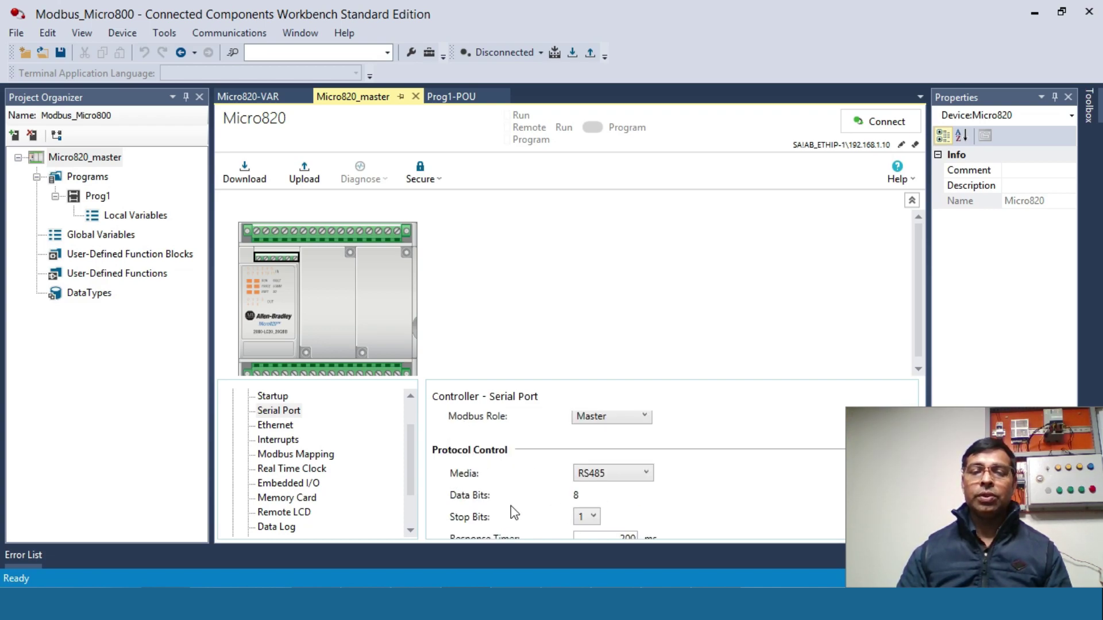
{"action": "scroll", "coordinate": [540, 528], "scroll_direction": "down", "scroll_amount": 5}
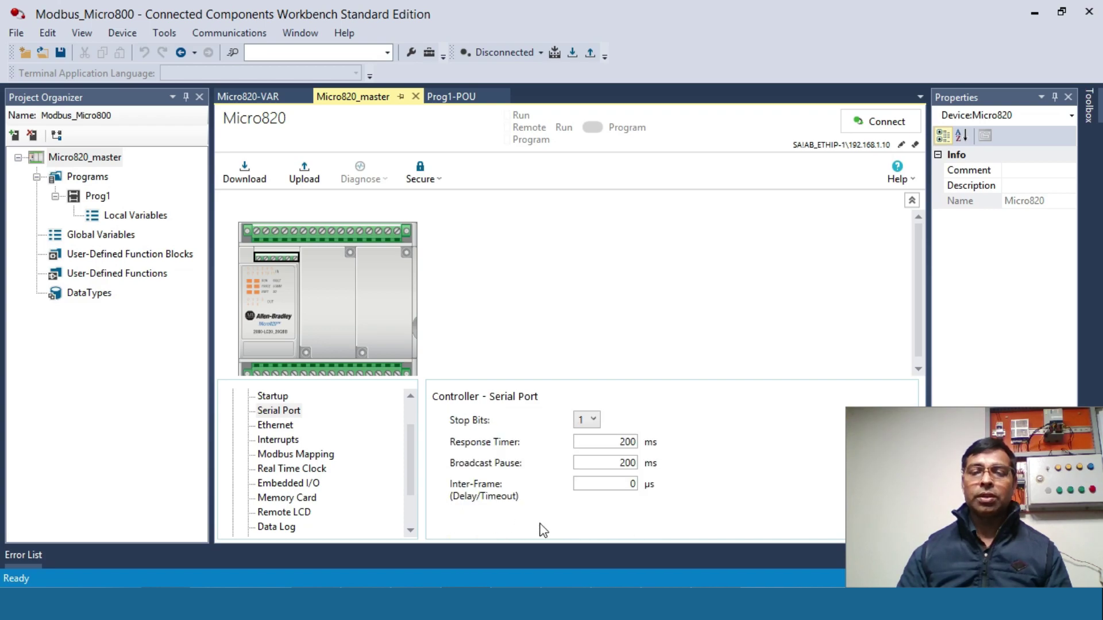
{"action": "scroll", "coordinate": [540, 527], "scroll_direction": "up", "scroll_amount": 5}
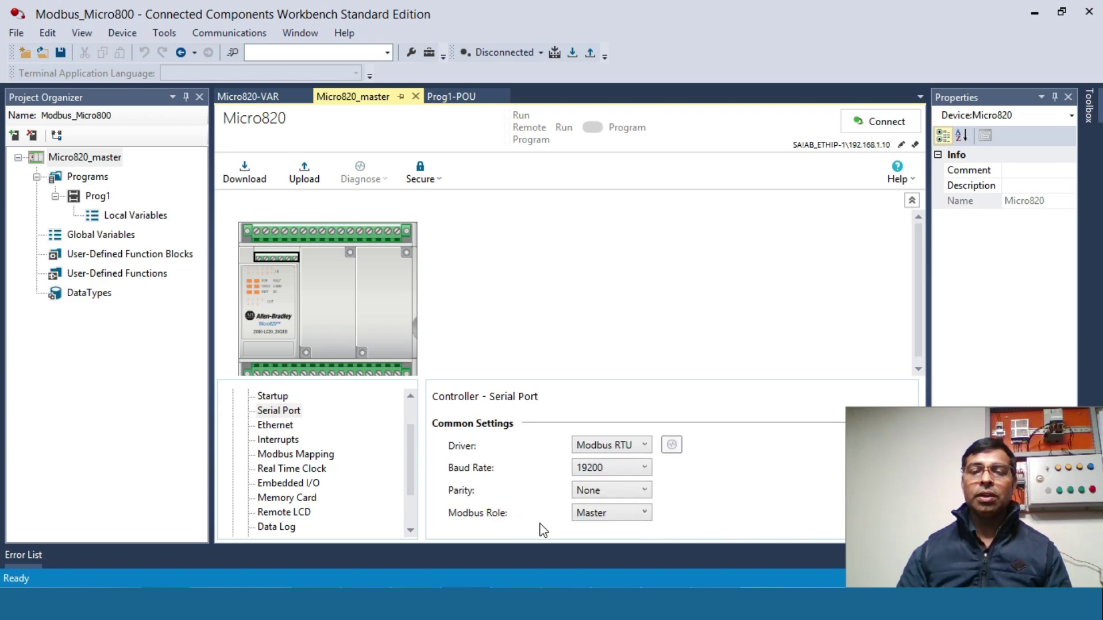
{"action": "scroll", "coordinate": [513, 493], "scroll_direction": "down", "scroll_amount": 5}
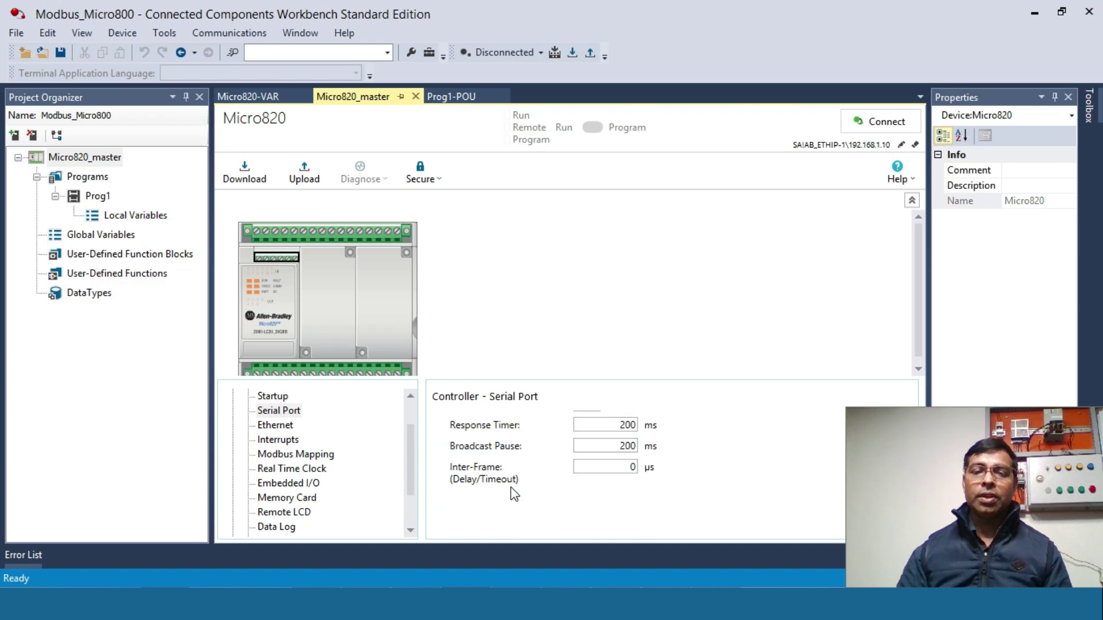
{"action": "scroll", "coordinate": [511, 493], "scroll_direction": "up", "scroll_amount": 5}
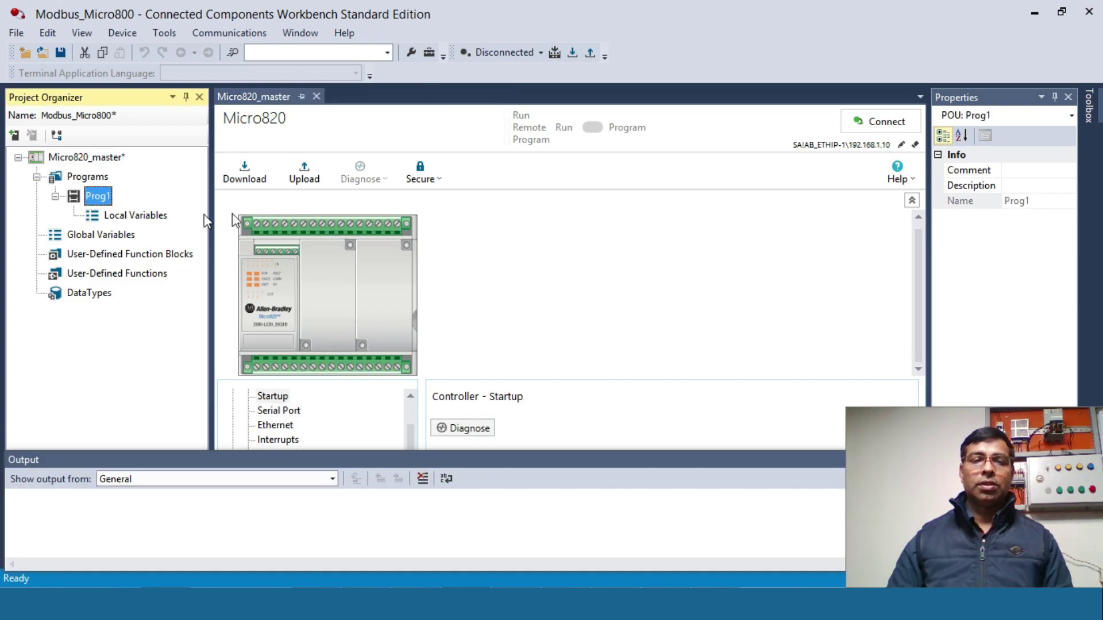
Step: Open the Prog1 ladder program and insert an MSG_MODBUS instruction block on rung 1
{"action": "double_click", "coordinate": [104, 200]}
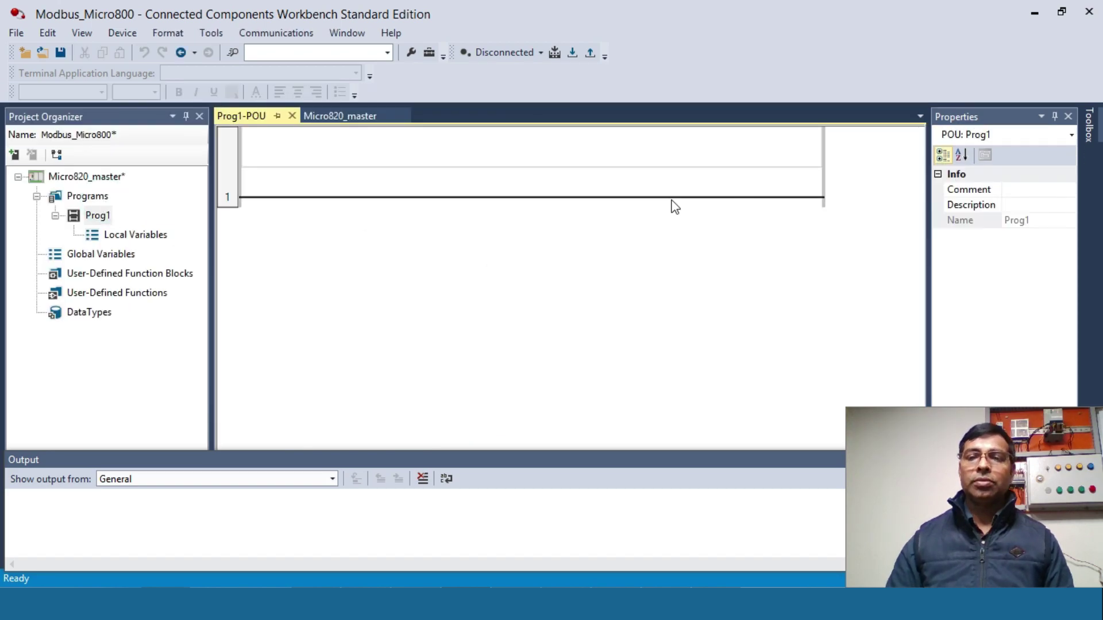
{"action": "left_click", "coordinate": [233, 186]}
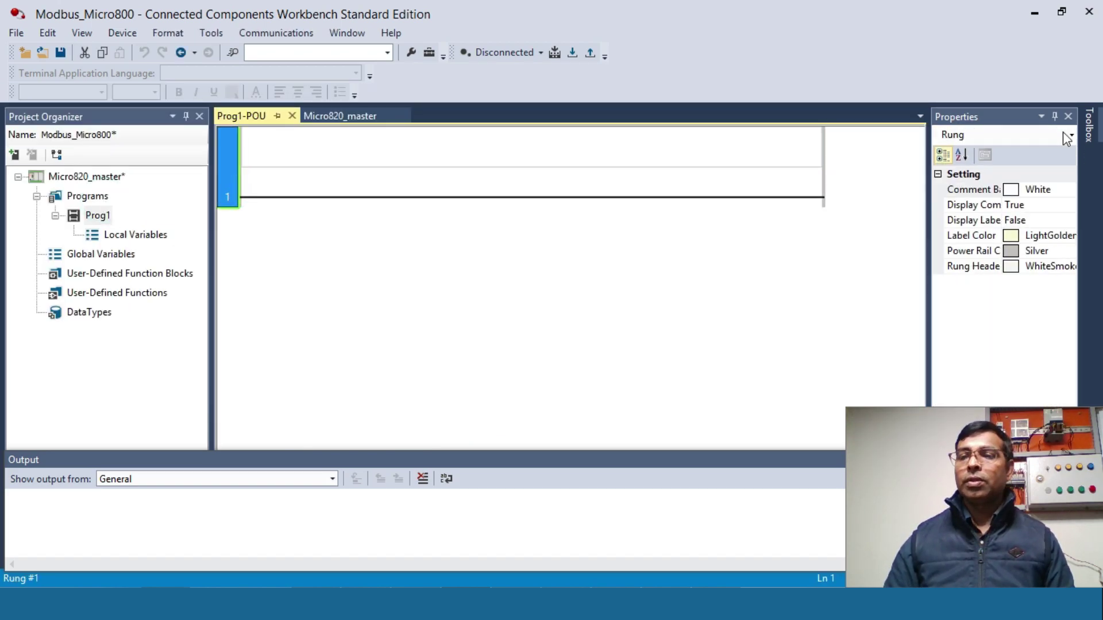
{"action": "left_click", "coordinate": [1090, 129]}
{"action": "left_click_drag", "start_coordinate": [919, 202], "coordinate": [578, 218]}
{"action": "double_click", "coordinate": [414, 189]}
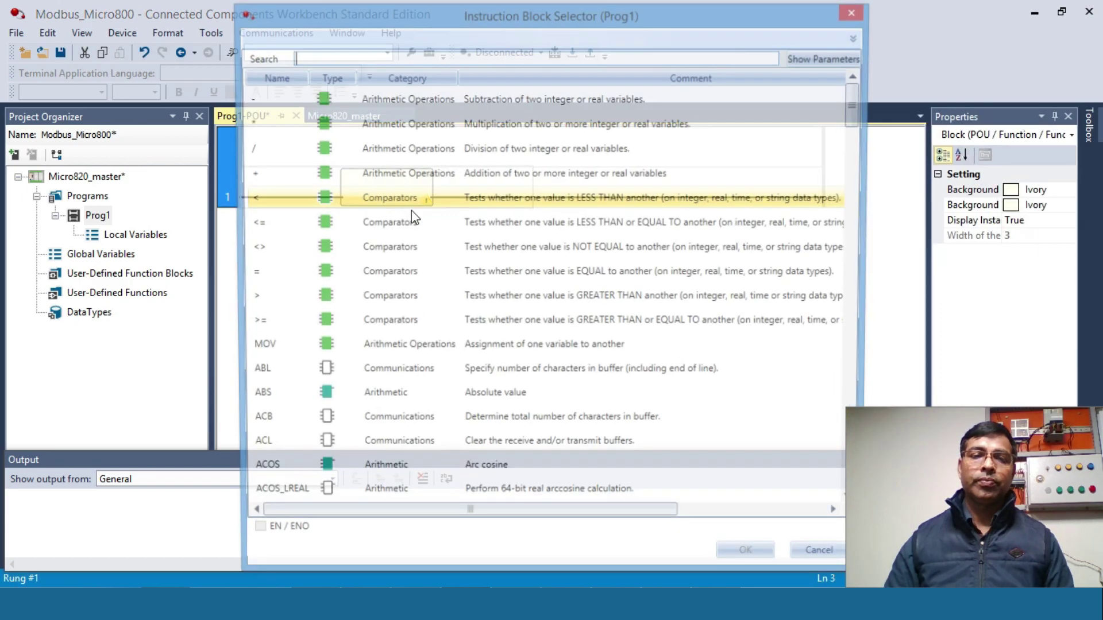
{"action": "left_click_drag", "start_coordinate": [303, 77], "coordinate": [424, 77]}
{"action": "scroll", "coordinate": [352, 289], "scroll_direction": "down", "scroll_amount": 15}
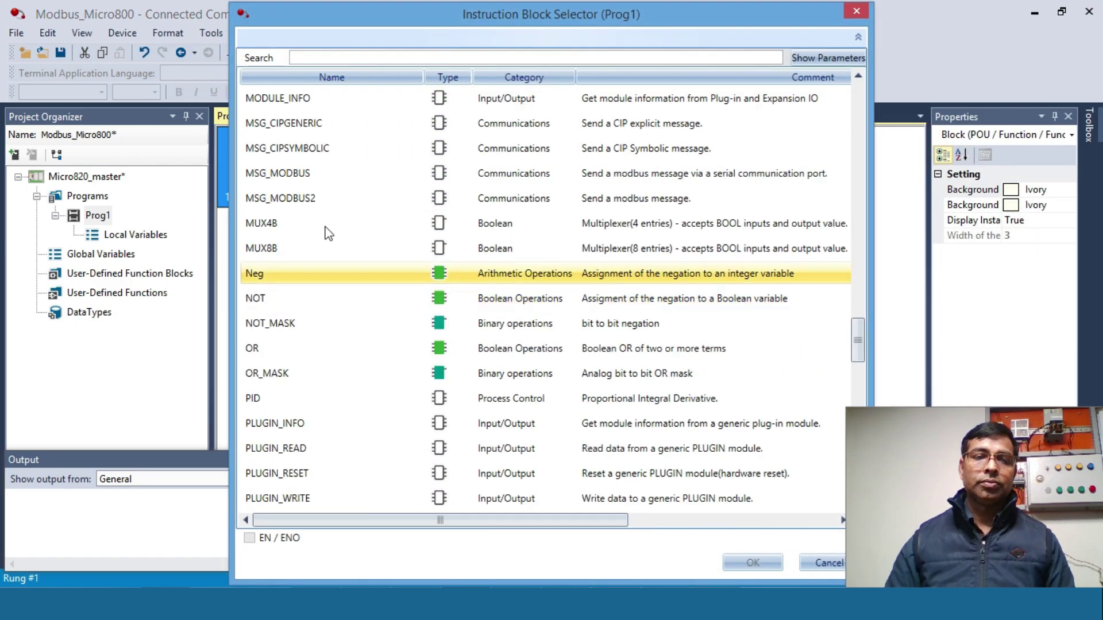
{"action": "left_click", "coordinate": [295, 182]}
{"action": "double_click", "coordinate": [291, 180]}
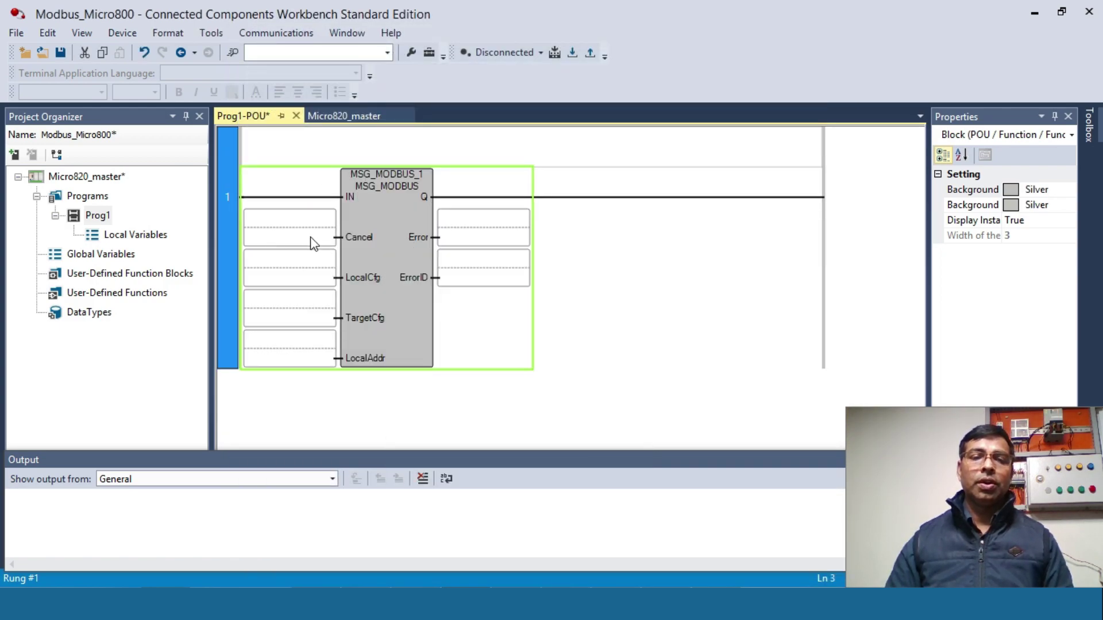
Step: Assign a variable named Cancel to the MSG_MODBUS block's Cancel input and create it as a Micro820 global variable
{"action": "left_click", "coordinate": [282, 228]}
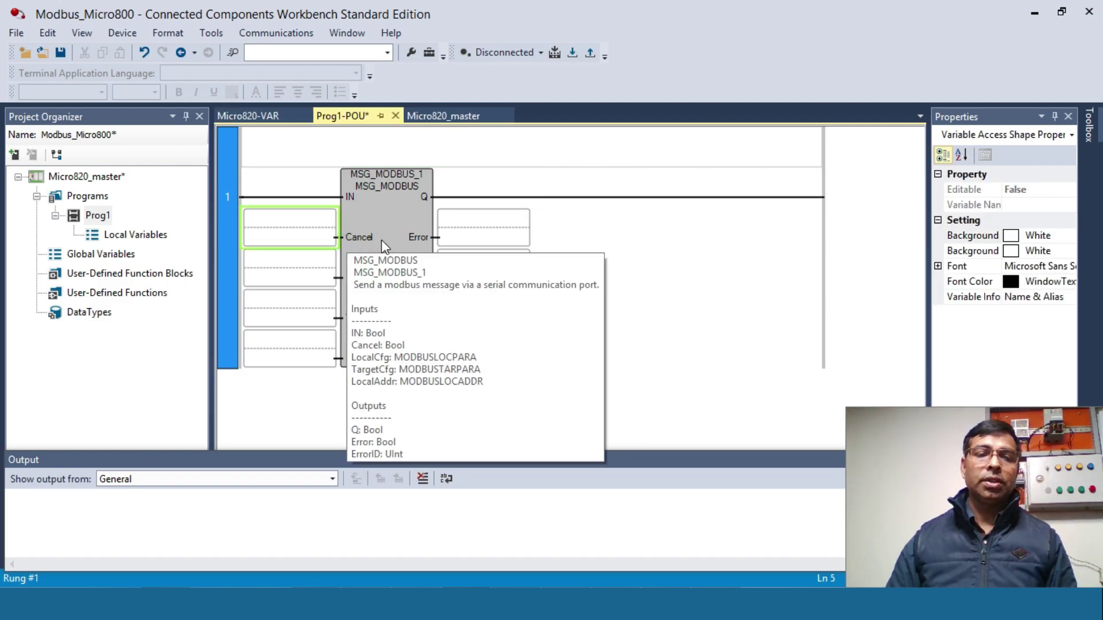
{"action": "left_click", "coordinate": [285, 223]}
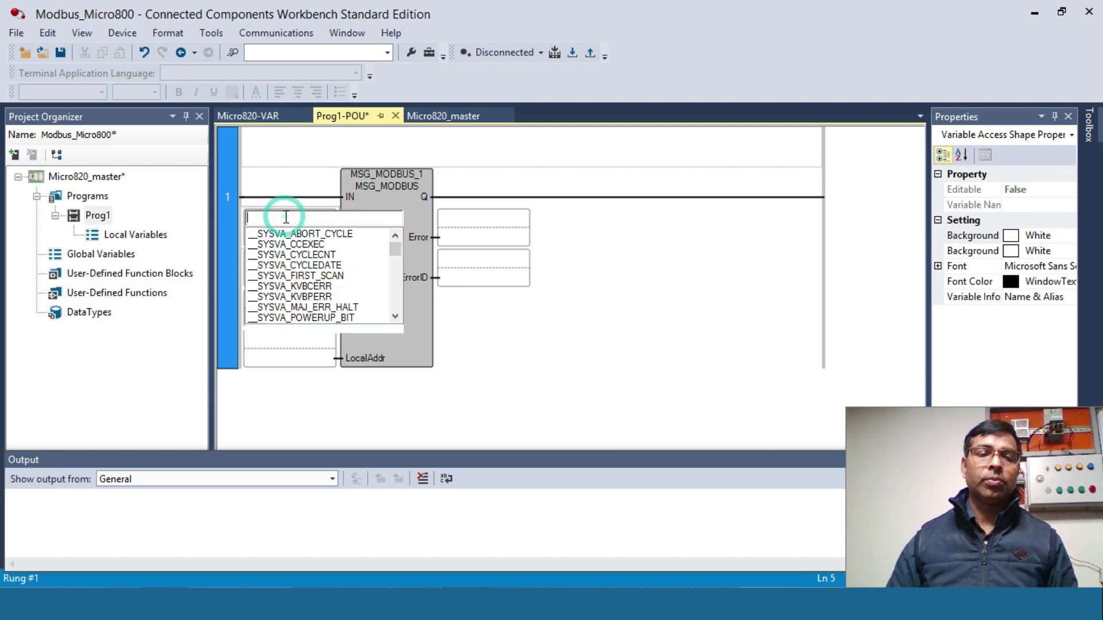
{"action": "type", "text": "Cancel"}
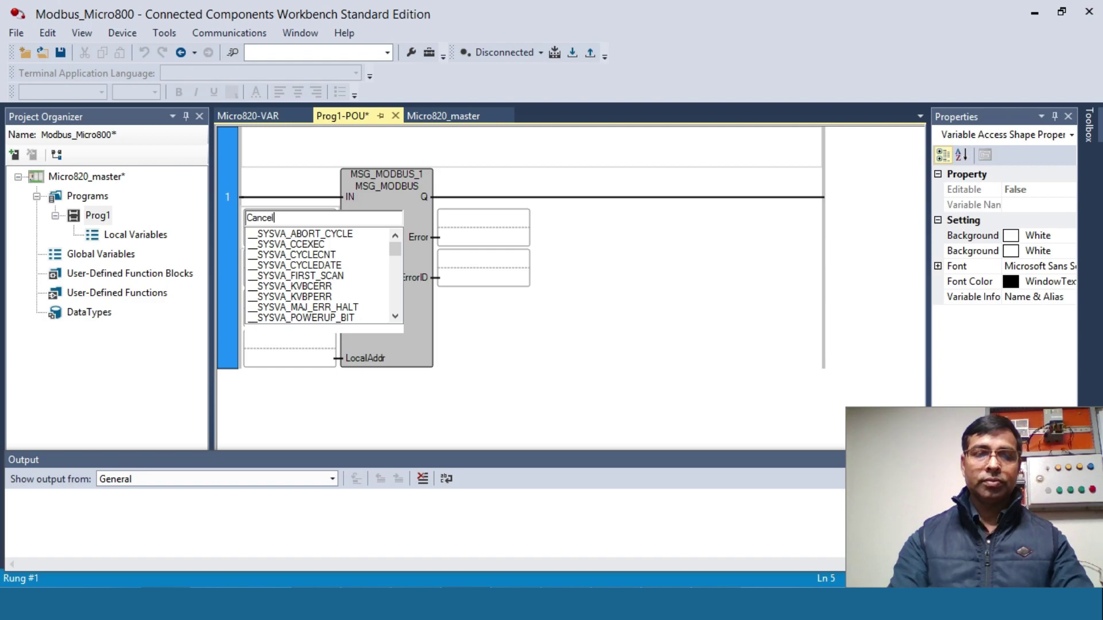
{"action": "left_click", "coordinate": [562, 346]}
{"action": "double_click", "coordinate": [280, 236]}
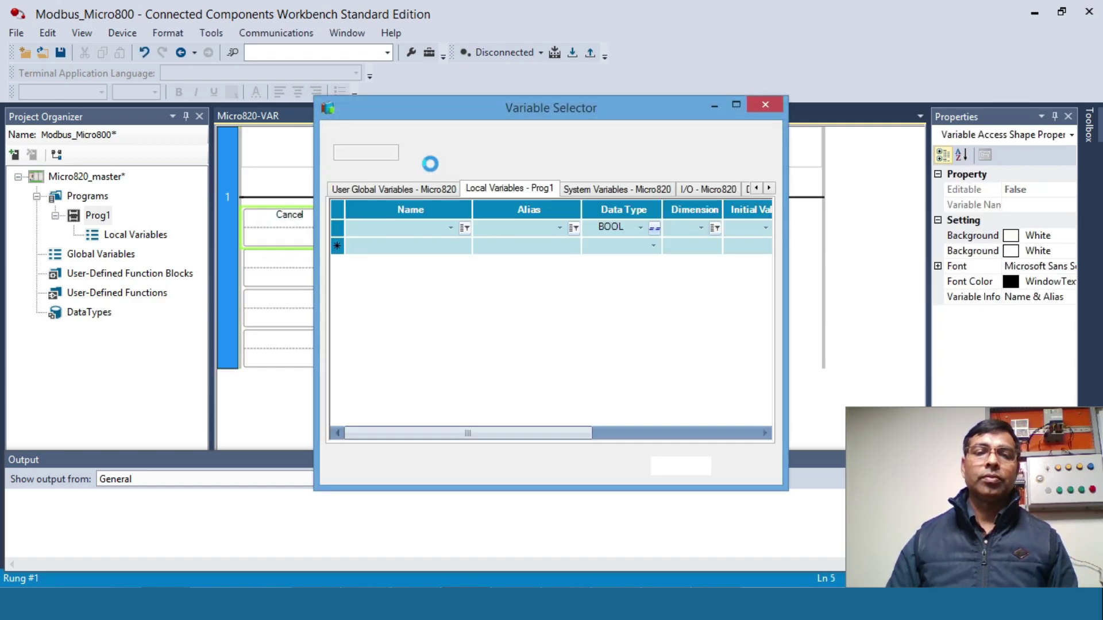
{"action": "left_click", "coordinate": [361, 189]}
{"action": "left_click", "coordinate": [684, 477]}
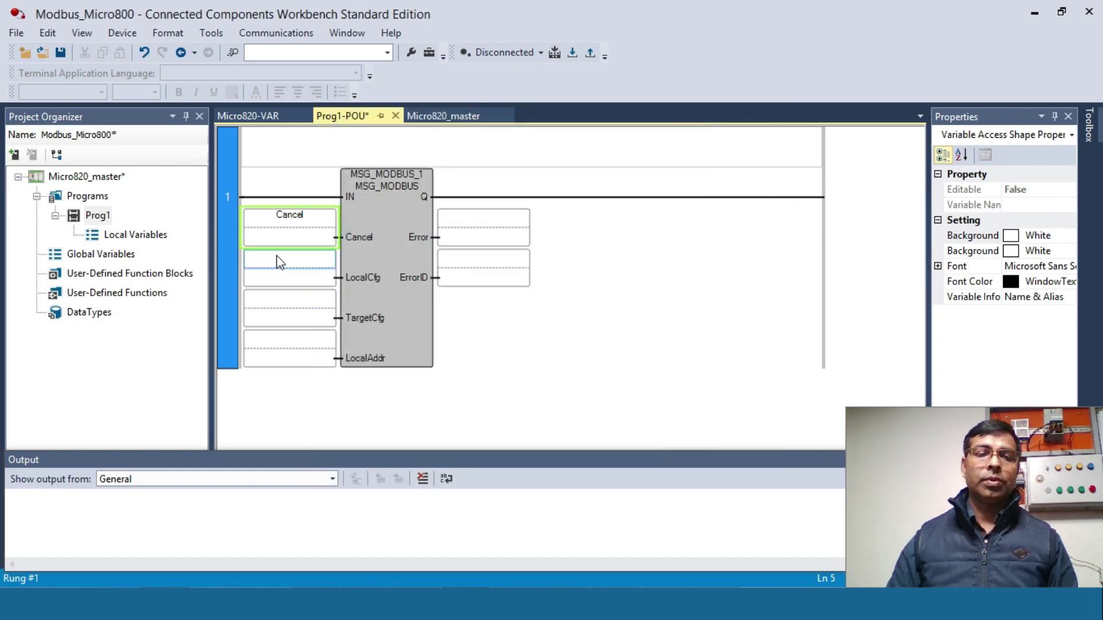
Step: Assign a variable named LocalCfg to the block's LocalCfg input and create it as a Micro820 global variable of type MODBUSLOCPARA
{"action": "left_click", "coordinate": [277, 259]}
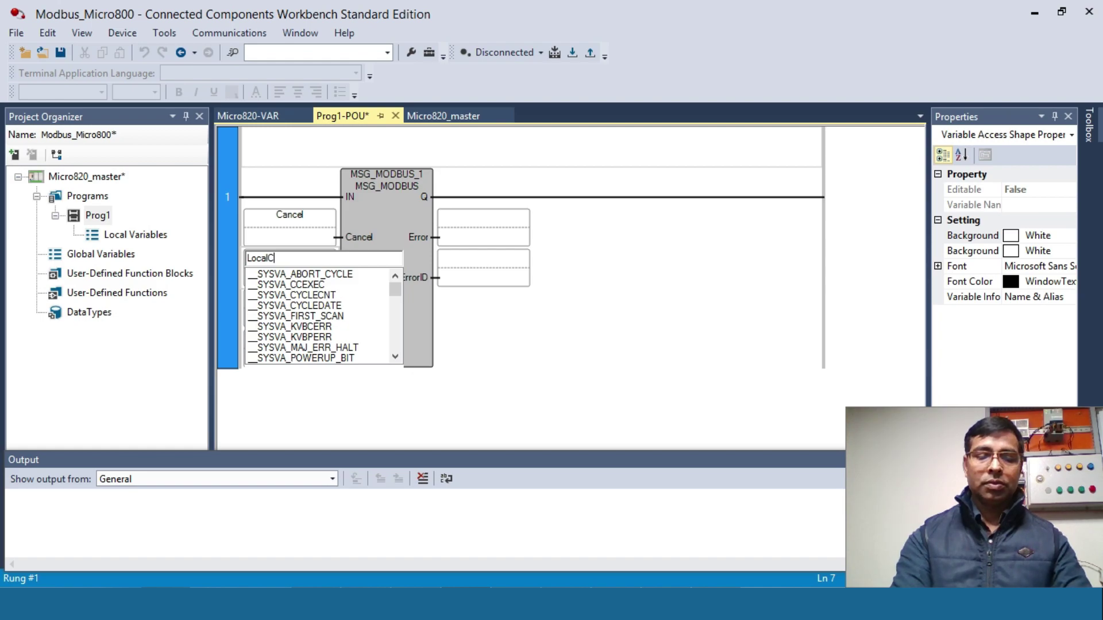
{"action": "type", "text": "Cfg"}
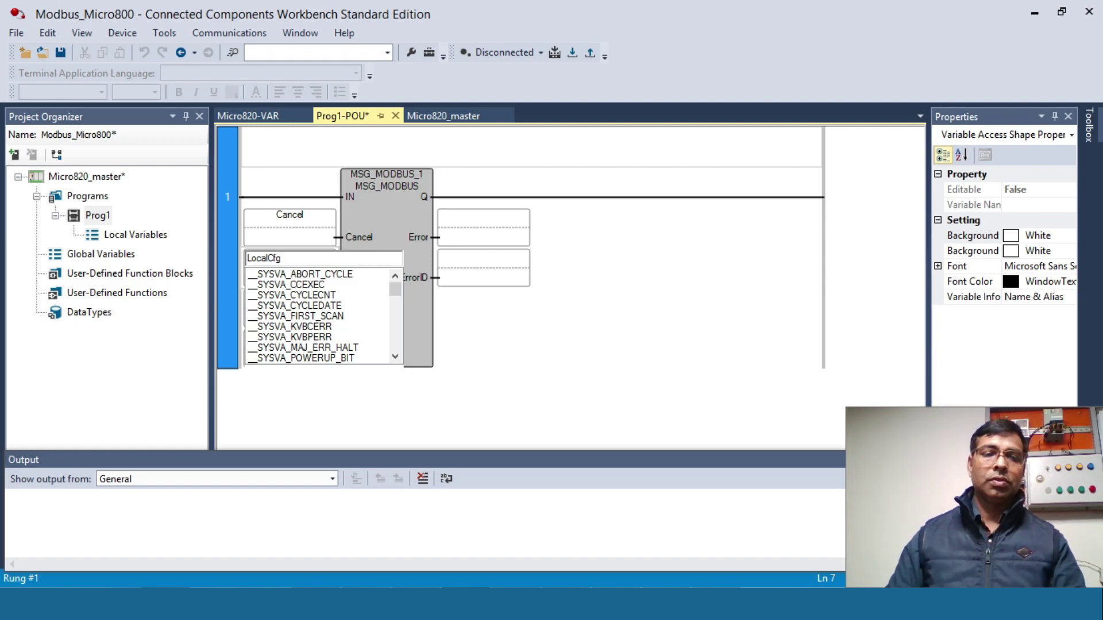
{"action": "left_click", "coordinate": [490, 328]}
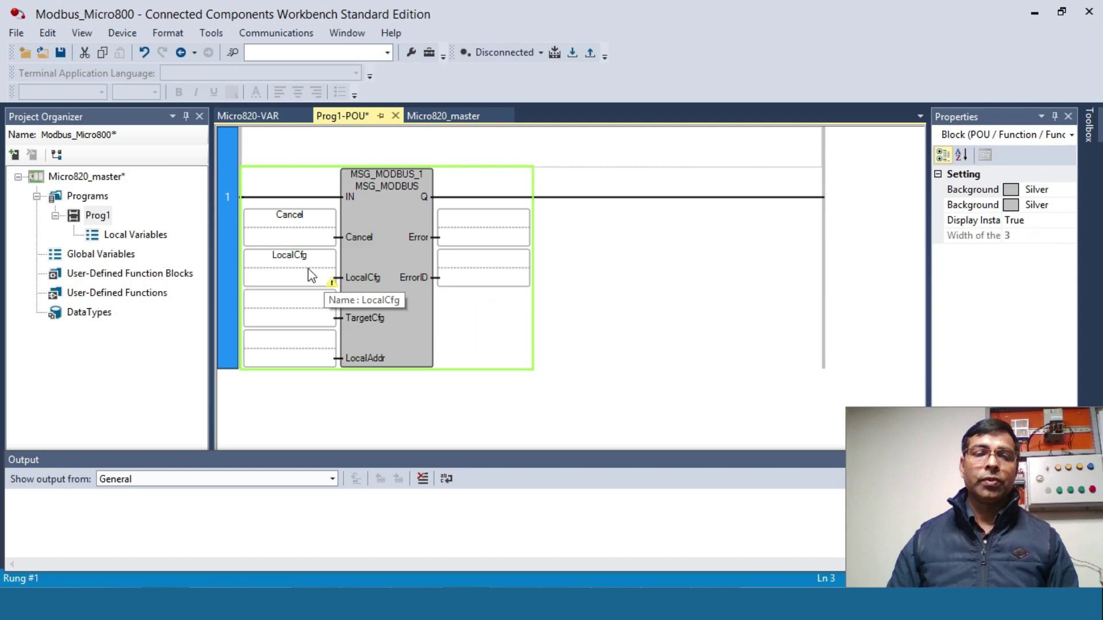
{"action": "double_click", "coordinate": [293, 282]}
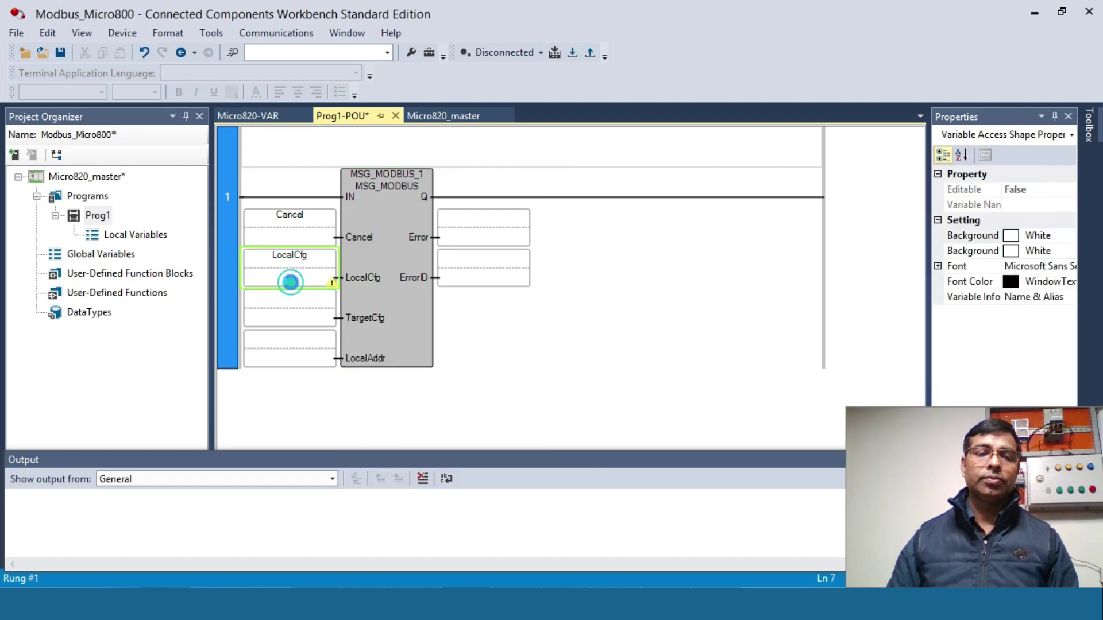
{"action": "left_click", "coordinate": [350, 188]}
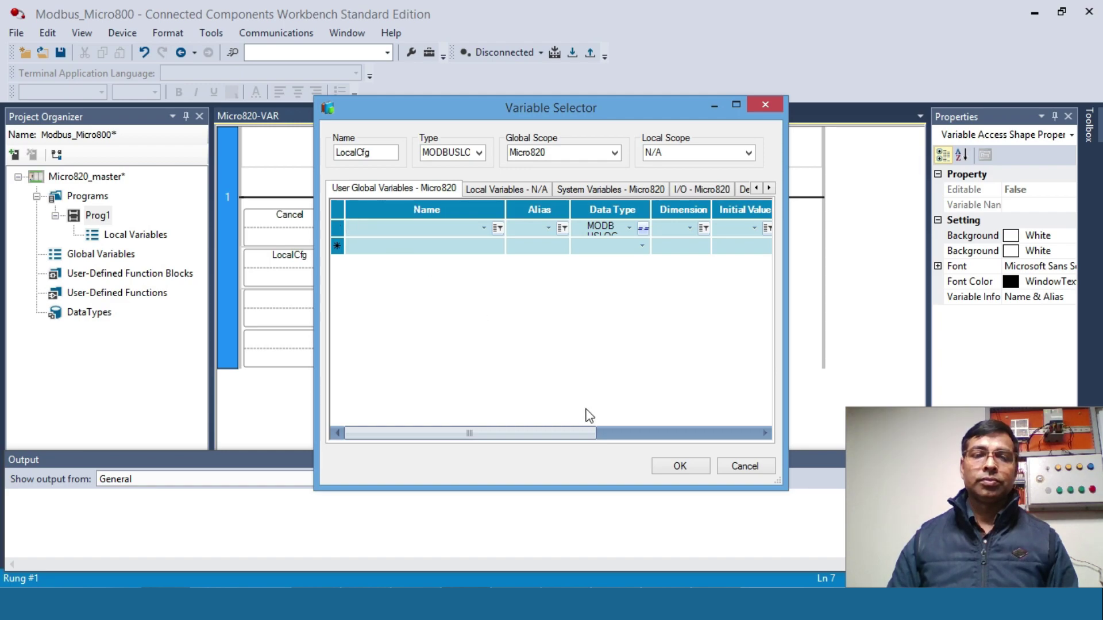
{"action": "left_click", "coordinate": [680, 466]}
Step: Expand the LocalCfg variable's members in the Variable Selector and set the initial value of LocalCfg.Channel to 2
{"action": "left_click", "coordinate": [295, 271]}
{"action": "double_click", "coordinate": [294, 271]}
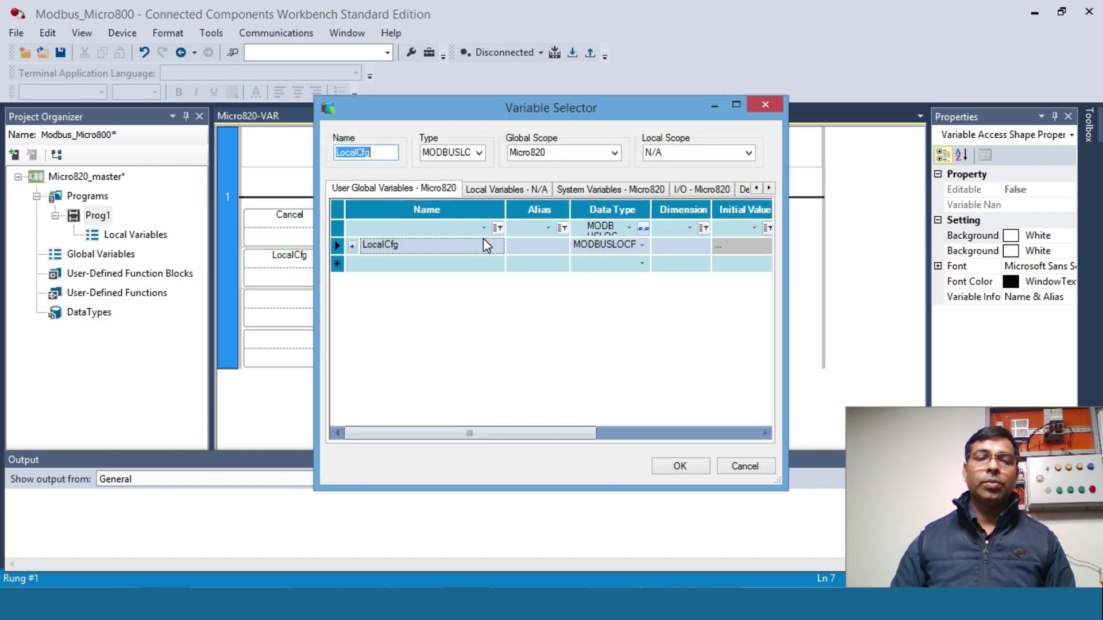
{"action": "left_click", "coordinate": [352, 246]}
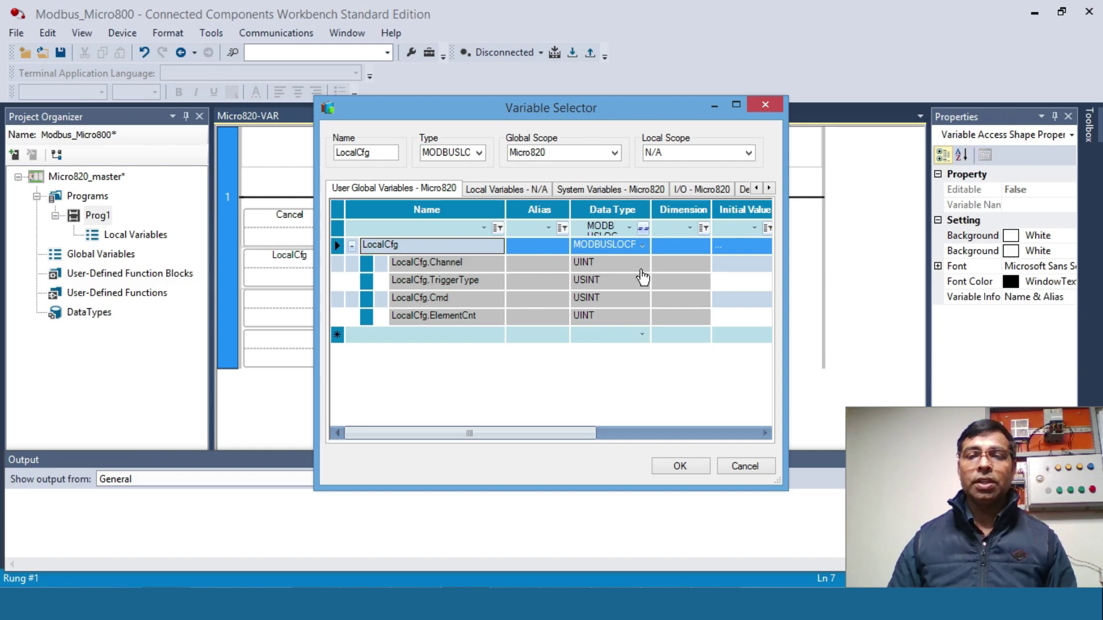
{"action": "left_click", "coordinate": [679, 270]}
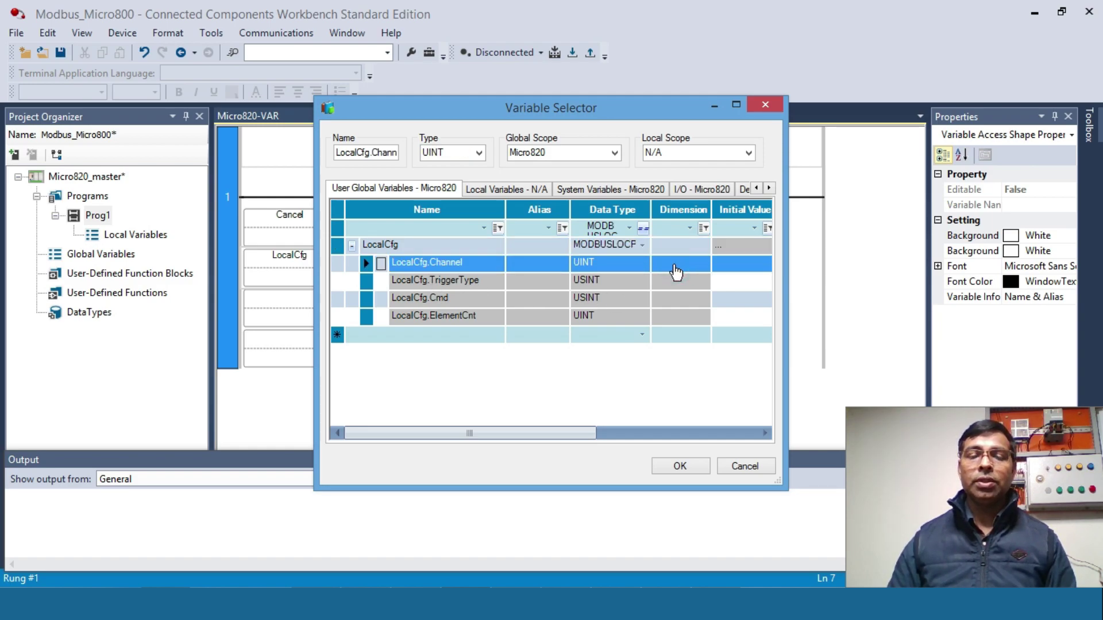
{"action": "left_click", "coordinate": [352, 246]}
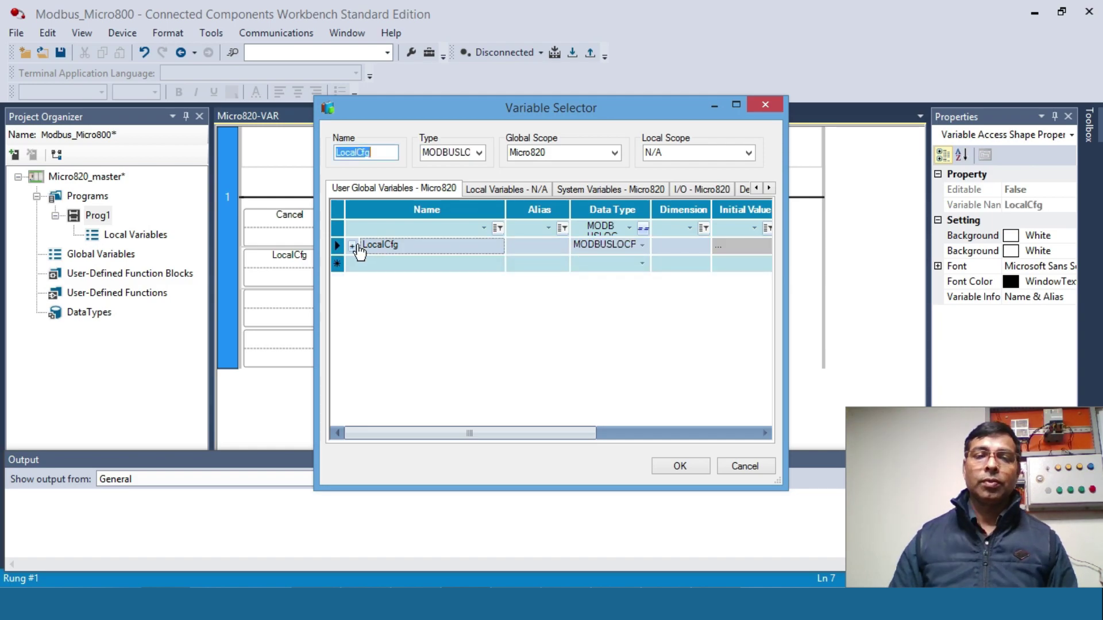
{"action": "left_click", "coordinate": [352, 246]}
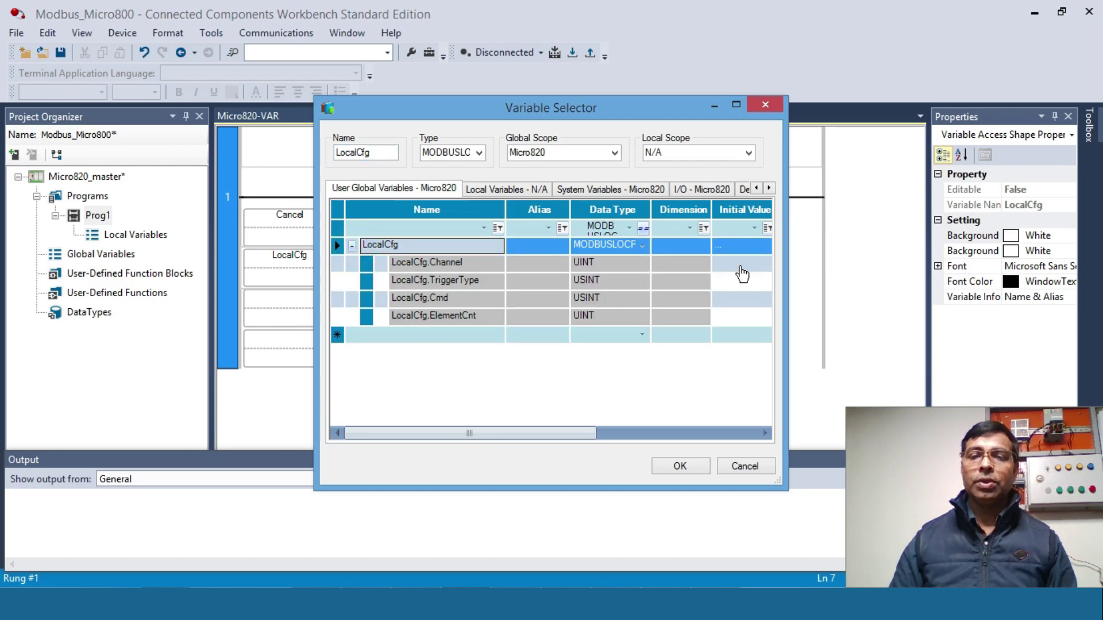
{"action": "left_click_drag", "start_coordinate": [784, 249], "coordinate": [965, 249]}
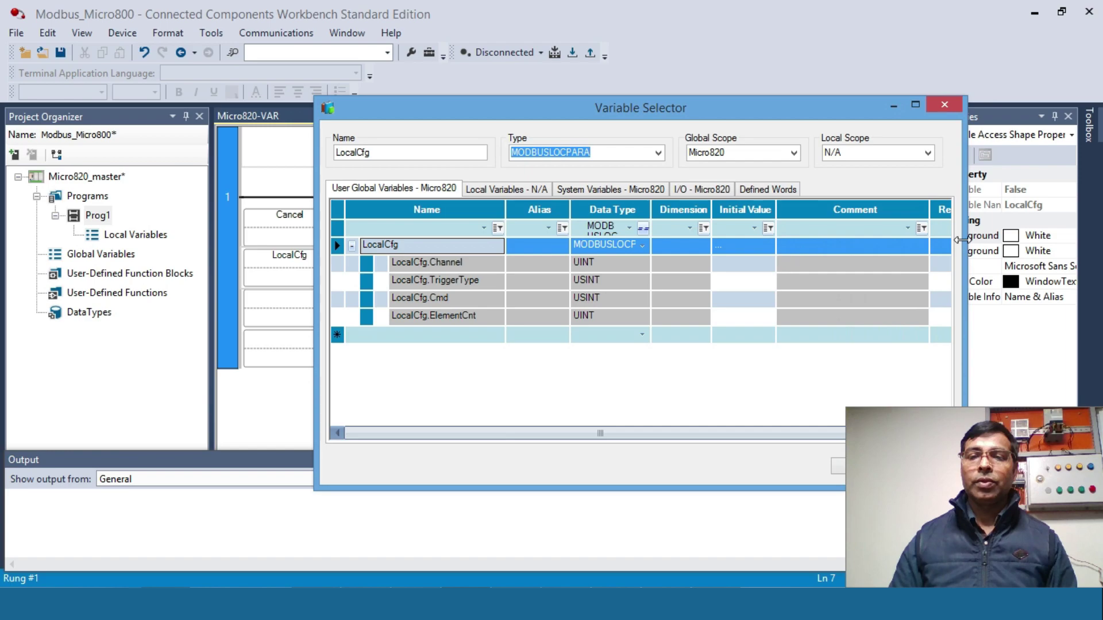
{"action": "left_click", "coordinate": [738, 267]}
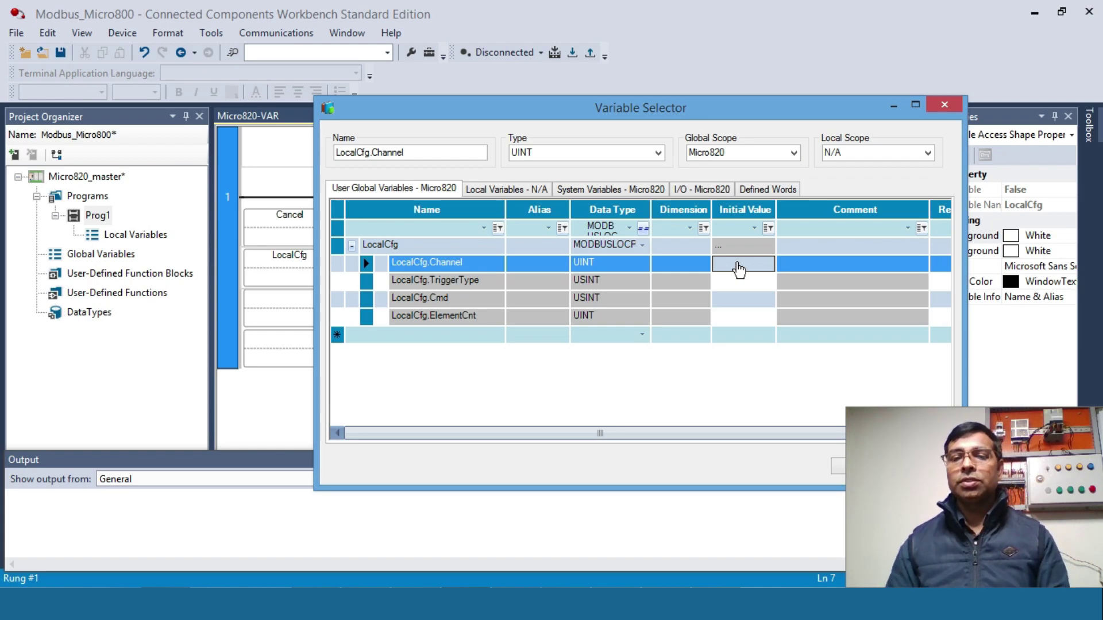
{"action": "type", "text": "2"}
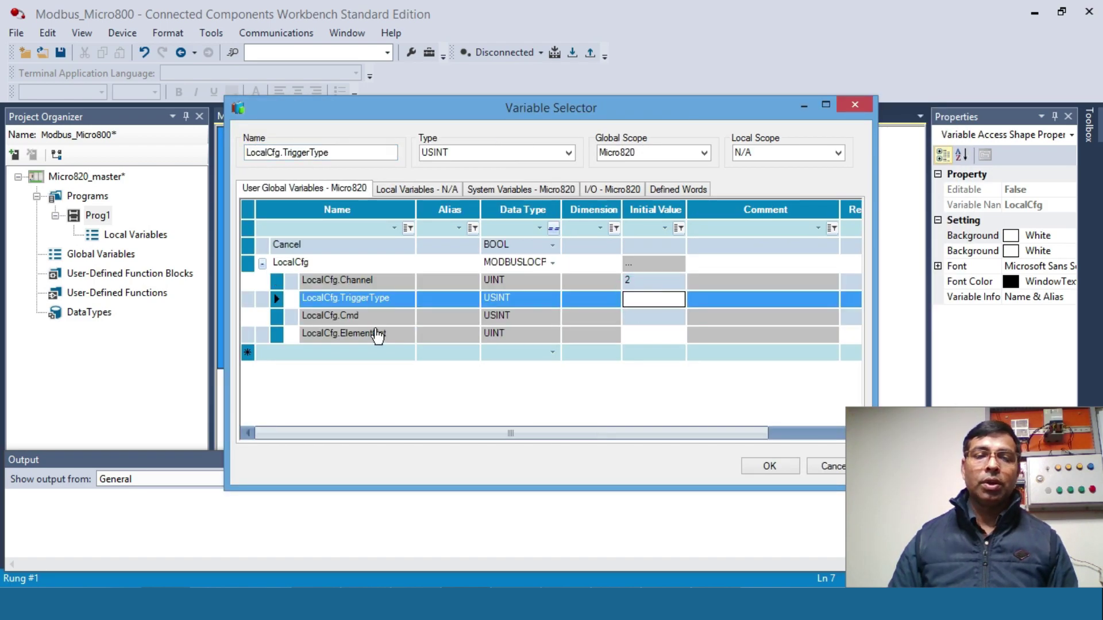
Step: Set the initial values of LocalCfg.TriggerType to 1 and LocalCfg.Cmd to 3
{"action": "left_click", "coordinate": [643, 301]}
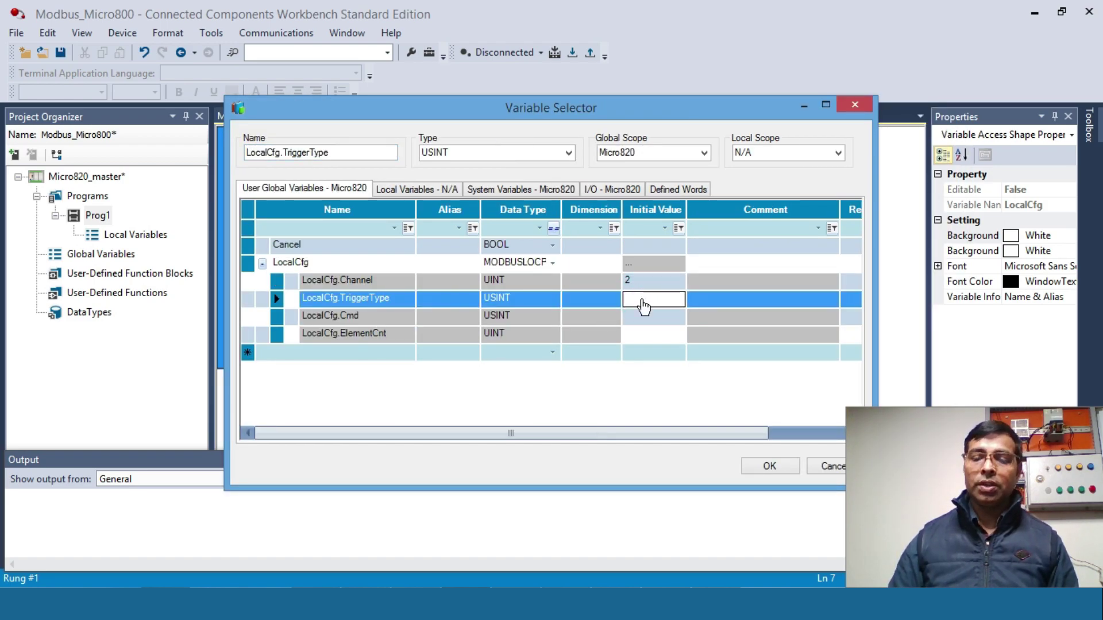
{"action": "type", "text": "1"}
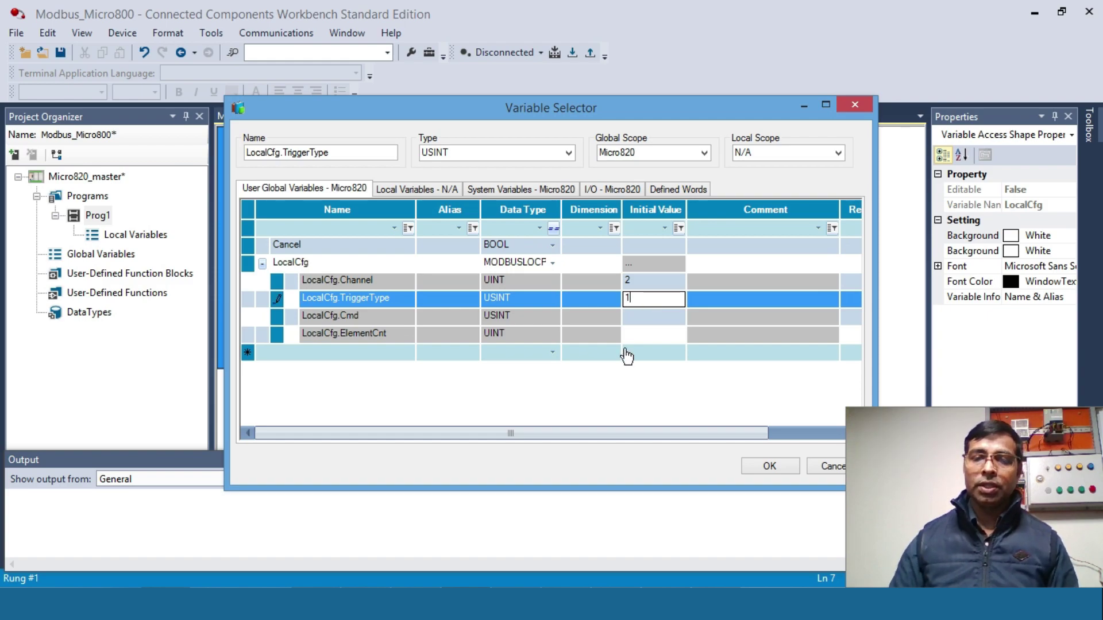
{"action": "left_click", "coordinate": [641, 323]}
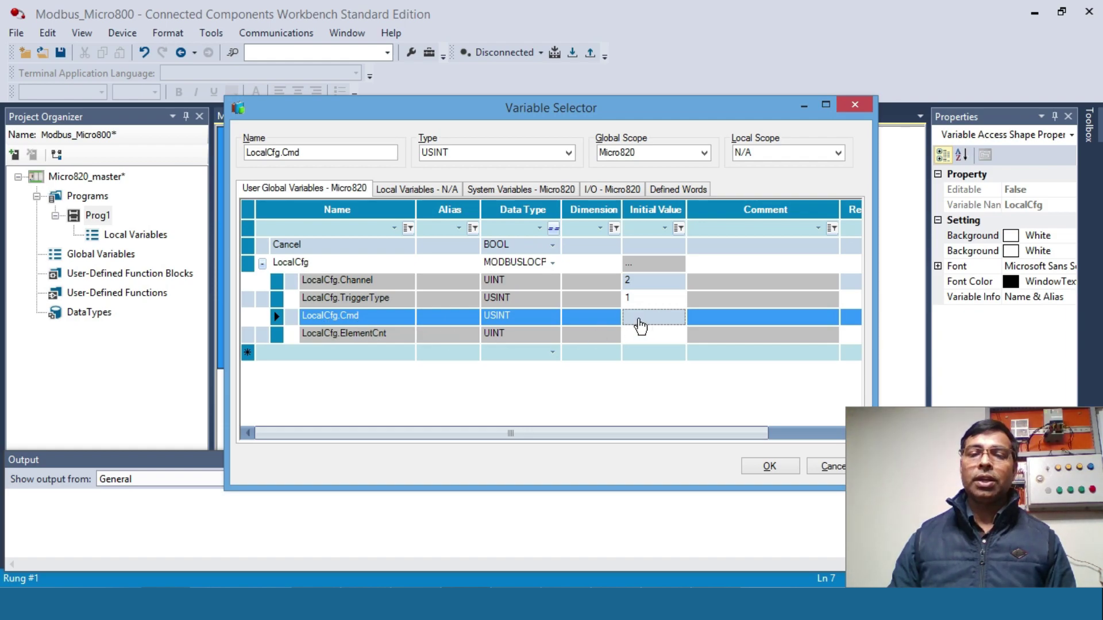
{"action": "type", "text": "3"}
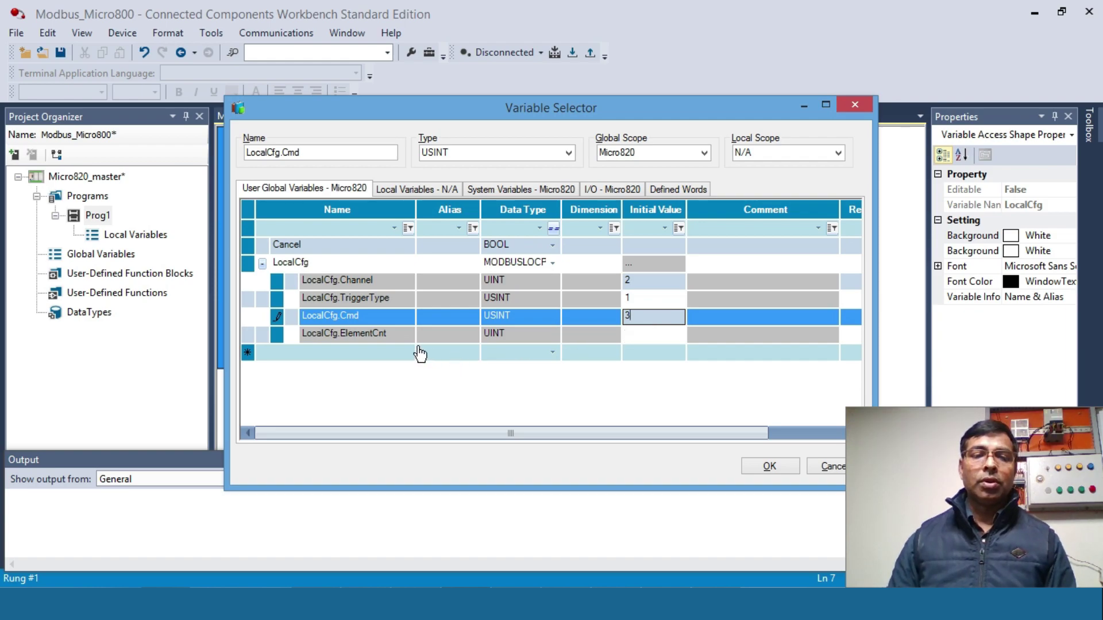
Step: Set the initial value of LocalCfg.ElementCnt to 16 and accept the LocalCfg configuration
{"action": "left_click", "coordinate": [648, 342]}
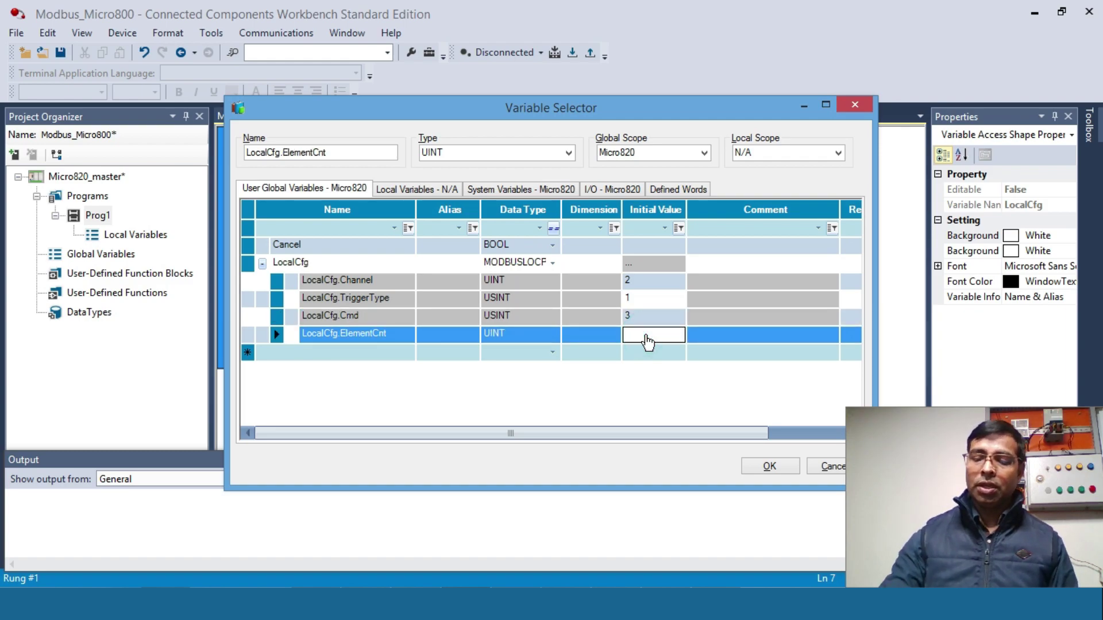
{"action": "type", "text": "1"}
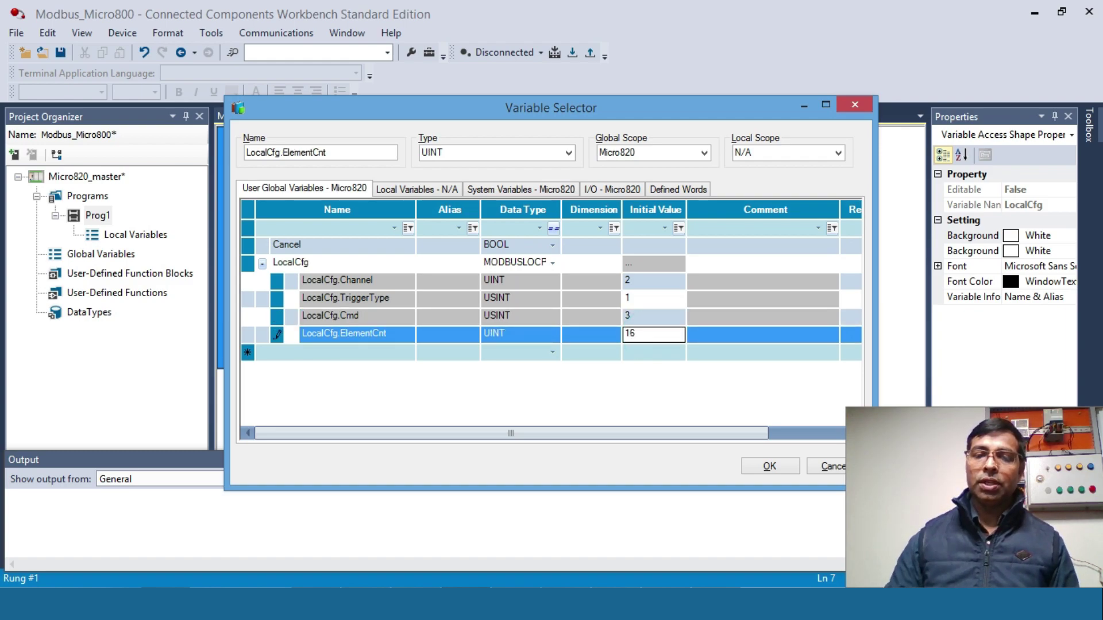
{"action": "type", "text": "6"}
{"action": "left_click", "coordinate": [642, 317]}
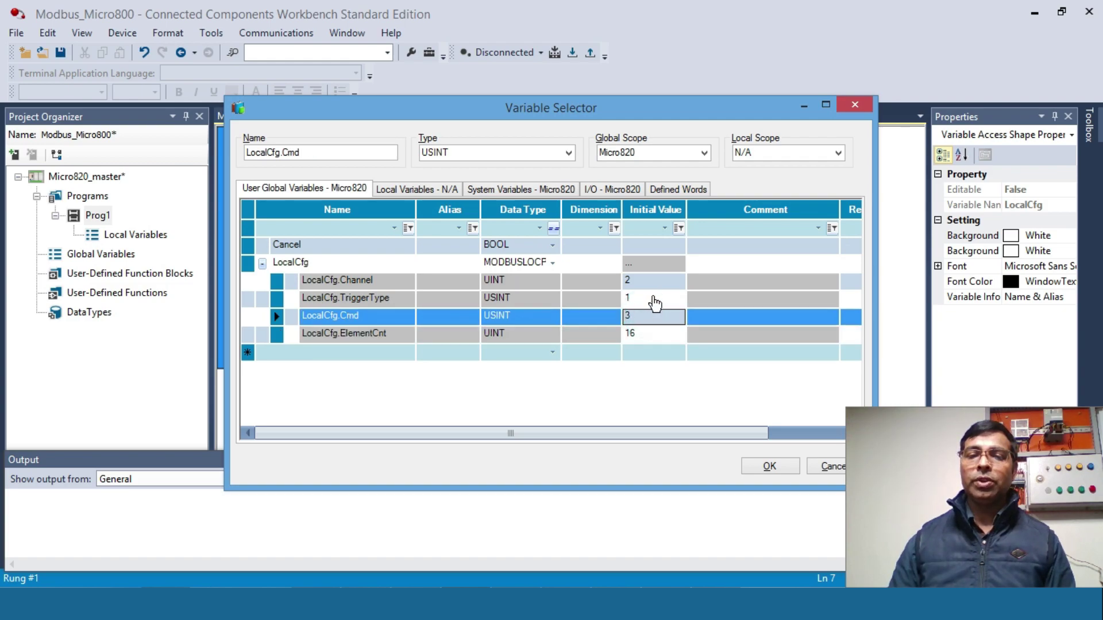
{"action": "left_click", "coordinate": [770, 466]}
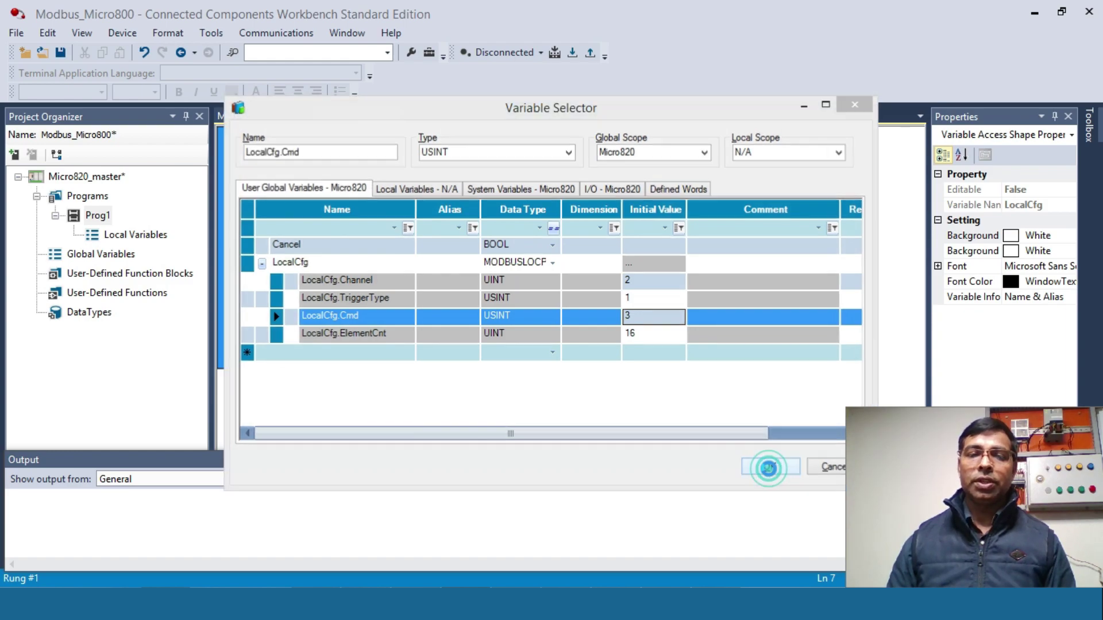
Step: Reopen the LocalCfg variable, expand its members and review their initial values
{"action": "double_click", "coordinate": [303, 269]}
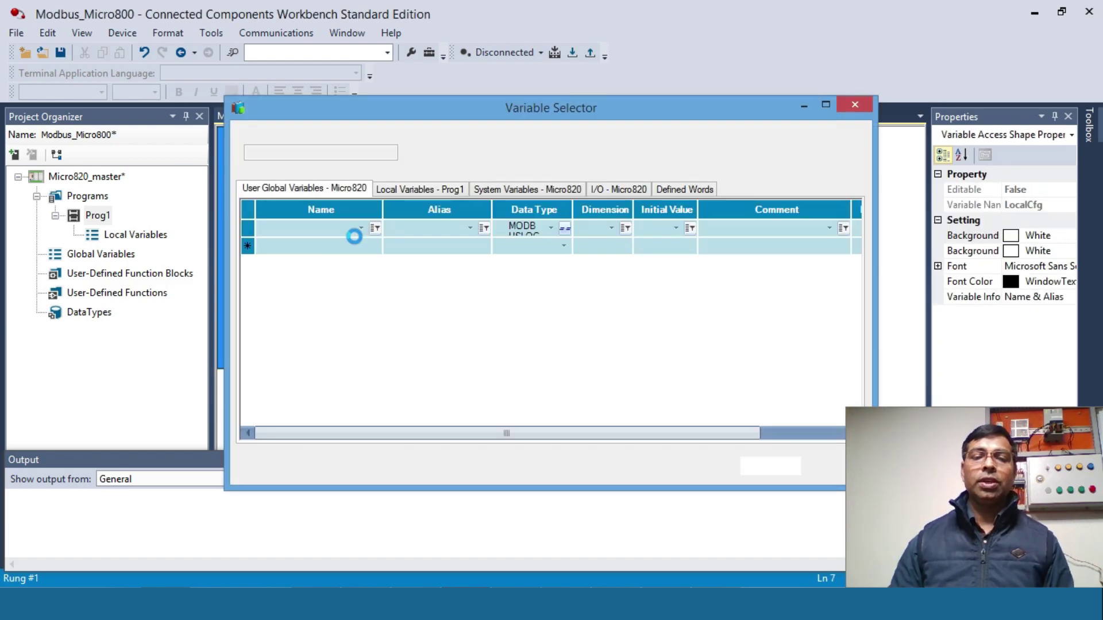
{"action": "left_click", "coordinate": [264, 246]}
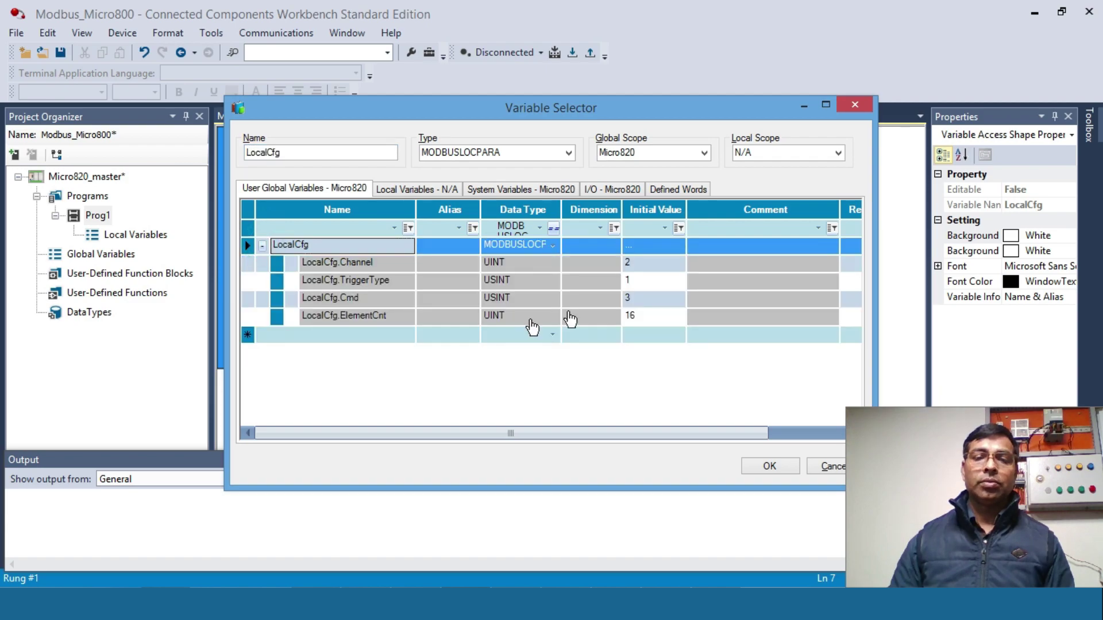
{"action": "left_click", "coordinate": [769, 467]}
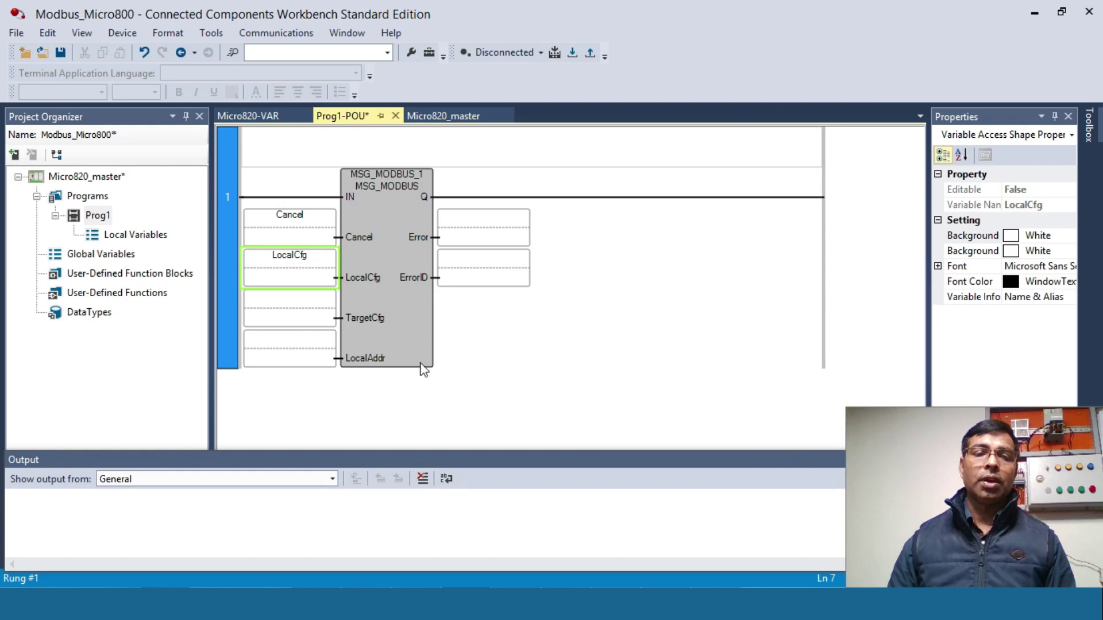
Step: Assign a variable named TargetCfg to the block's TargetCfg input and create it as a Micro820 global variable of type MODBUSTARPARA
{"action": "left_click", "coordinate": [269, 301]}
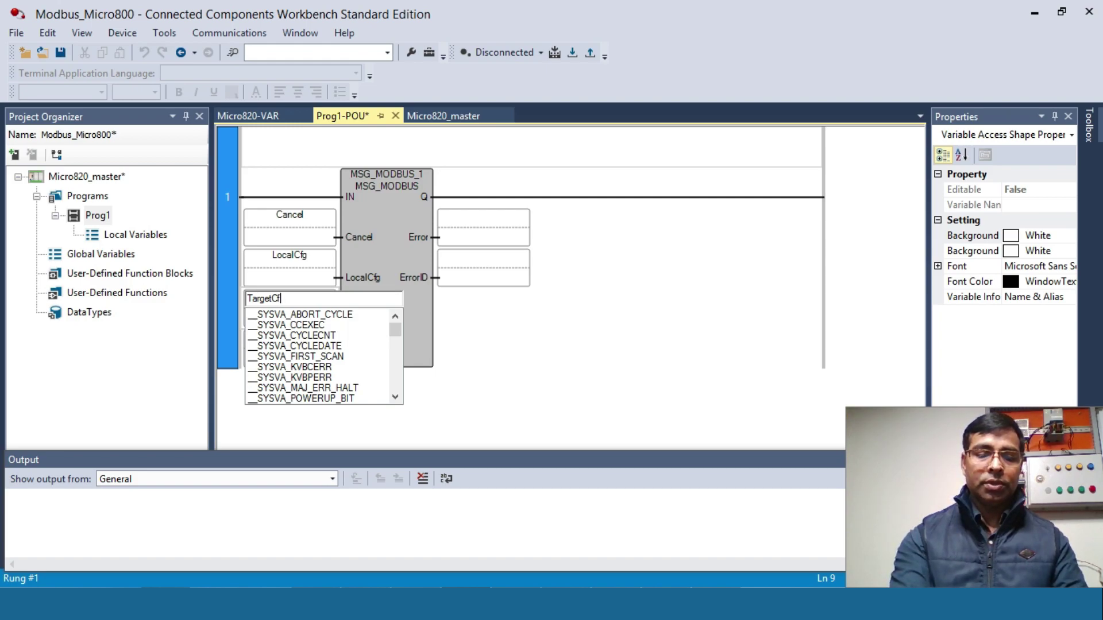
{"action": "left_click", "coordinate": [542, 354]}
{"action": "double_click", "coordinate": [298, 322]}
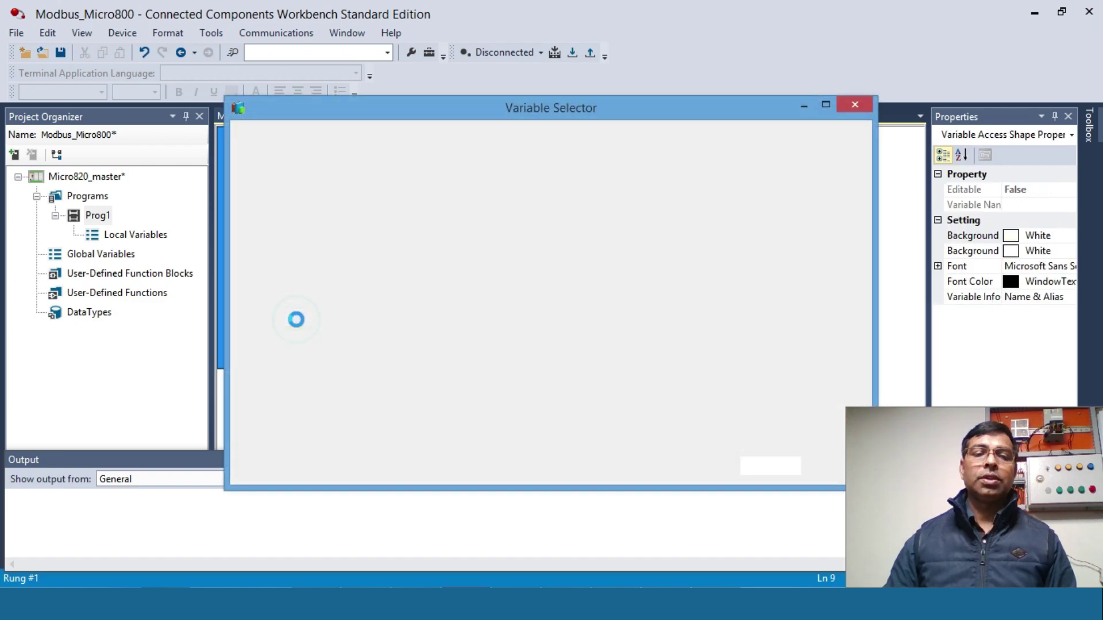
{"action": "left_click", "coordinate": [271, 189]}
{"action": "left_click", "coordinate": [767, 470]}
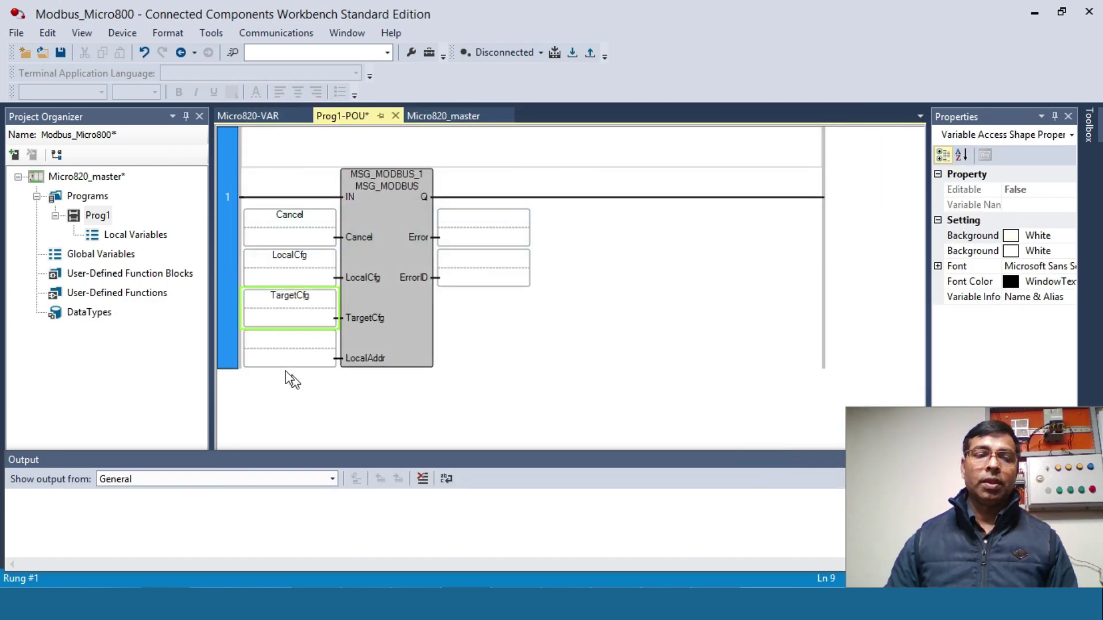
Step: Expand the TargetCfg variable's members in the Variable Selector and set the initial value of TargetCfg.Addr to 1
{"action": "double_click", "coordinate": [284, 313]}
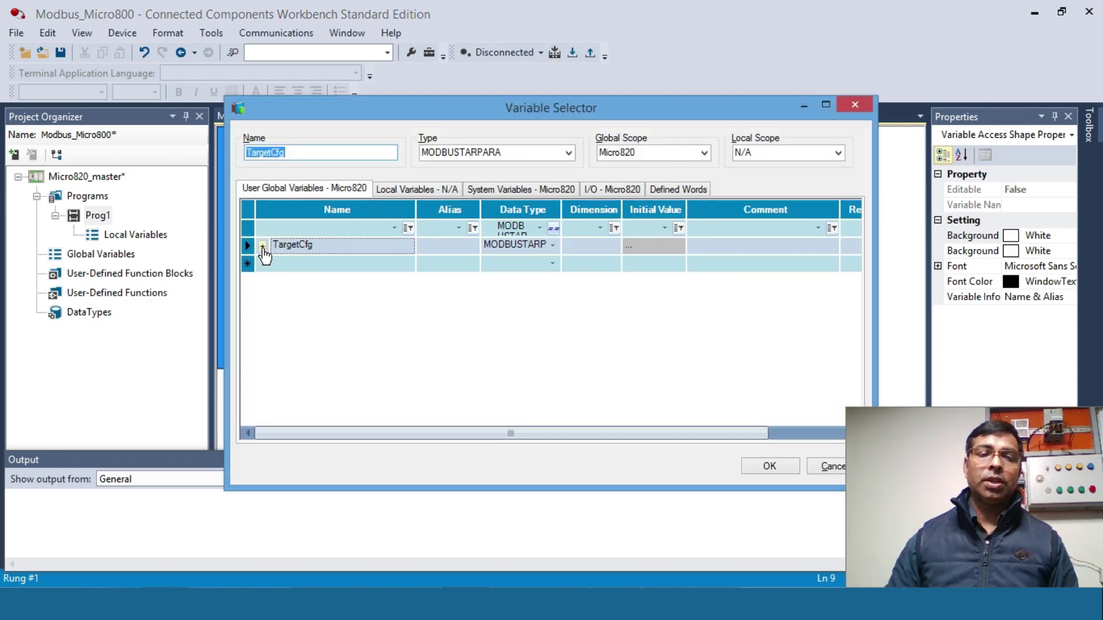
{"action": "left_click", "coordinate": [262, 246]}
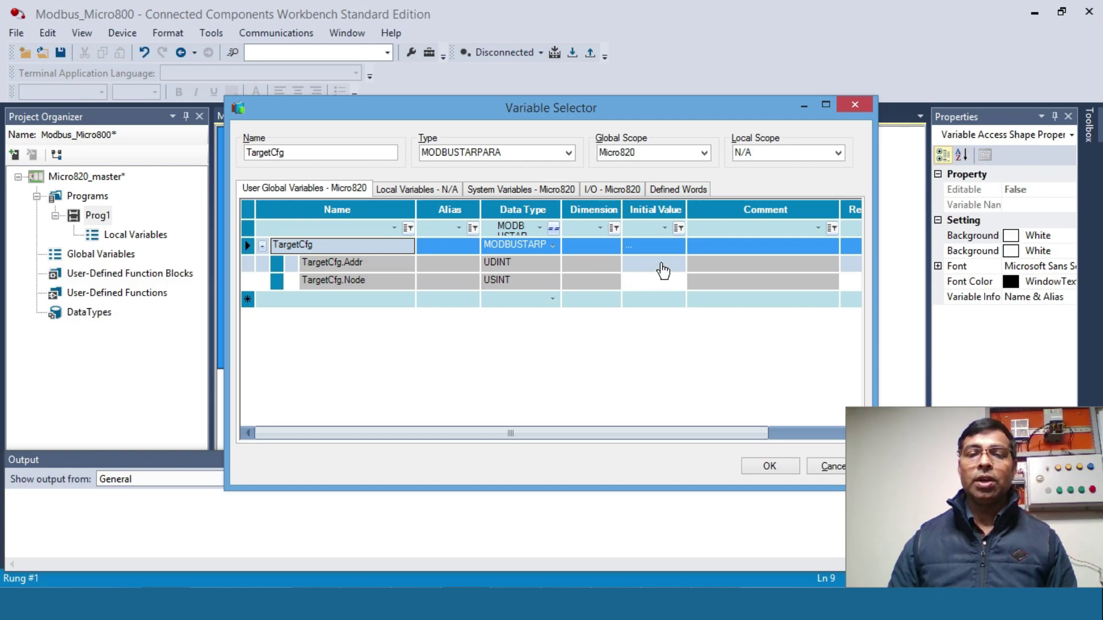
{"action": "left_click", "coordinate": [663, 267]}
{"action": "type", "text": "1"}
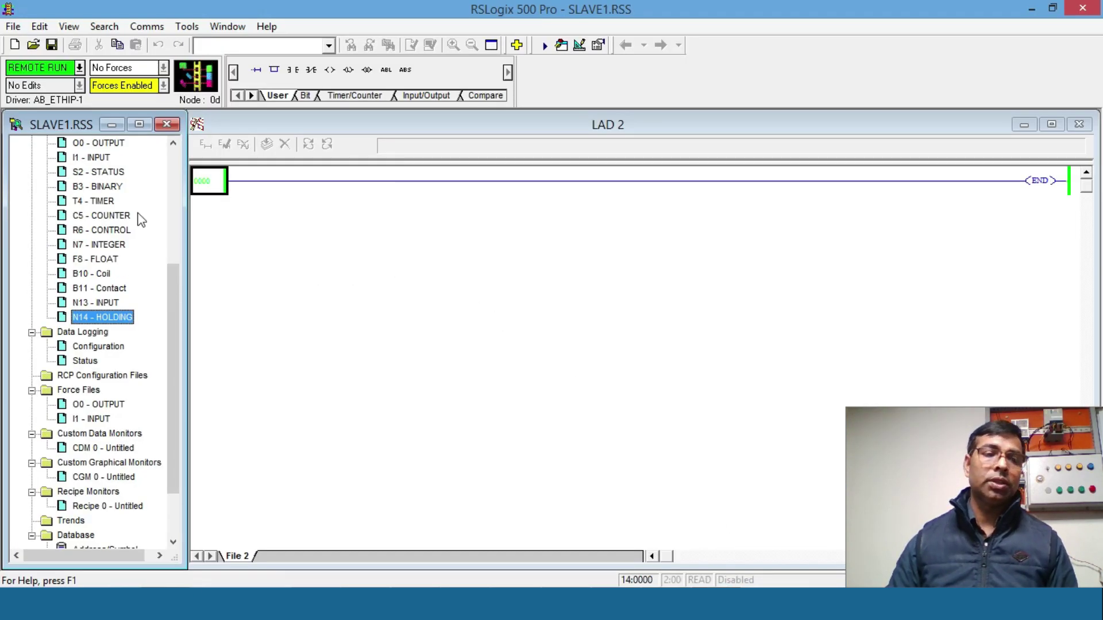
Step: Check the slave's node address in the Channel 0 configuration of SLAVE1 in RSLogix 500, and return to the Variable Selector in Connected Components Workbench
{"action": "left_click_drag", "start_coordinate": [172, 367], "coordinate": [173, 252]}
{"action": "double_click", "coordinate": [93, 243]}
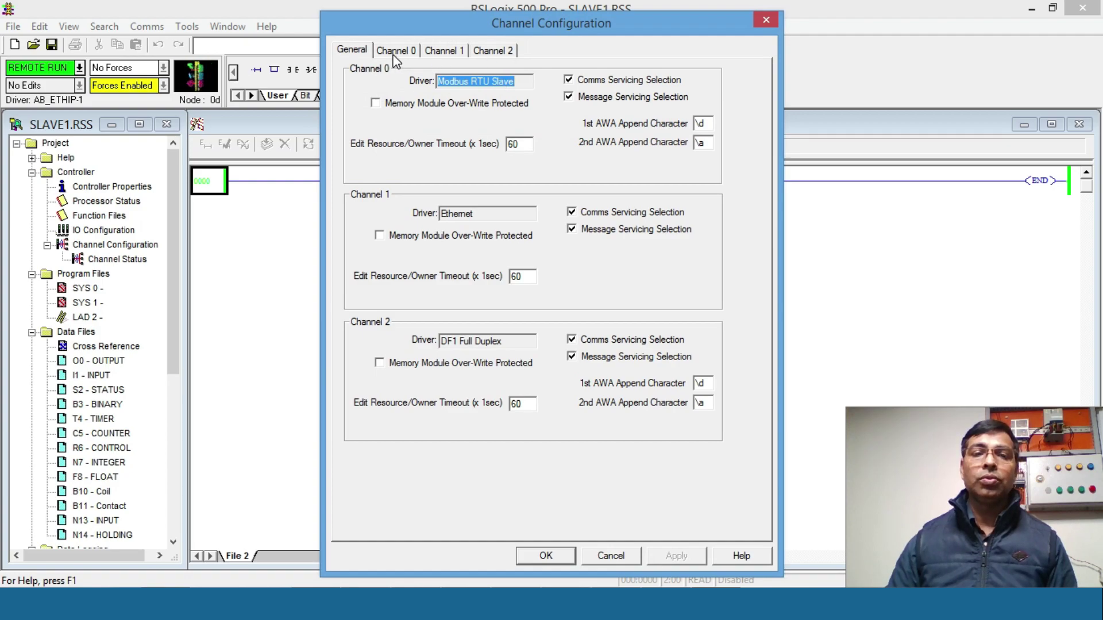
{"action": "left_click", "coordinate": [397, 52]}
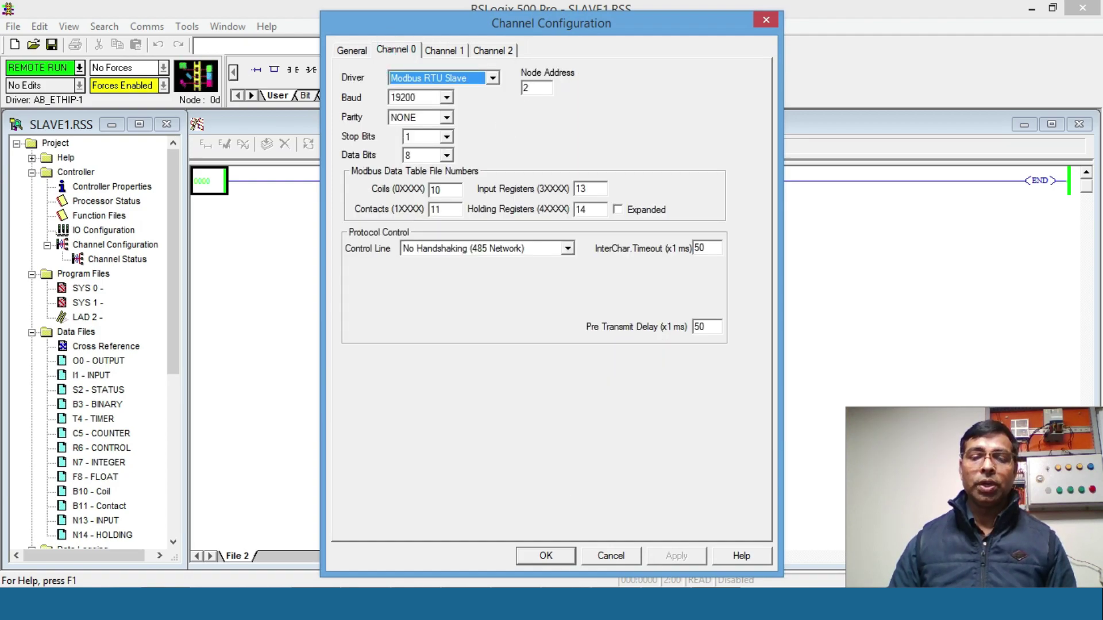
{"action": "left_click", "coordinate": [465, 603]}
{"action": "left_click", "coordinate": [551, 512]}
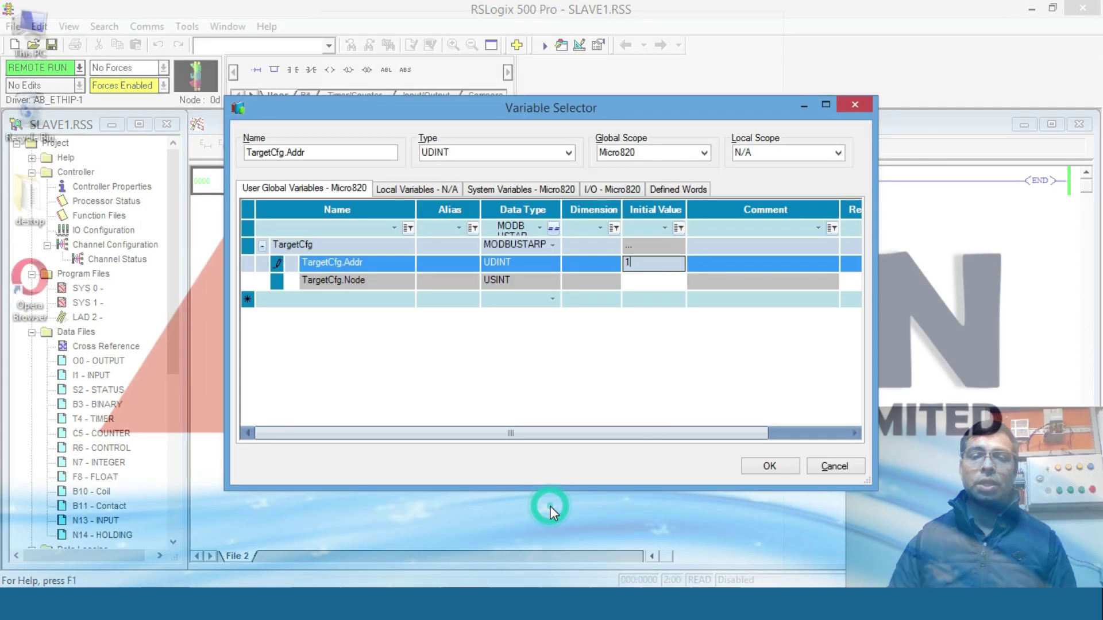
Step: Set the initial value of TargetCfg.Node to 2 and accept the TargetCfg configuration
{"action": "left_click", "coordinate": [641, 282]}
{"action": "type", "text": "2"}
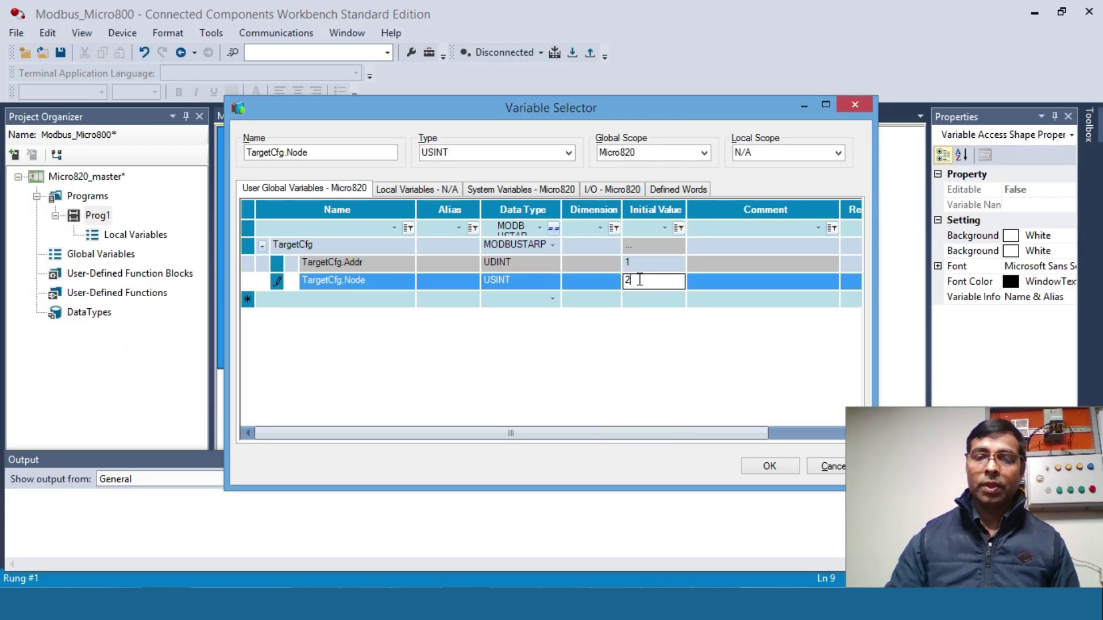
{"action": "left_click", "coordinate": [770, 466]}
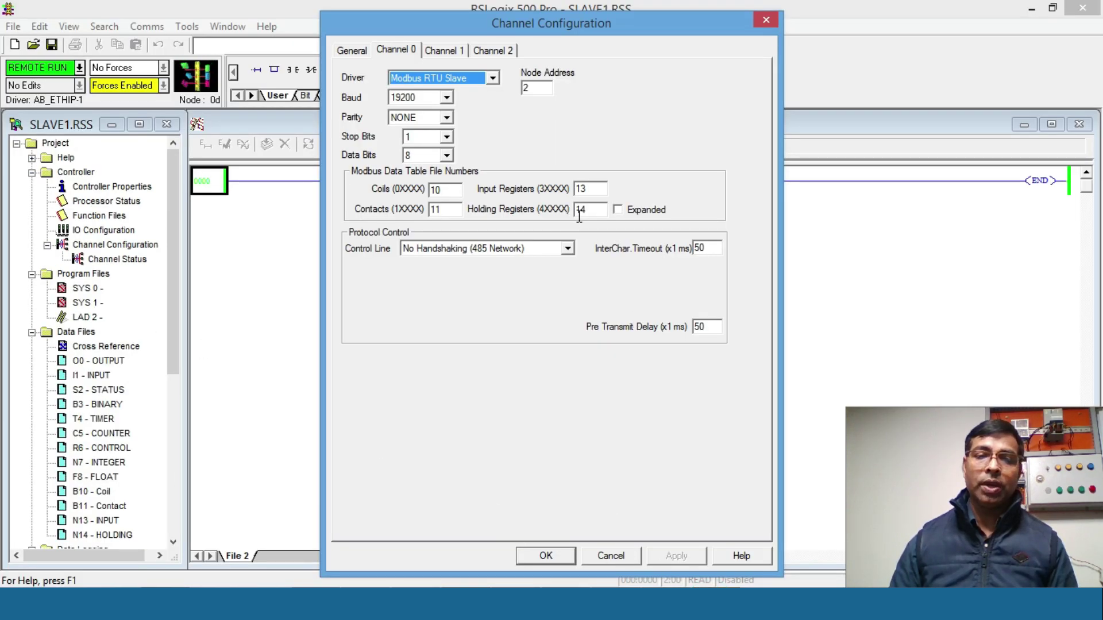
Step: In RSLogix 500, dismiss the channel configuration and examine the N14 HOLDING data file's registers through N14:15
{"action": "left_click", "coordinate": [614, 556]}
{"action": "left_click_drag", "start_coordinate": [175, 294], "coordinate": [181, 380]}
{"action": "double_click", "coordinate": [119, 374]}
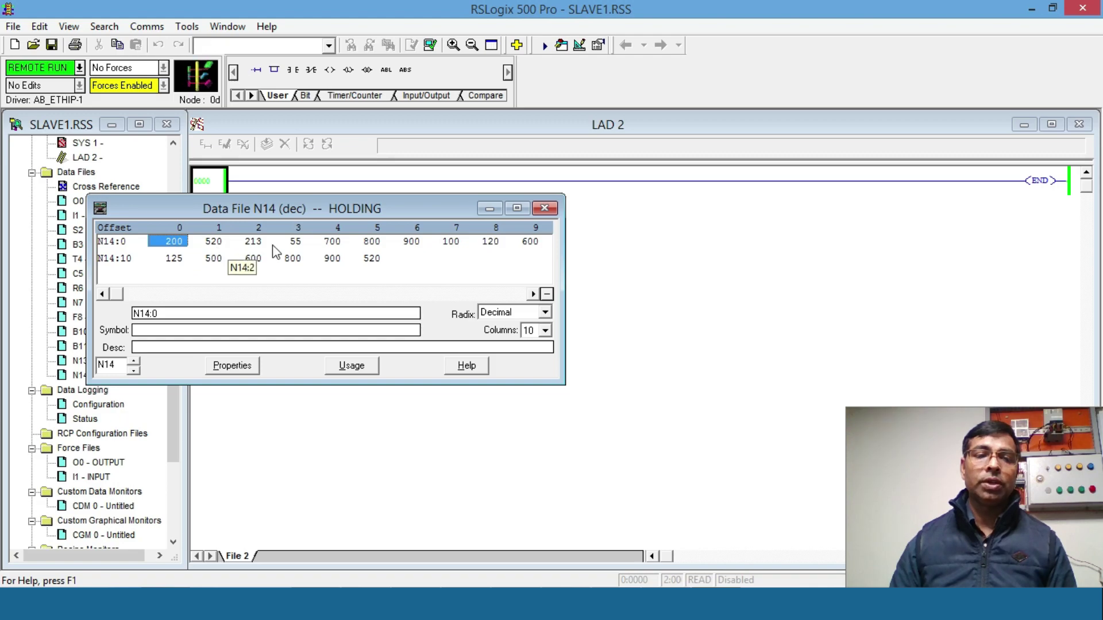
{"action": "left_click", "coordinate": [372, 260]}
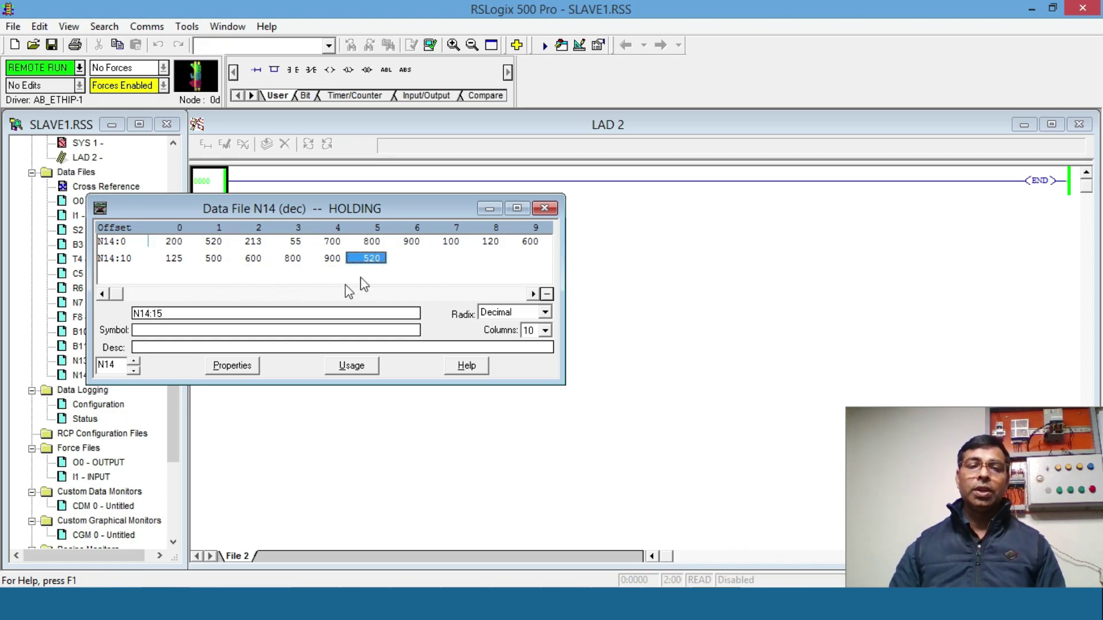
{"action": "left_click", "coordinate": [544, 208]}
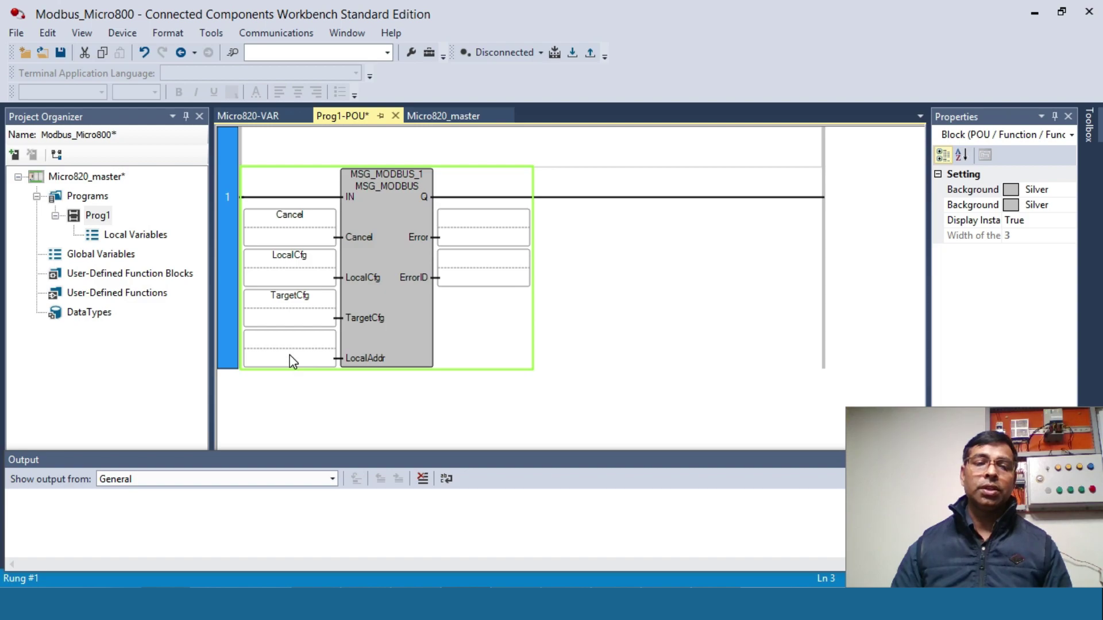
Step: Assign a variable named LocalAddr to the block's LocalAddr input and create it as a Micro820 global variable of type MODBUSLOCADDR
{"action": "left_click", "coordinate": [284, 341]}
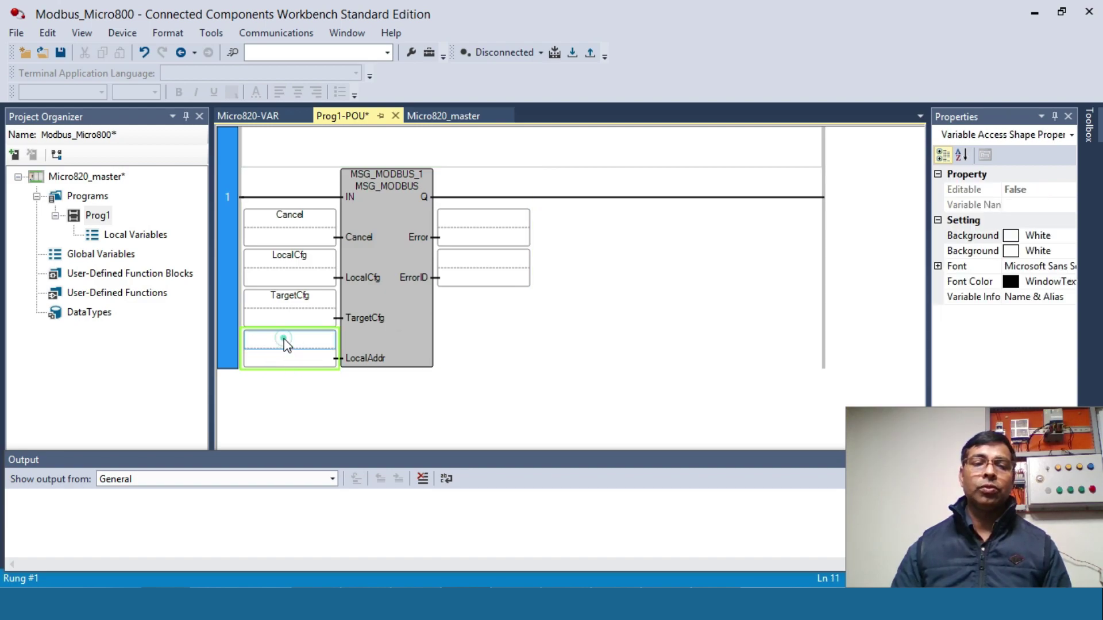
{"action": "left_click", "coordinate": [284, 341]}
{"action": "type", "text": "L"}
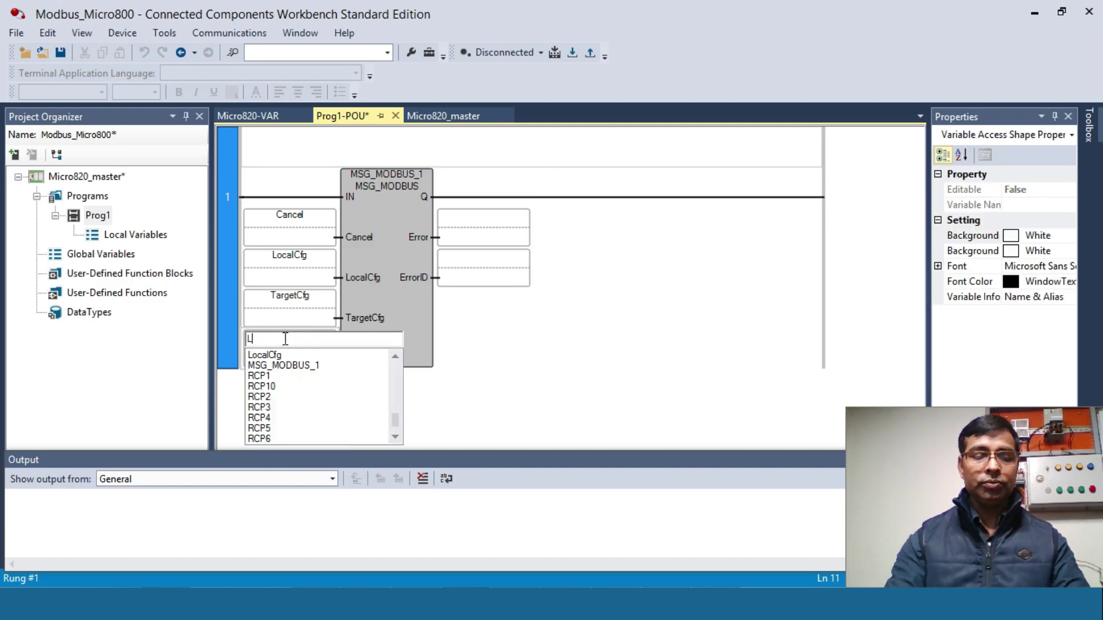
{"action": "type", "text": "o"}
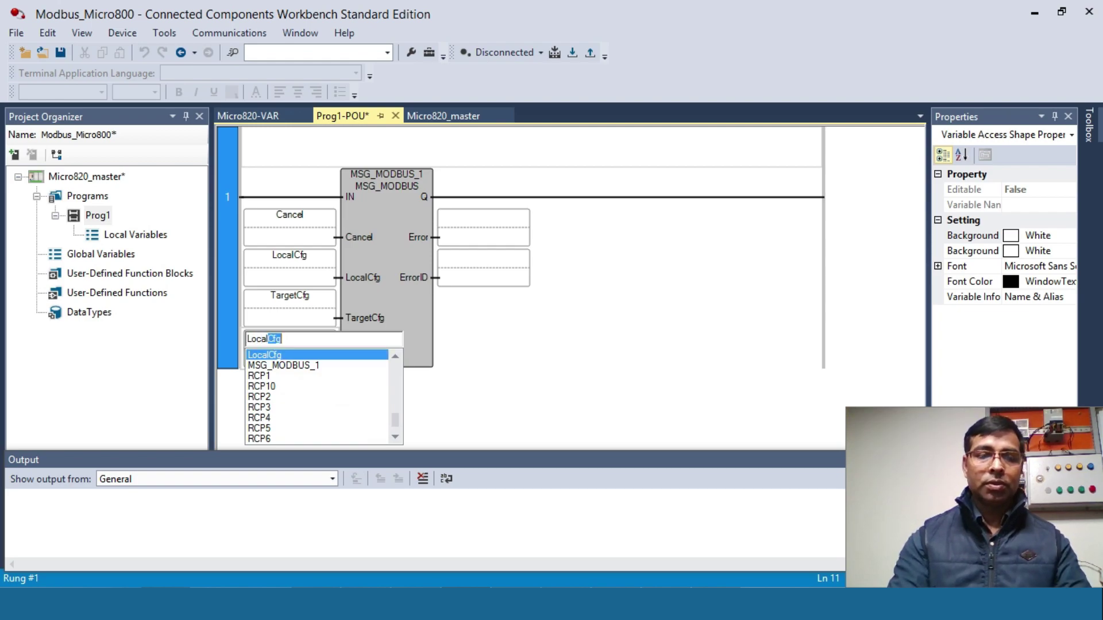
{"action": "type", "text": "calA"}
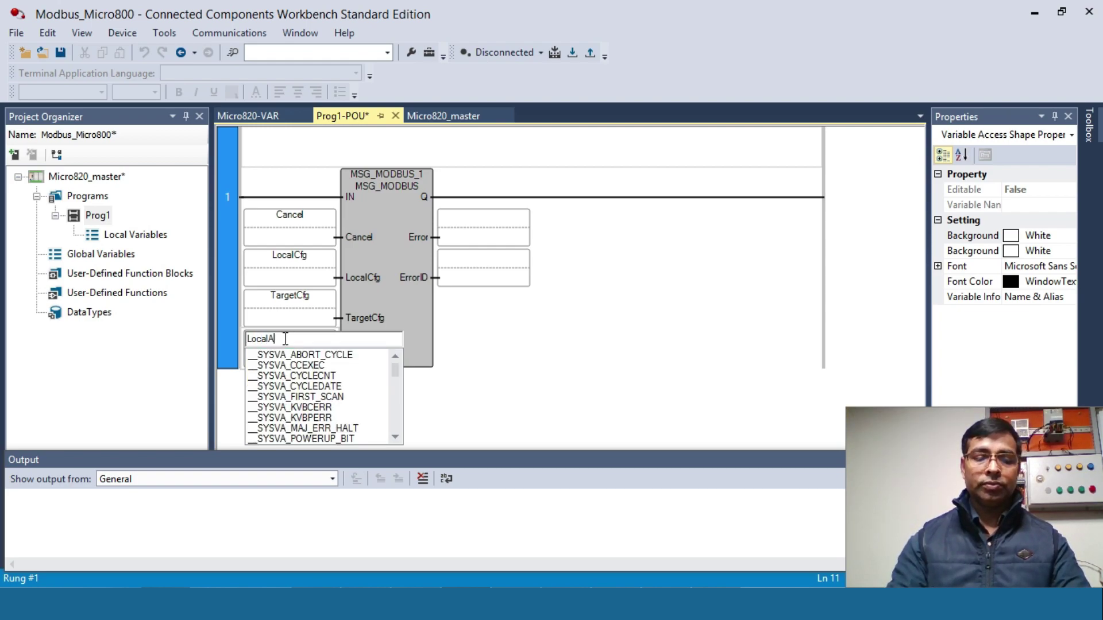
{"action": "type", "text": "ddr"}
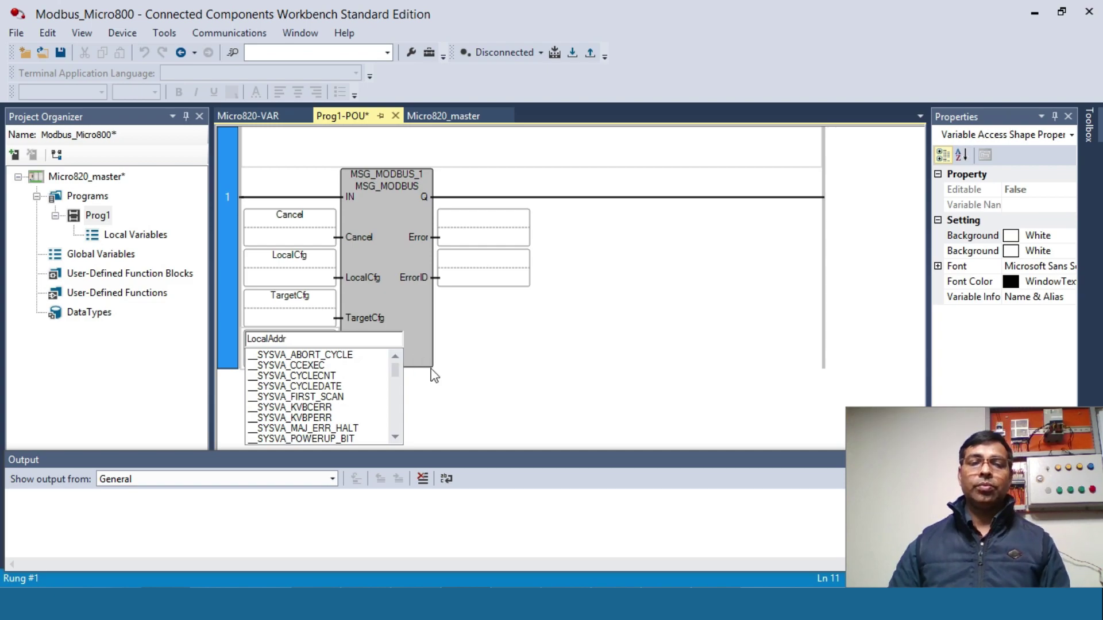
{"action": "left_click", "coordinate": [485, 396]}
{"action": "double_click", "coordinate": [277, 343]}
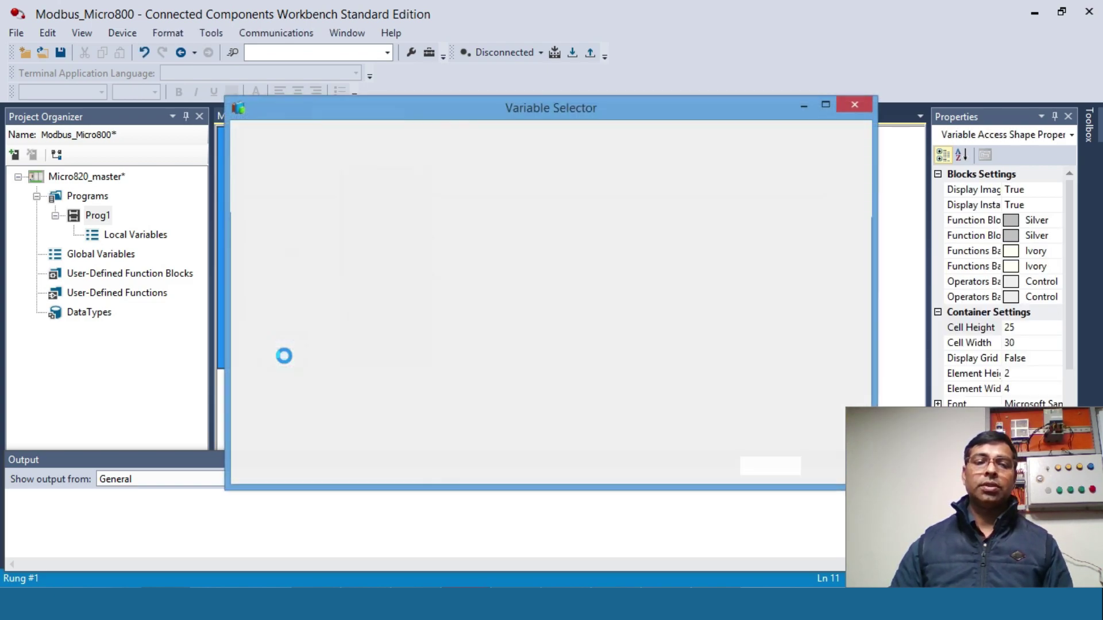
{"action": "left_click", "coordinate": [268, 190]}
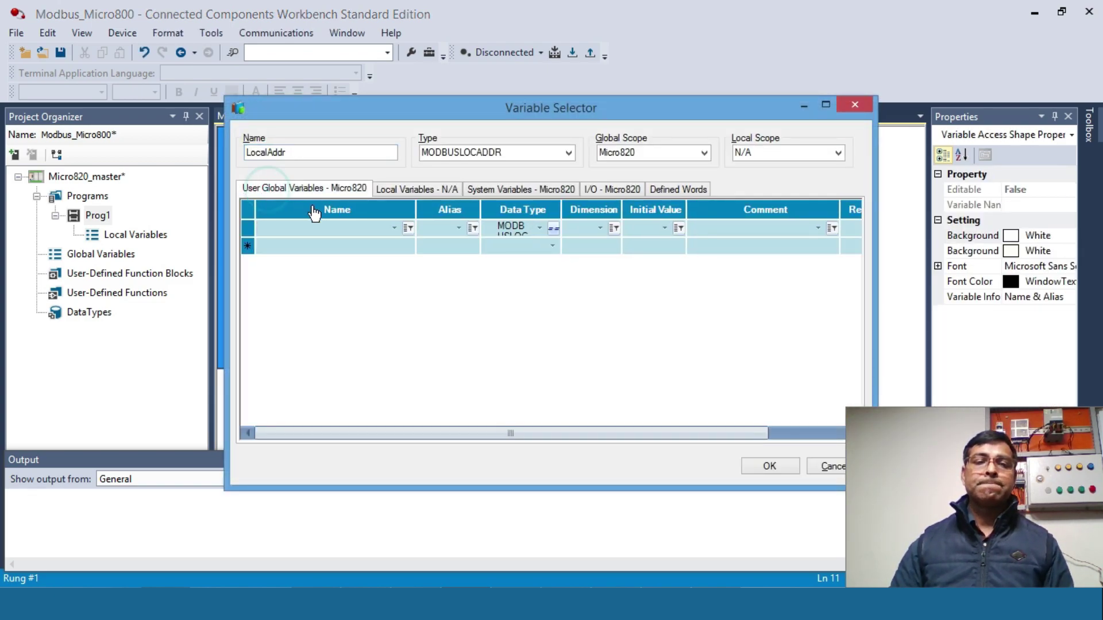
{"action": "left_click", "coordinate": [767, 467]}
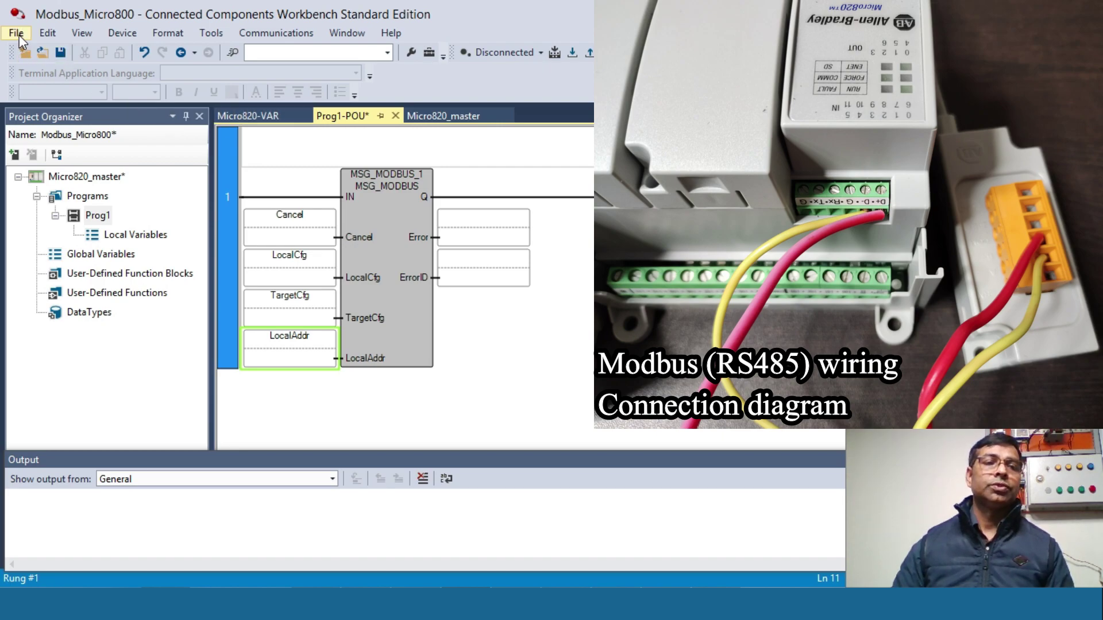
Step: Open the Micro820_master device page, download the project to the controller and change it to Remote Run
{"action": "left_click", "coordinate": [94, 178]}
{"action": "double_click", "coordinate": [93, 178]}
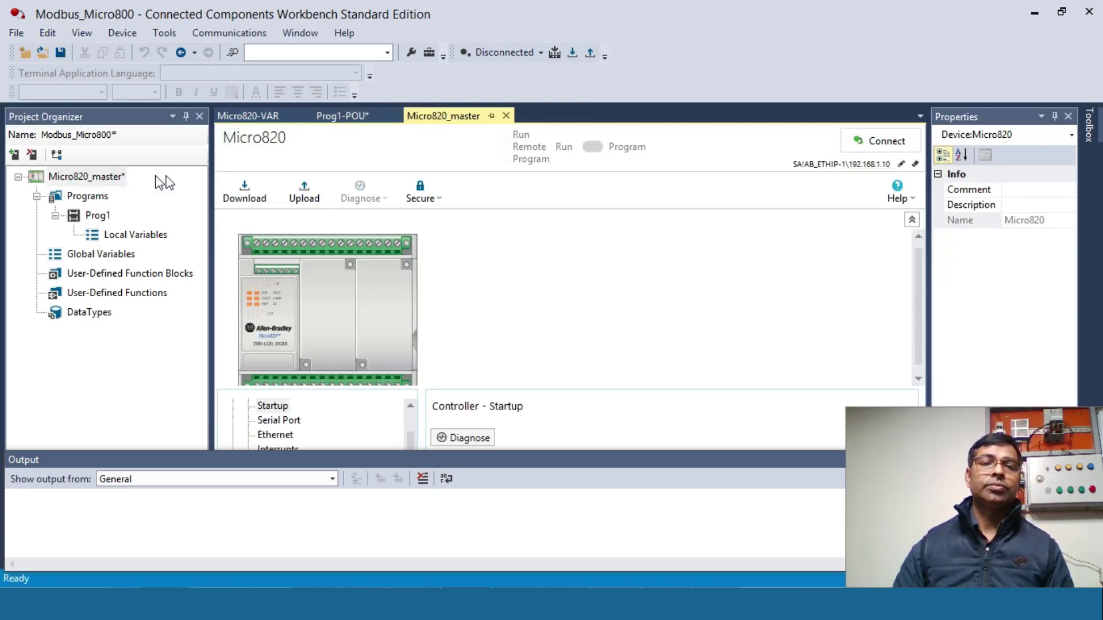
{"action": "left_click", "coordinate": [245, 197]}
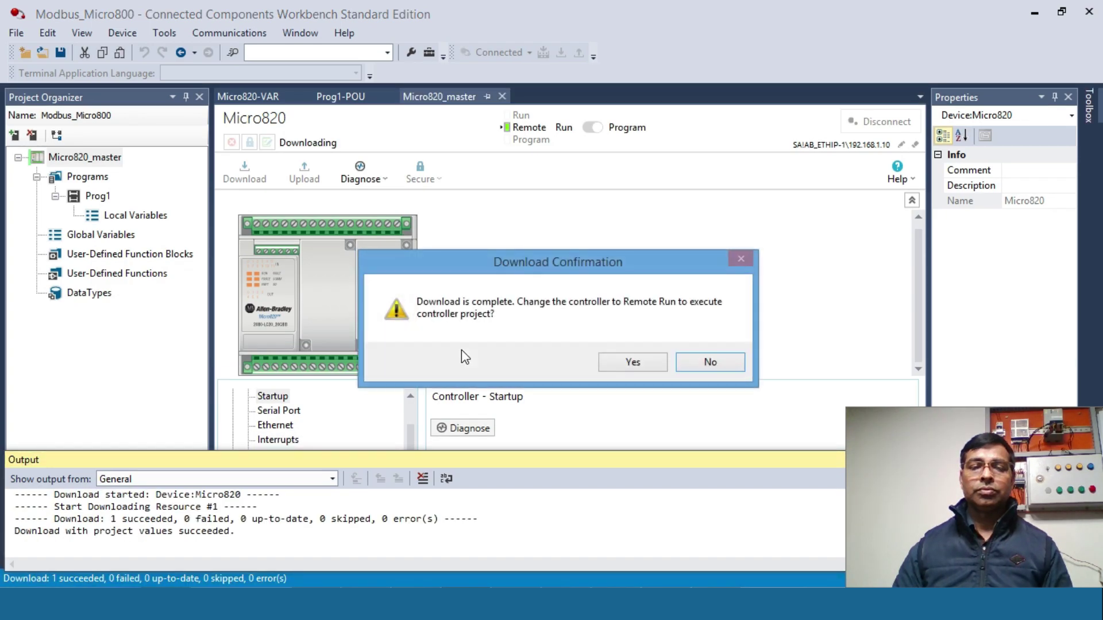
{"action": "left_click", "coordinate": [634, 362]}
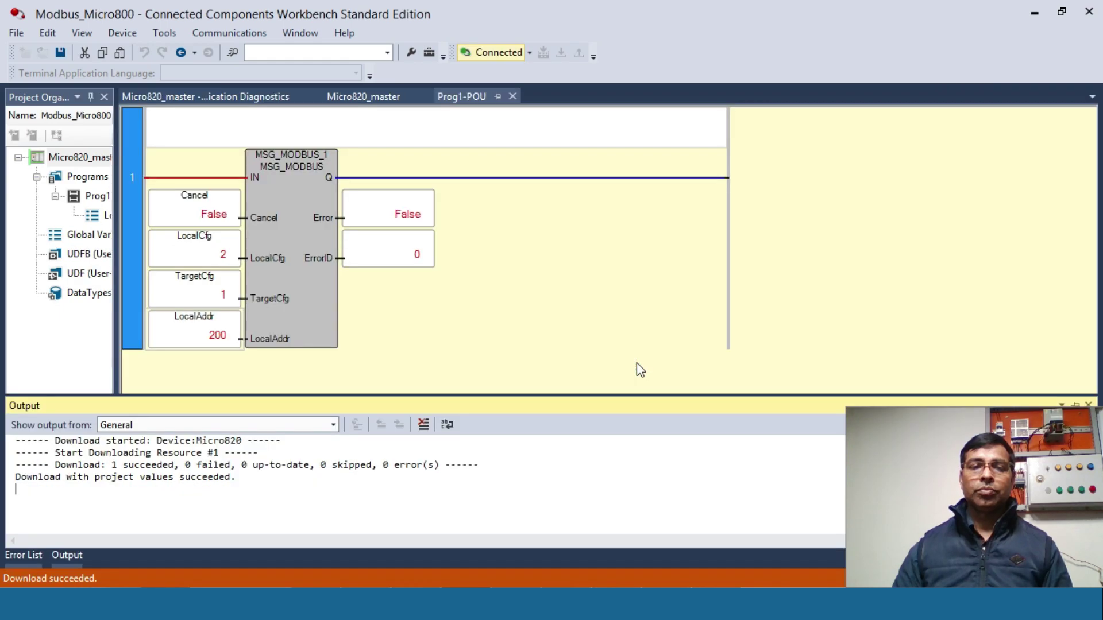
Step: Close the Output pane and bring up the SLAVE1.RSS project in RSLogix 500 beside the running Prog1 ladder
{"action": "left_click", "coordinate": [1088, 406]}
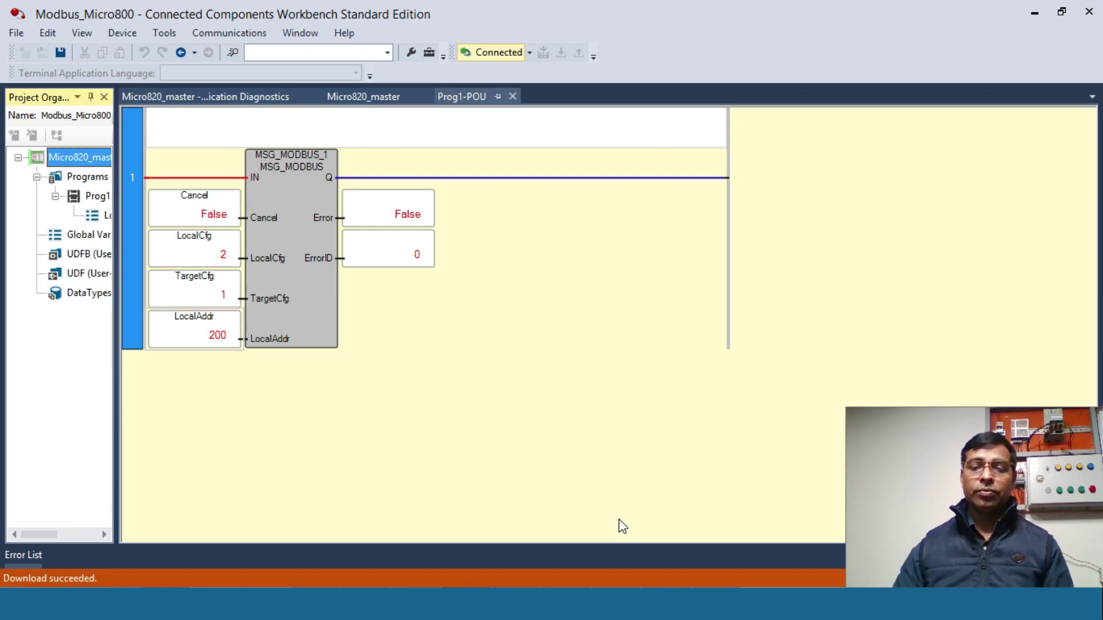
{"action": "mouse_move", "coordinate": [715, 604]}
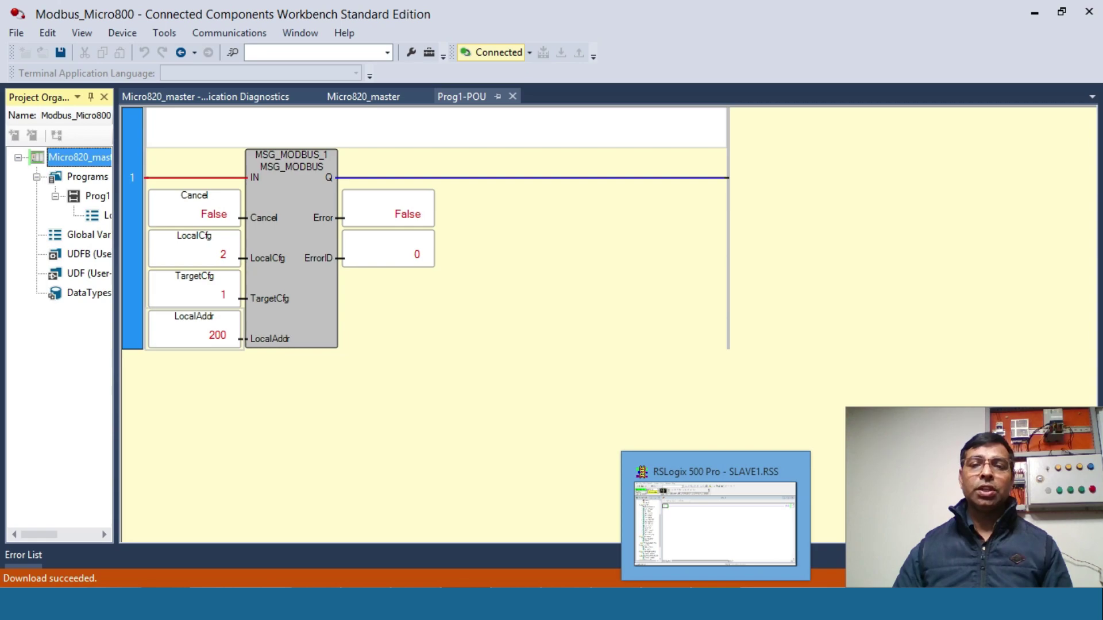
{"action": "left_click", "coordinate": [715, 517]}
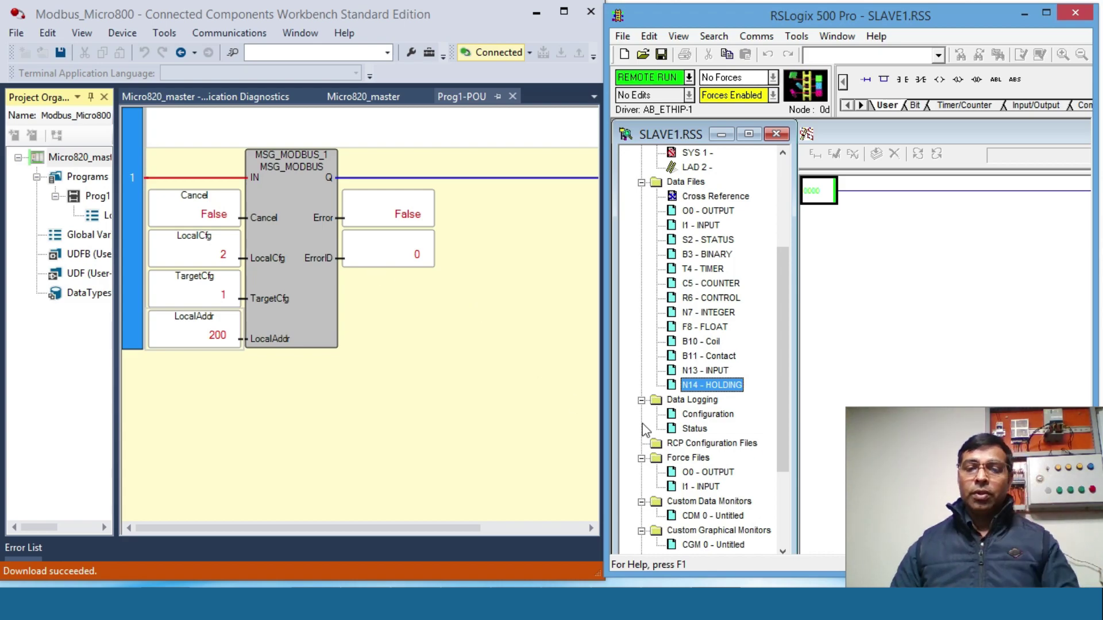
Step: Display the N14 HOLDING data file beside the Variable Monitoring window for LocalAddr, with the LocalAddr array expanded
{"action": "double_click", "coordinate": [710, 385]}
{"action": "left_click_drag", "start_coordinate": [896, 242], "coordinate": [794, 209]}
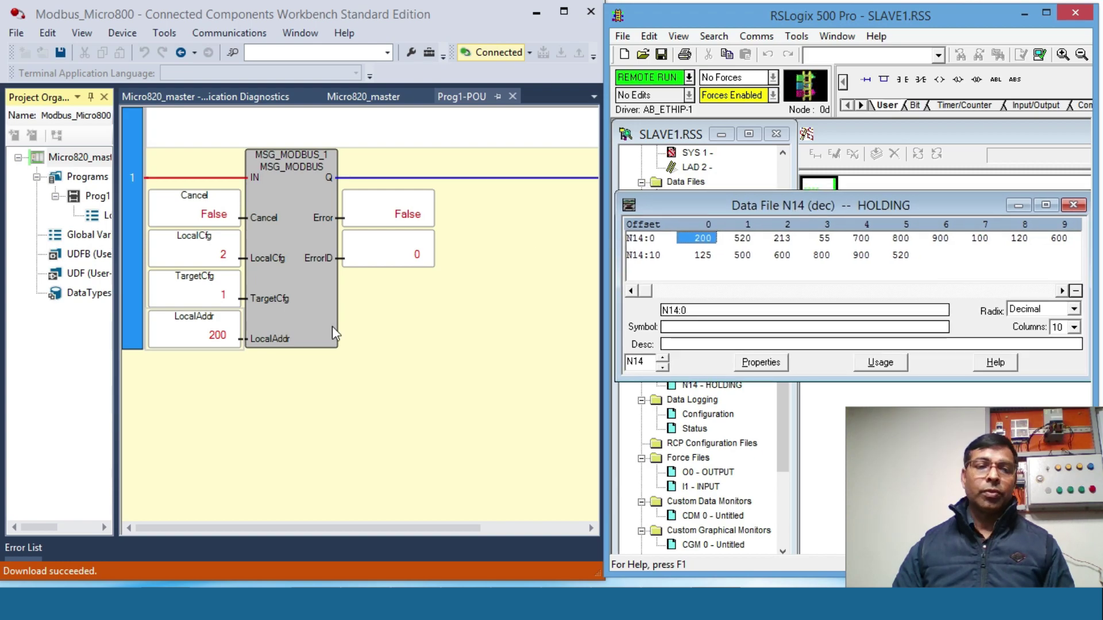
{"action": "left_click", "coordinate": [215, 338]}
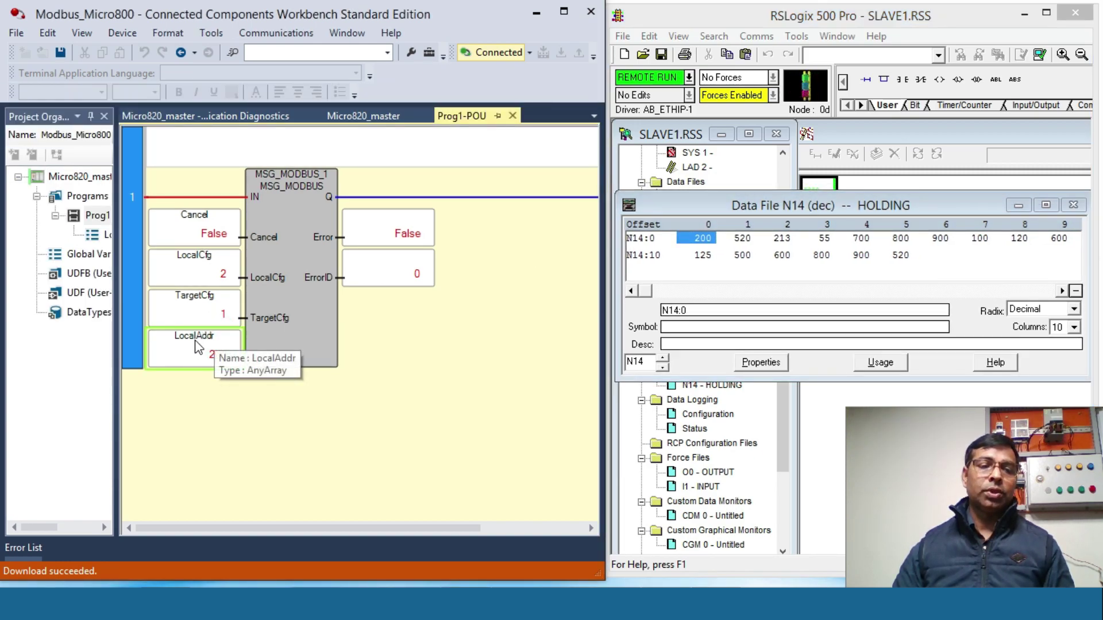
{"action": "right_click", "coordinate": [196, 340]}
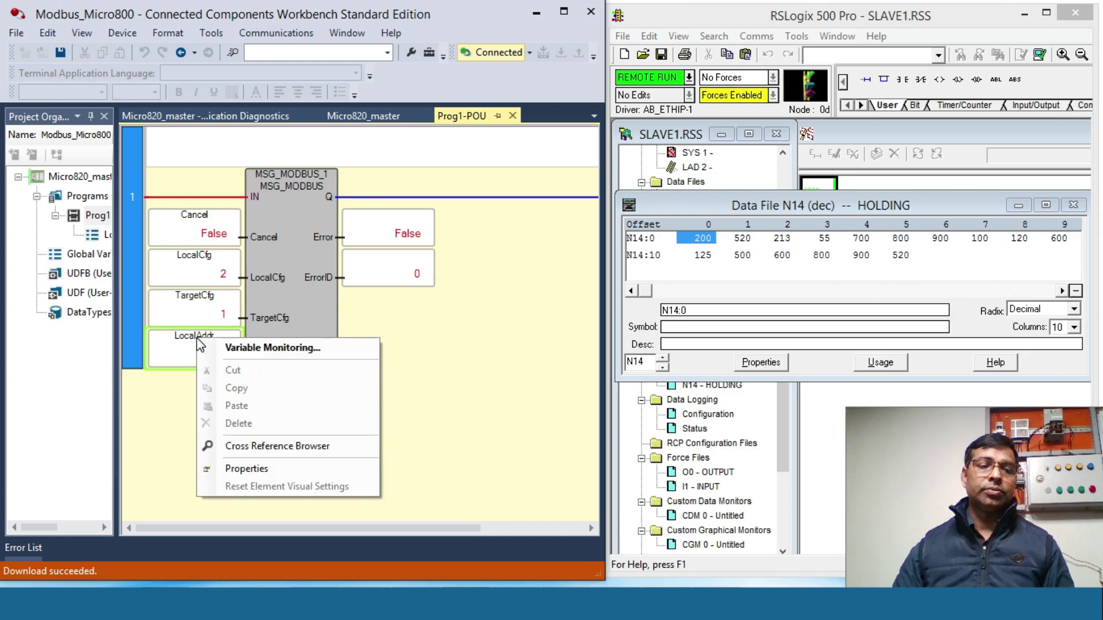
{"action": "left_click", "coordinate": [252, 349]}
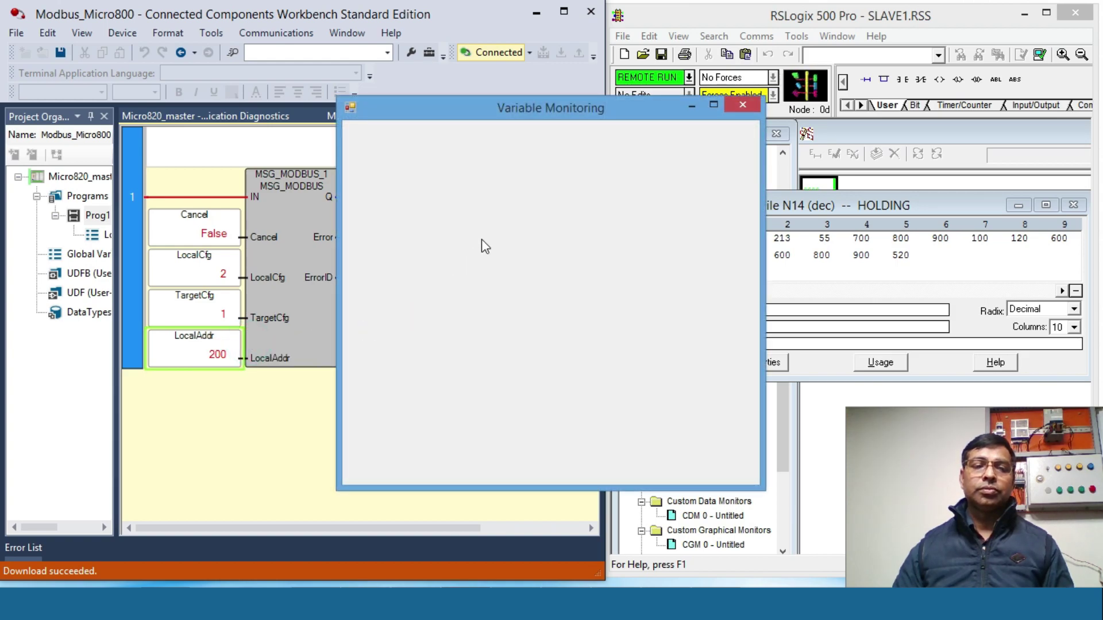
{"action": "left_click_drag", "start_coordinate": [620, 112], "coordinate": [524, 123]}
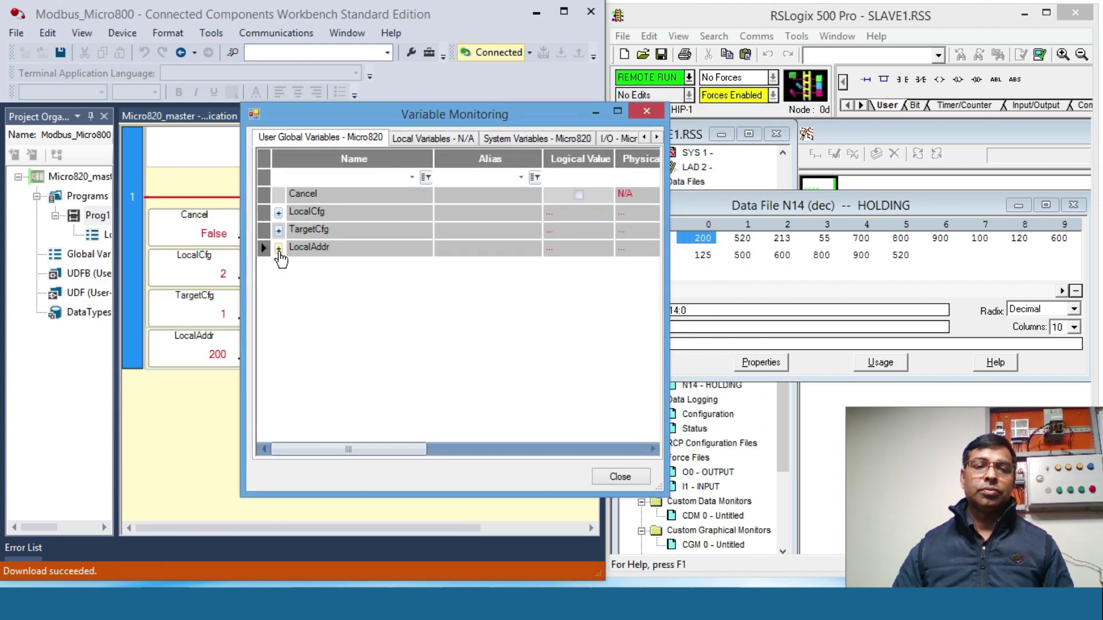
{"action": "left_click", "coordinate": [278, 248]}
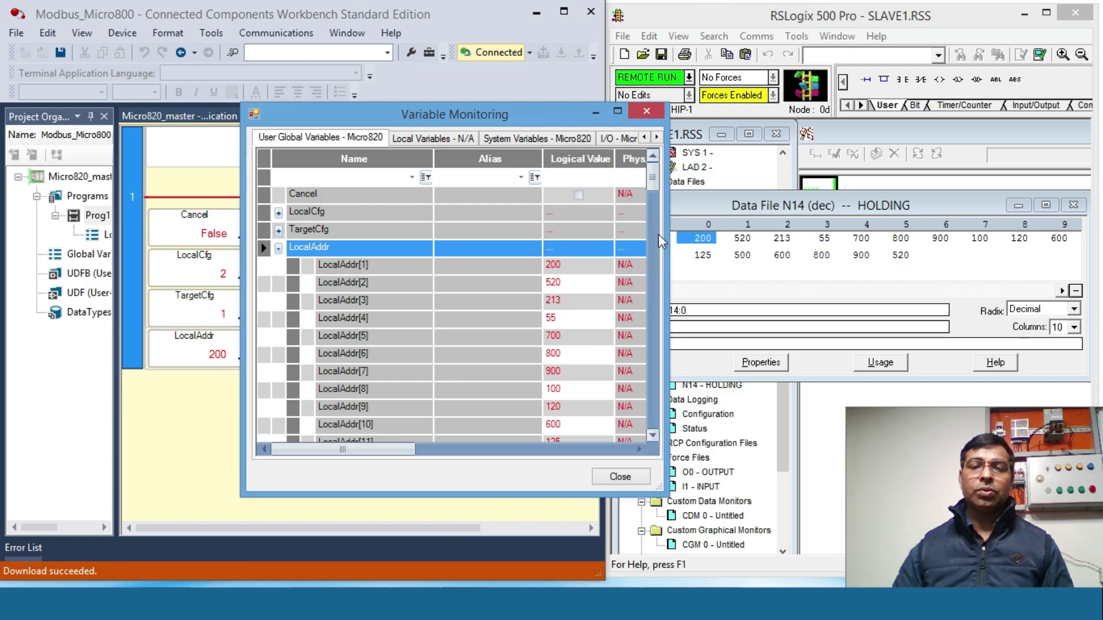
{"action": "left_click_drag", "start_coordinate": [551, 117], "coordinate": [472, 127]}
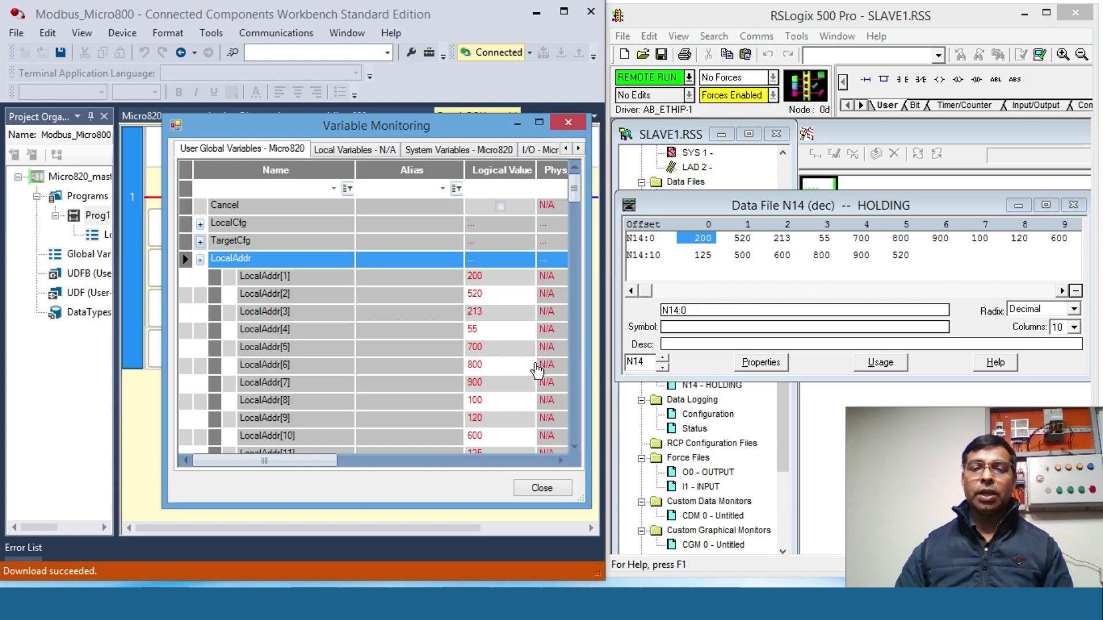
Step: Compare the LocalAddr array elements through LocalAddr[16] with the registers in the N14 HOLDING data file
{"action": "left_click", "coordinate": [574, 447]}
{"action": "left_click", "coordinate": [573, 447]}
{"action": "left_click", "coordinate": [573, 447]}
{"action": "left_click", "coordinate": [573, 447]}
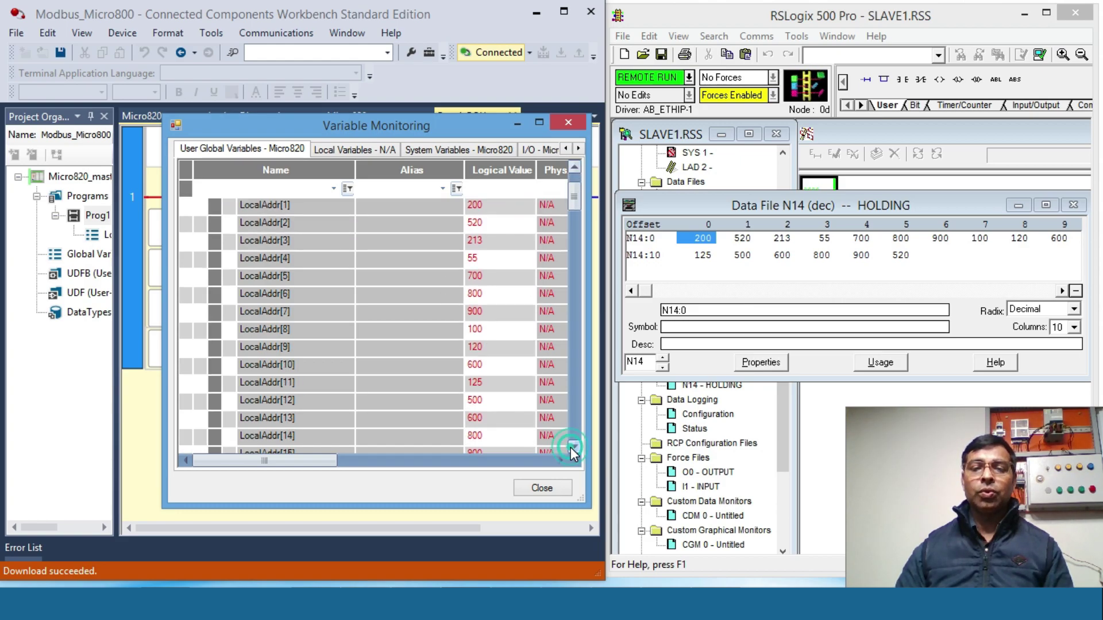
{"action": "left_click", "coordinate": [573, 447]}
{"action": "left_click", "coordinate": [573, 447]}
{"action": "left_click", "coordinate": [573, 447]}
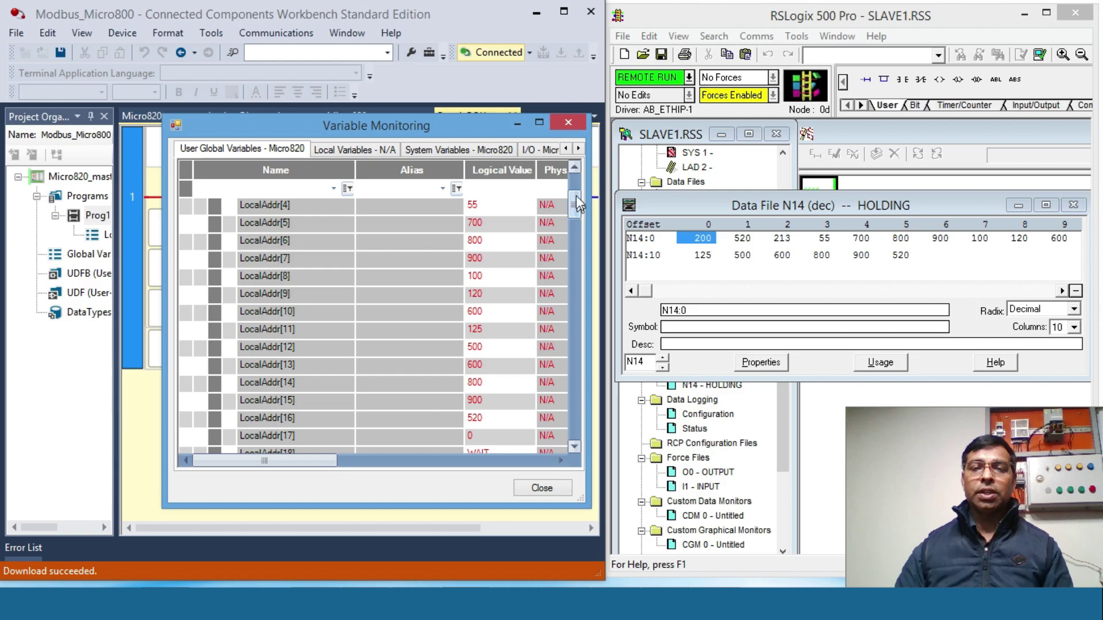
{"action": "left_click", "coordinate": [575, 169]}
{"action": "left_click", "coordinate": [575, 169]}
{"action": "left_click", "coordinate": [574, 169]}
{"action": "left_click", "coordinate": [575, 168]}
{"action": "left_click", "coordinate": [575, 169]}
{"action": "left_click", "coordinate": [575, 169]}
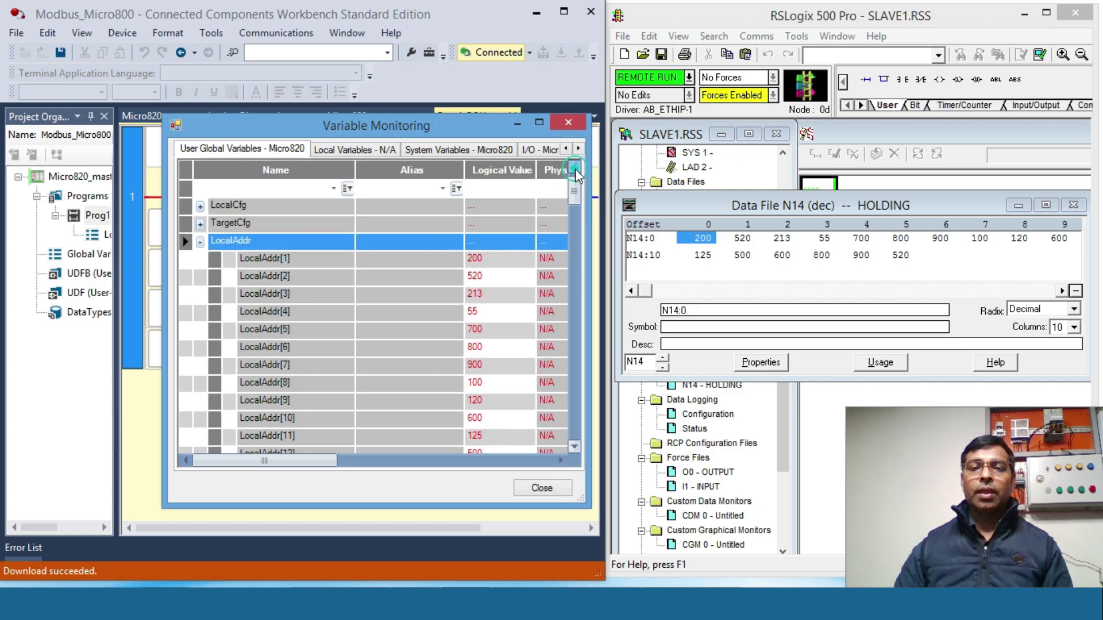
{"action": "left_click", "coordinate": [574, 169]}
Step: Set register N14:0 to 150 and N14:1 to 120 in the slave's HOLDING data file
{"action": "left_click", "coordinate": [708, 242]}
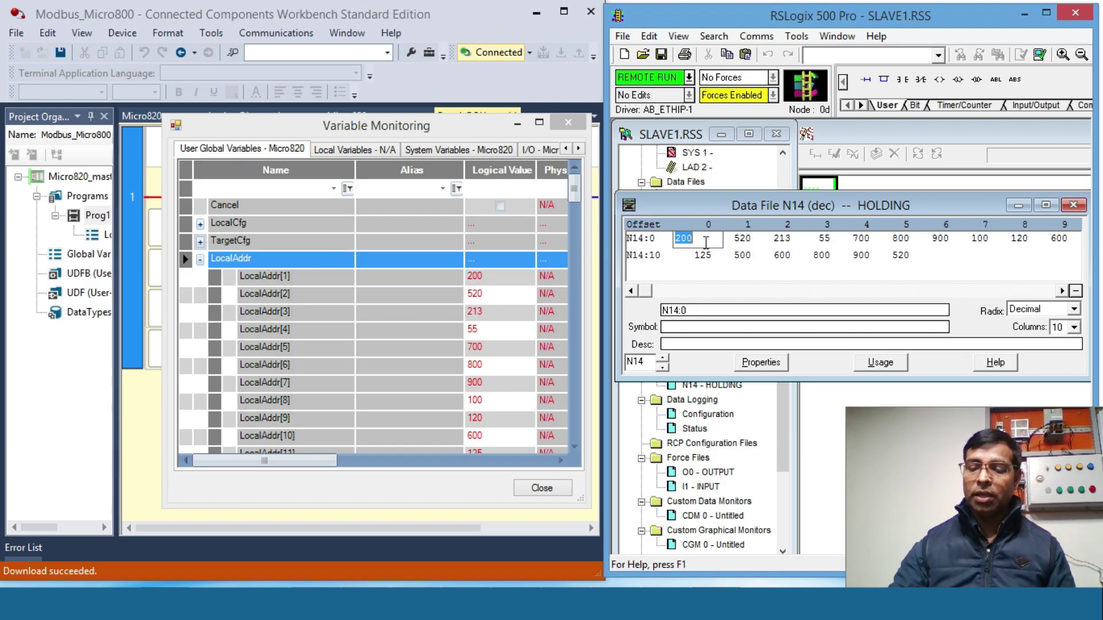
{"action": "type", "text": "150"}
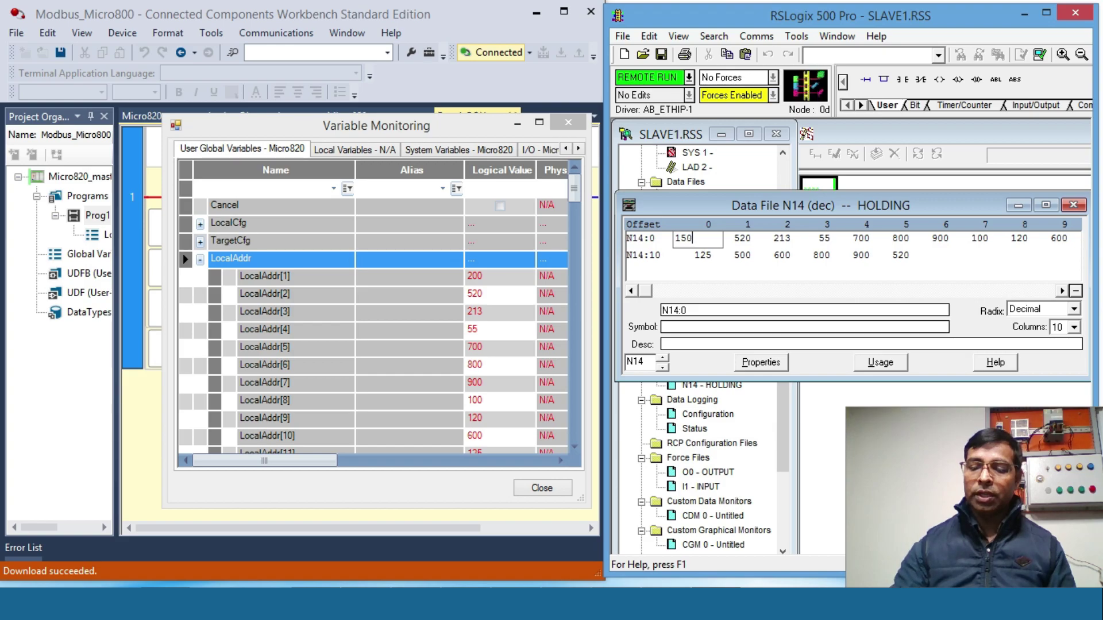
{"action": "key", "text": "Return"}
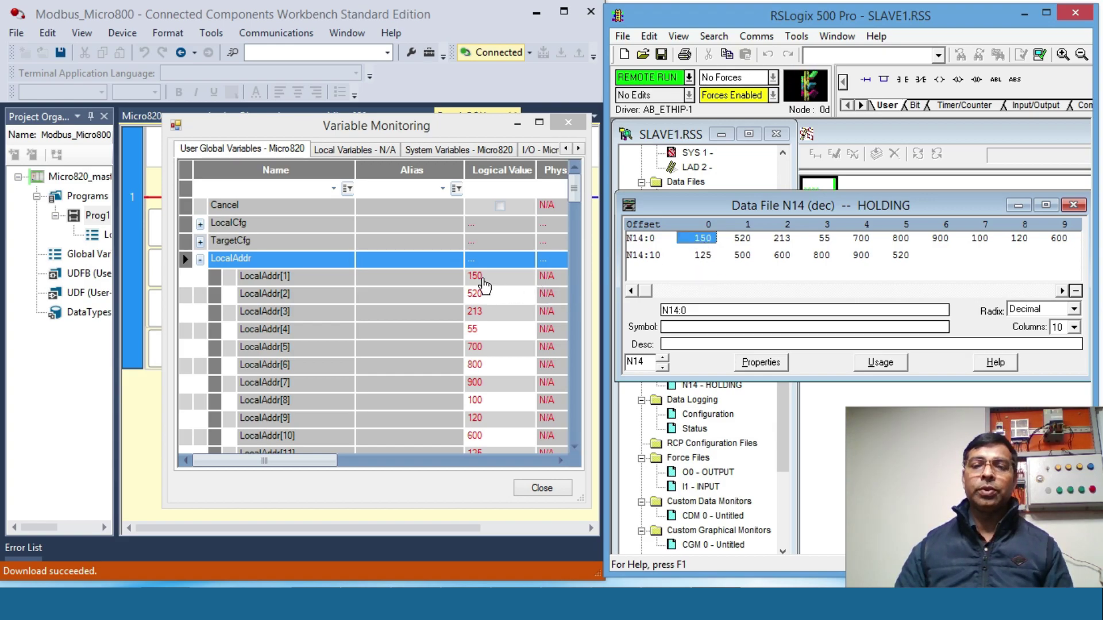
{"action": "double_click", "coordinate": [749, 240]}
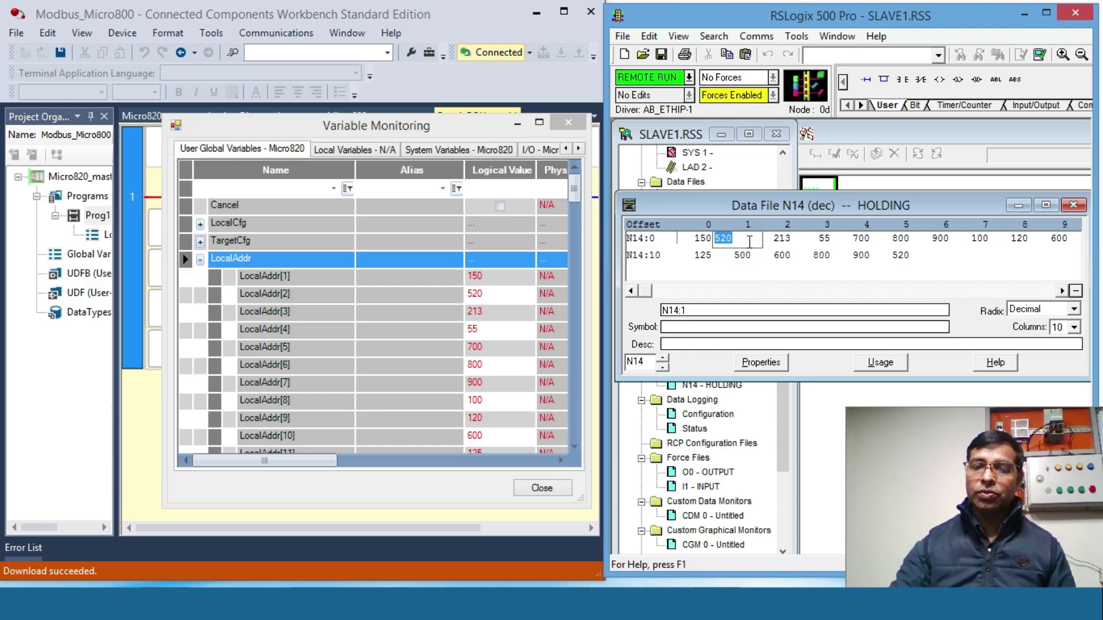
{"action": "type", "text": "120"}
{"action": "key", "text": "Return"}
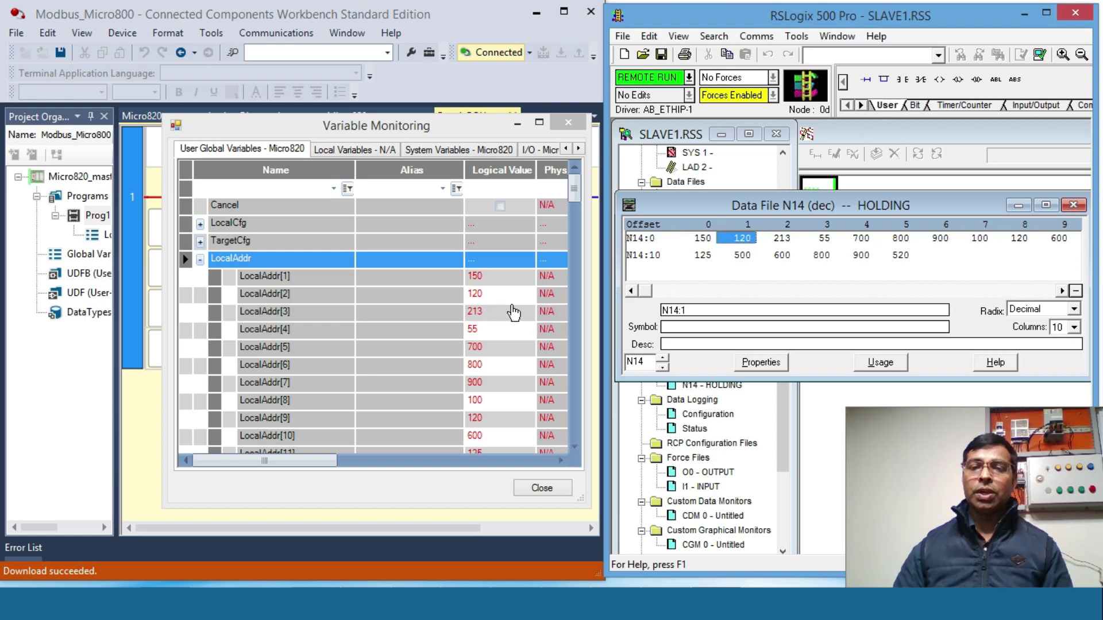
Step: Set register N14:2 to 123 and N14:3 to 546 in the slave's HOLDING data file
{"action": "double_click", "coordinate": [778, 240]}
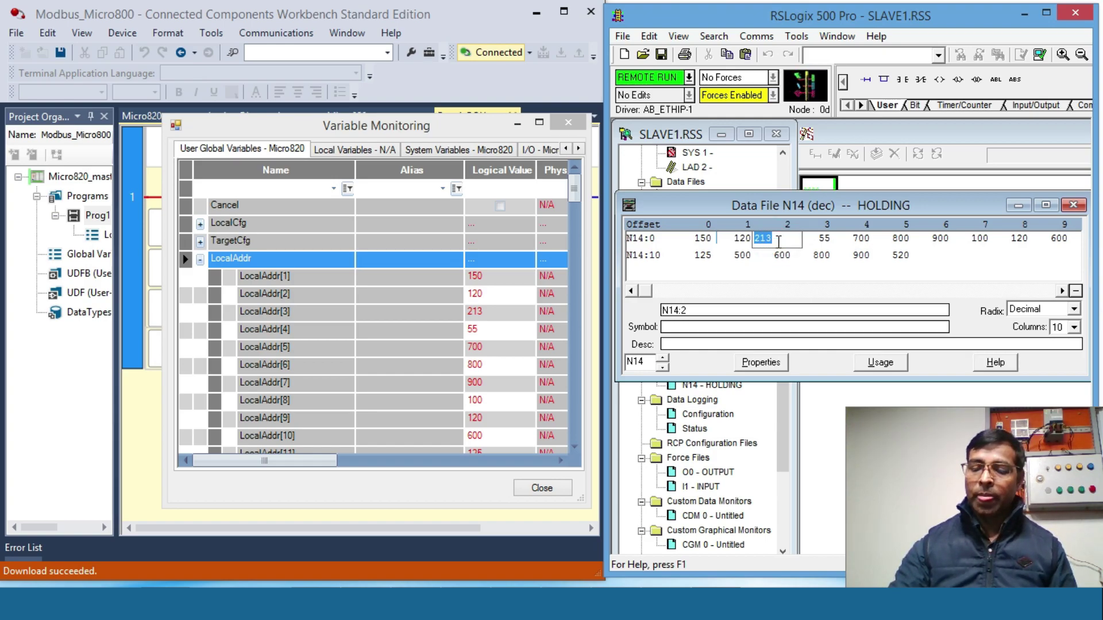
{"action": "type", "text": "123"}
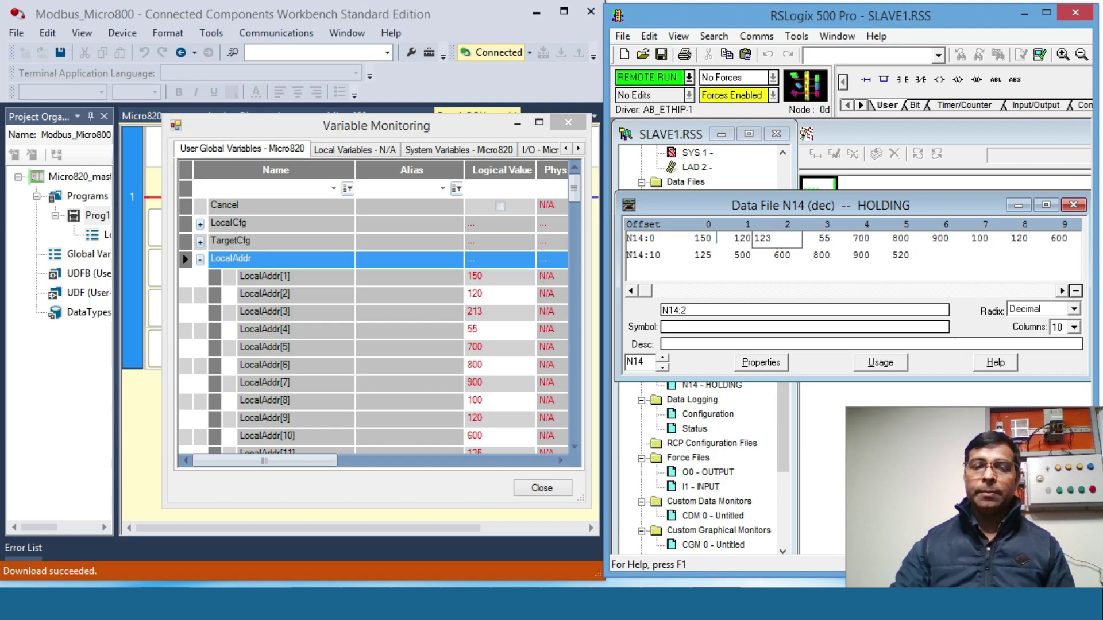
{"action": "key", "text": "Return"}
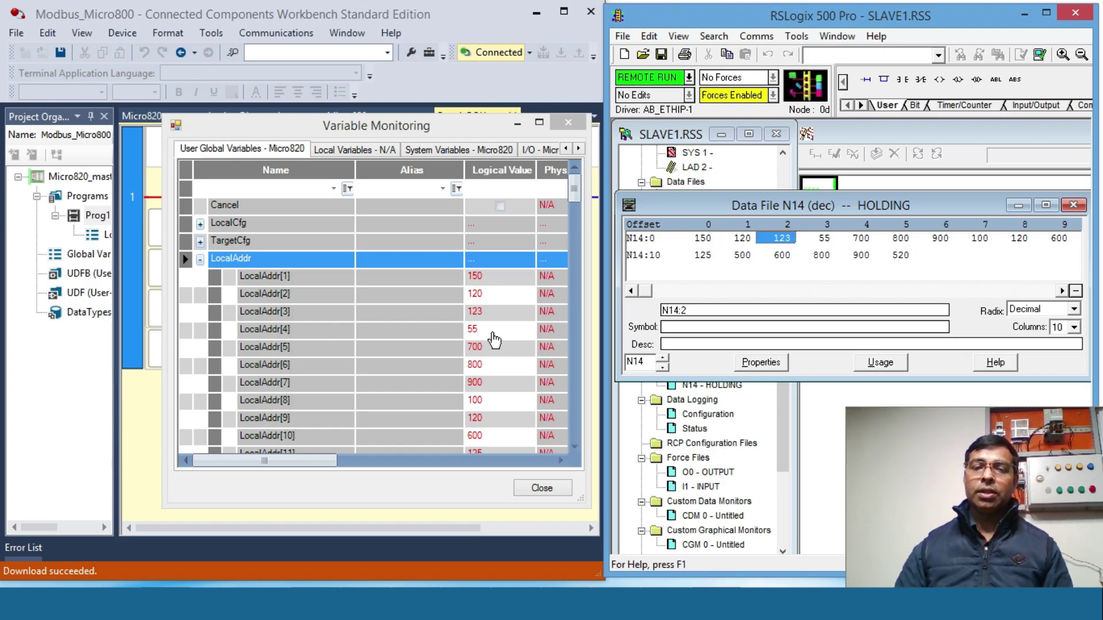
{"action": "left_click", "coordinate": [825, 244]}
{"action": "type", "text": "546"}
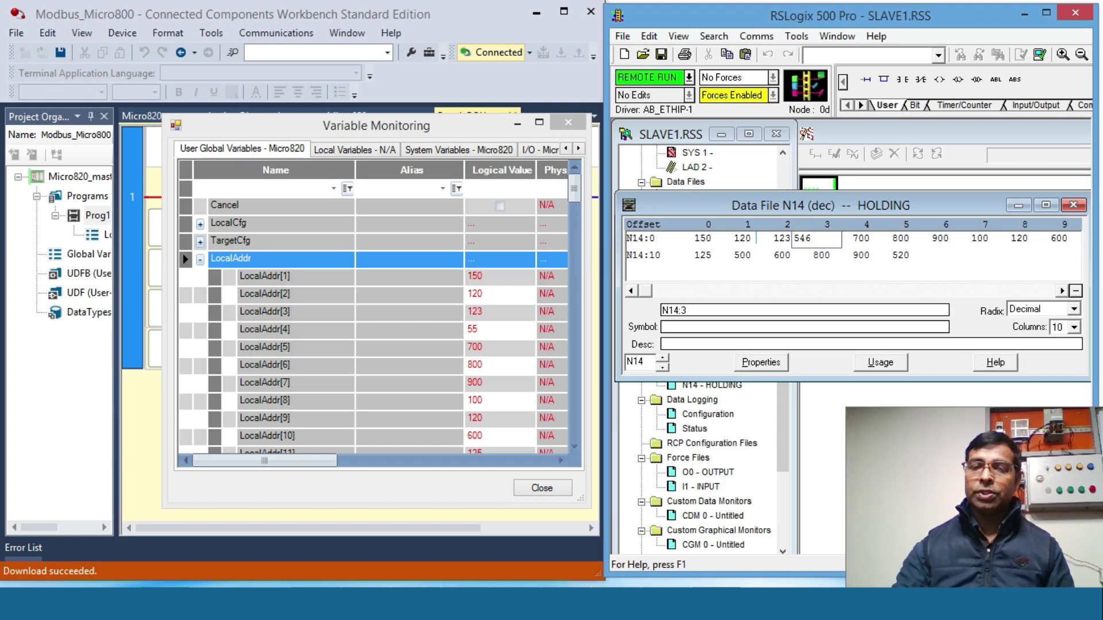
{"action": "left_click", "coordinate": [825, 244]}
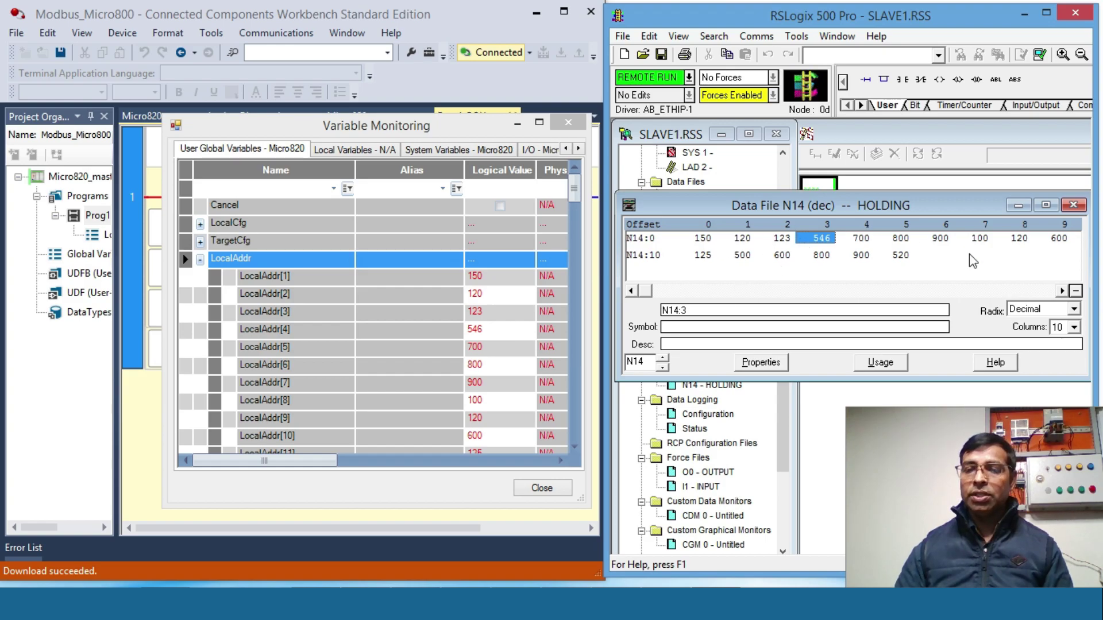
Step: Set register N14:15 to 1500 and check the LocalAddr array elements through LocalAddr[16] in the variable monitor
{"action": "left_click", "coordinate": [904, 255]}
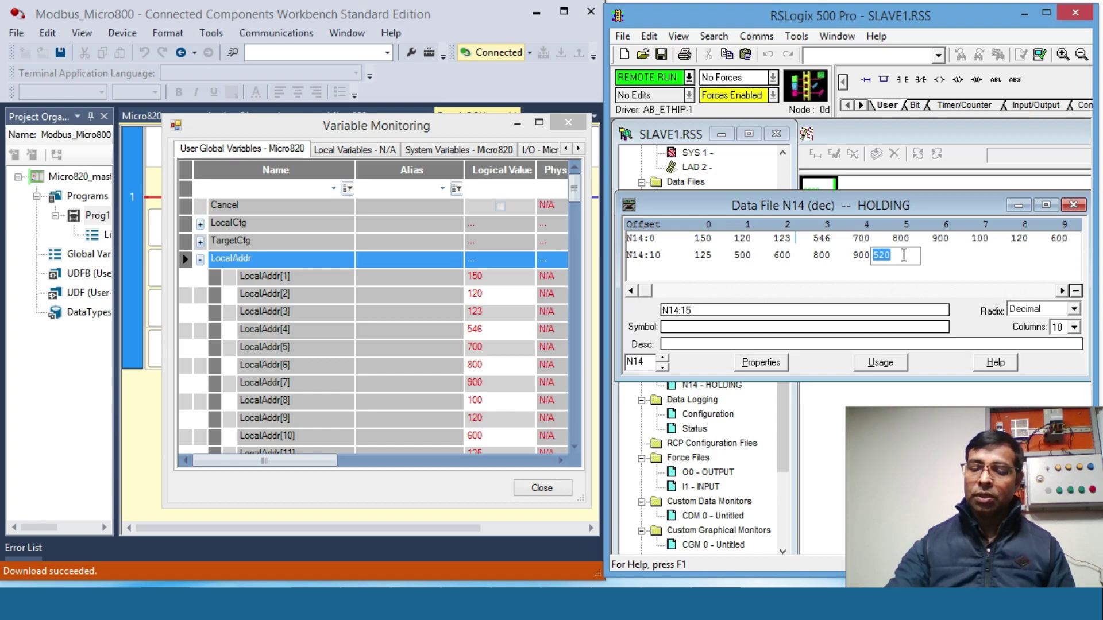
{"action": "type", "text": "1500"}
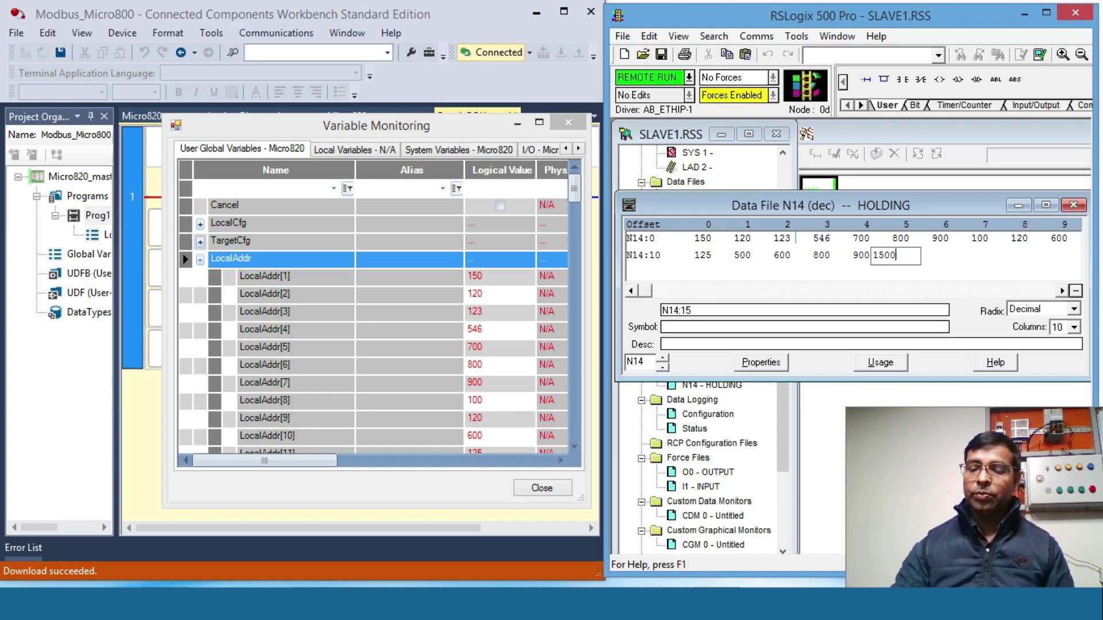
{"action": "key", "text": "Return"}
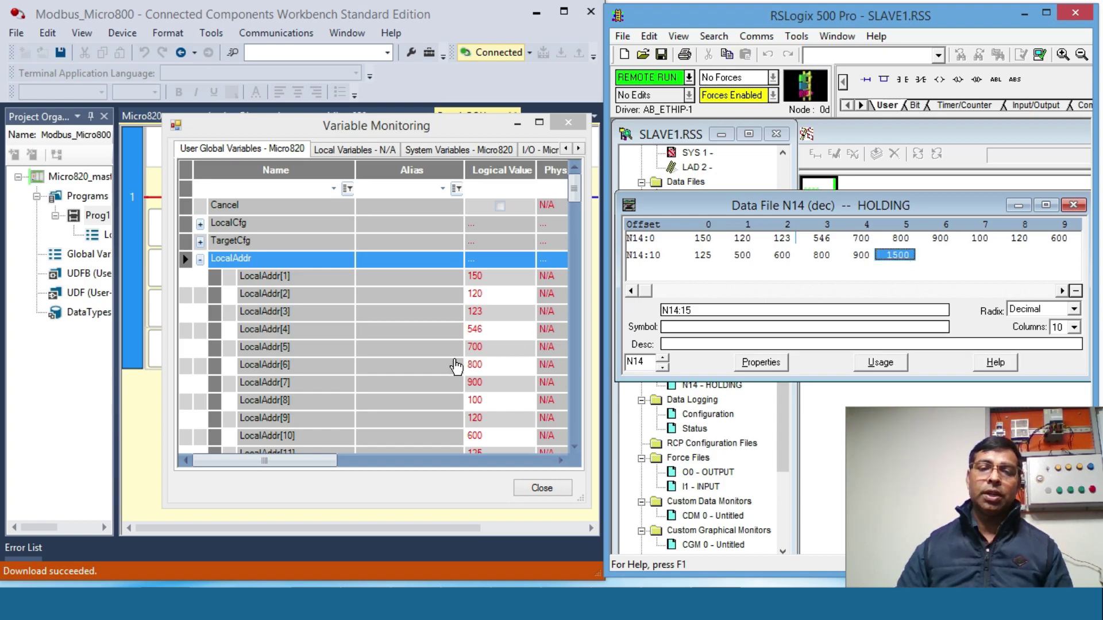
{"action": "left_click", "coordinate": [574, 447]}
{"action": "left_click", "coordinate": [574, 447]}
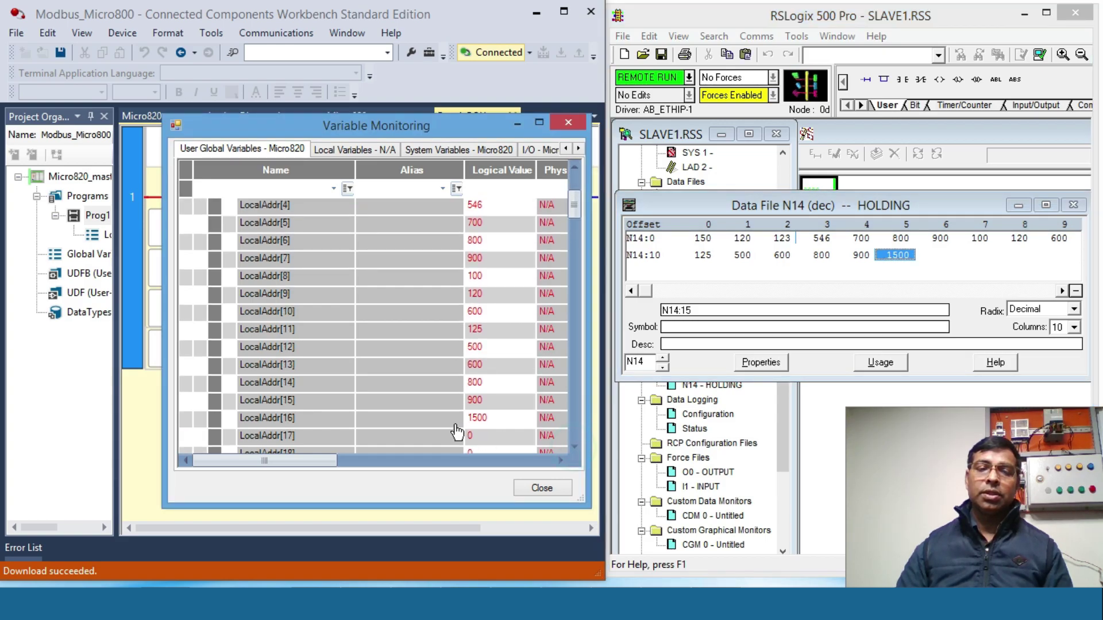
{"action": "left_click", "coordinate": [574, 446]}
{"action": "left_click", "coordinate": [574, 446]}
{"action": "mouse_move", "coordinate": [575, 209]}
{"action": "left_mouse_down"}
{"action": "mouse_move", "coordinate": [574, 434]}
{"action": "mouse_move", "coordinate": [580, 189]}
{"action": "left_mouse_up"}
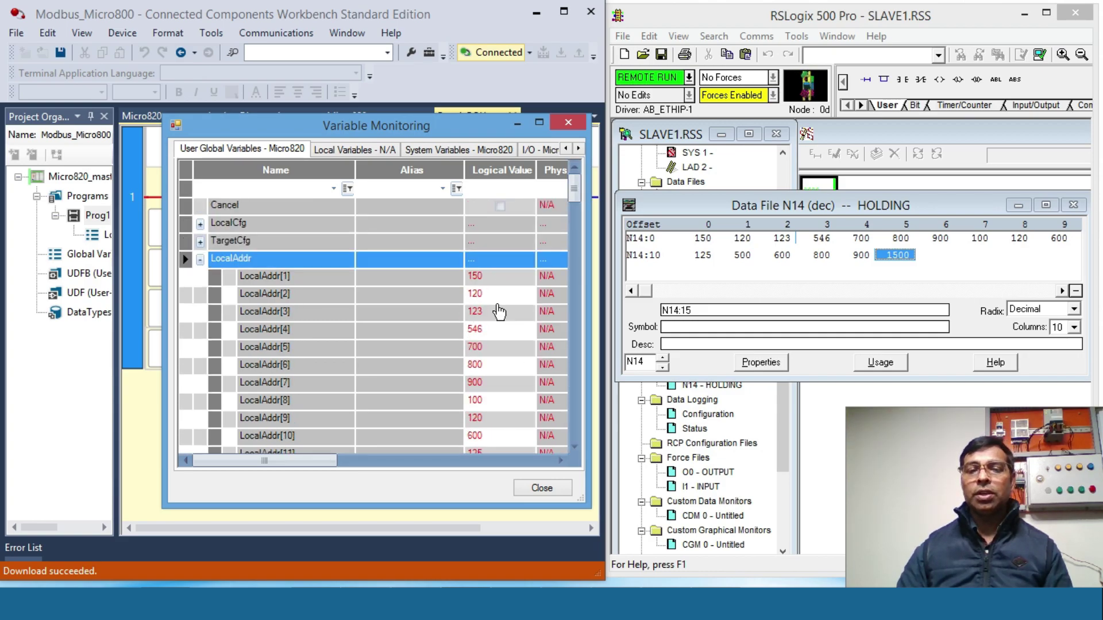
{"action": "left_click_drag", "start_coordinate": [248, 122], "coordinate": [334, 138]}
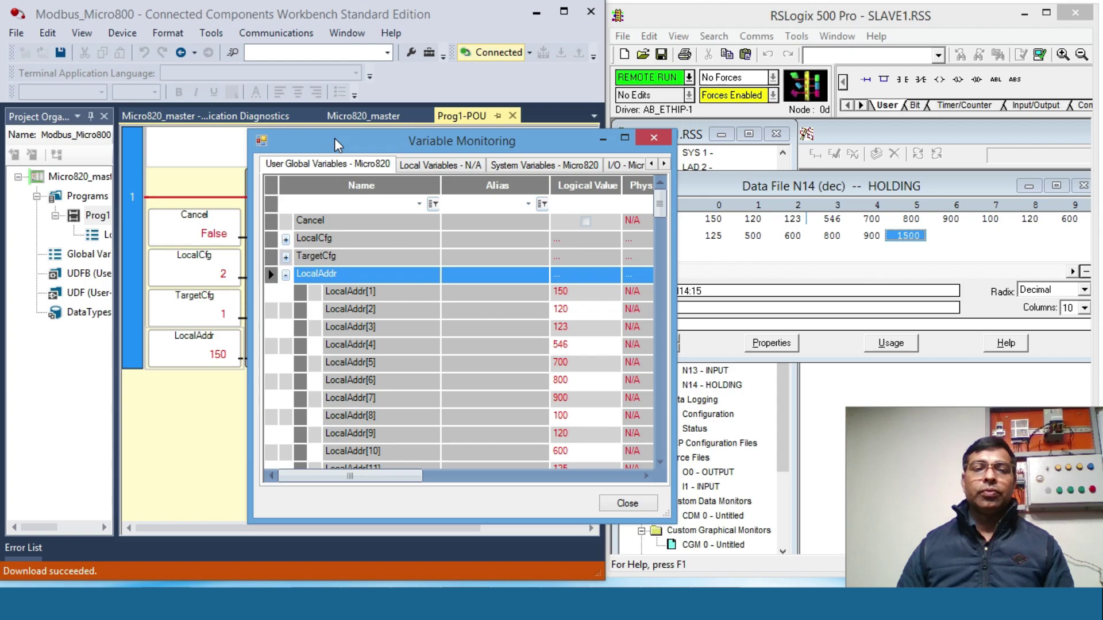